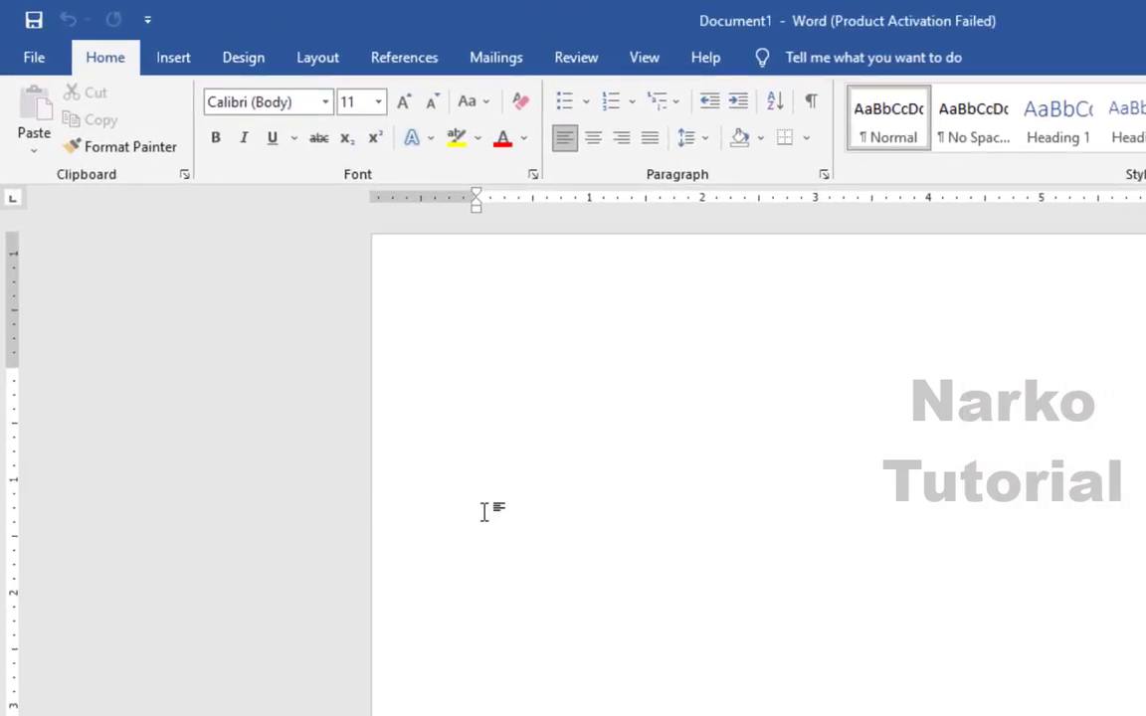
# - Bring up Word's New page with the blank document and featured resume templates
pyautogui.click(36, 59)
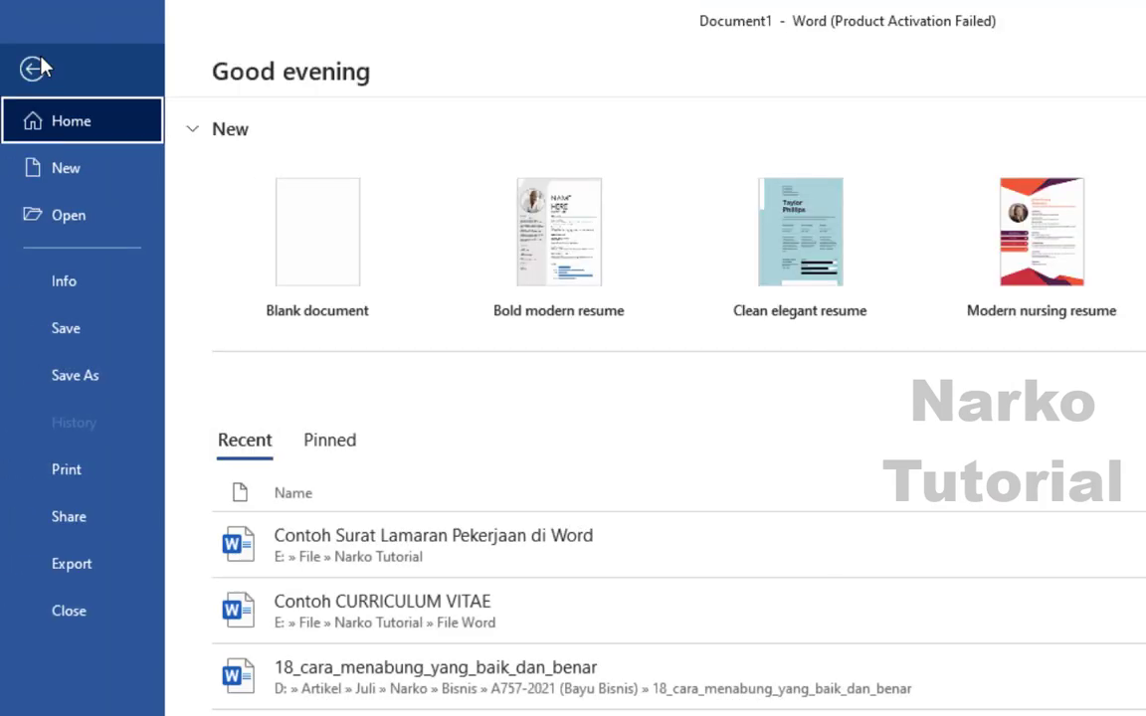
pyautogui.click(40, 157)
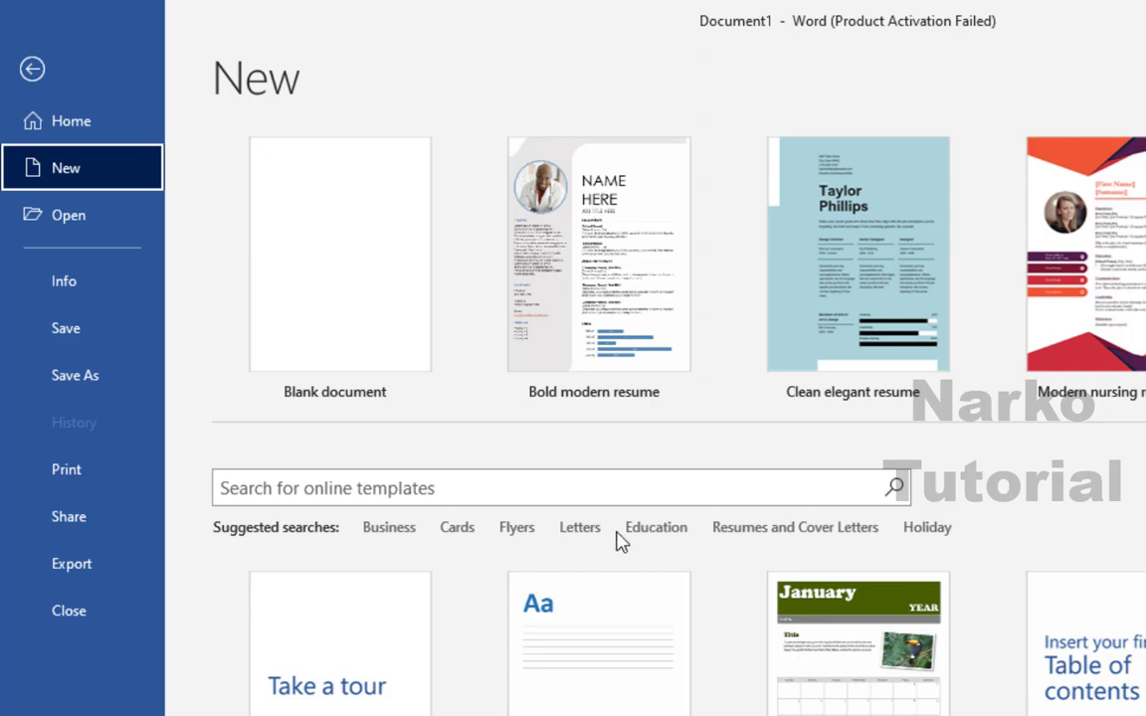
# - Search the Resumes and Cover Letters templates and create a document from Bold modern resume
pyautogui.click(751, 534)
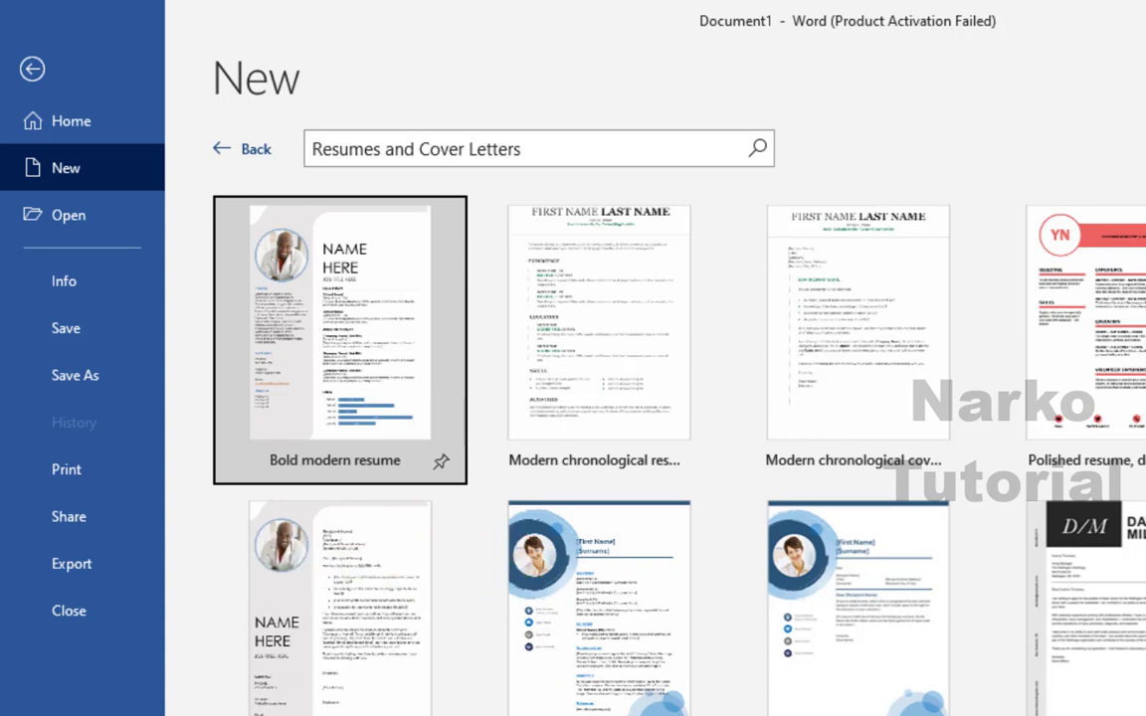
pyautogui.scroll(-5, 646, 448)
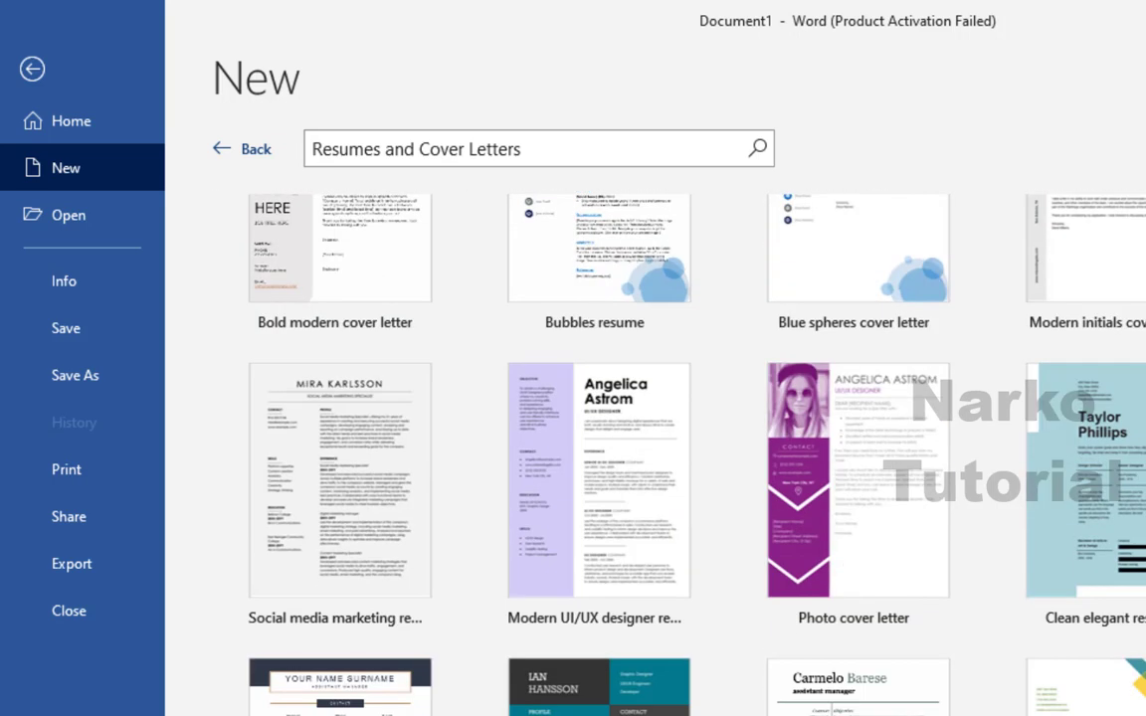
pyautogui.scroll(4, 647, 448)
pyautogui.scroll(-8, 647, 448)
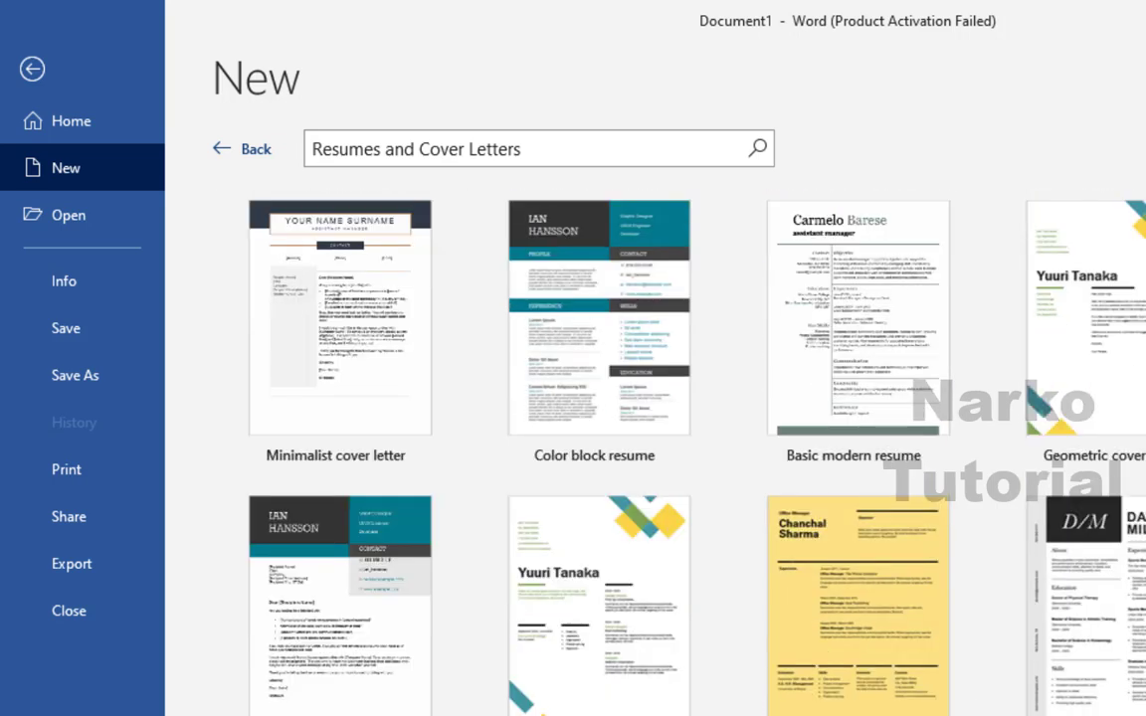
pyautogui.scroll(10, 647, 448)
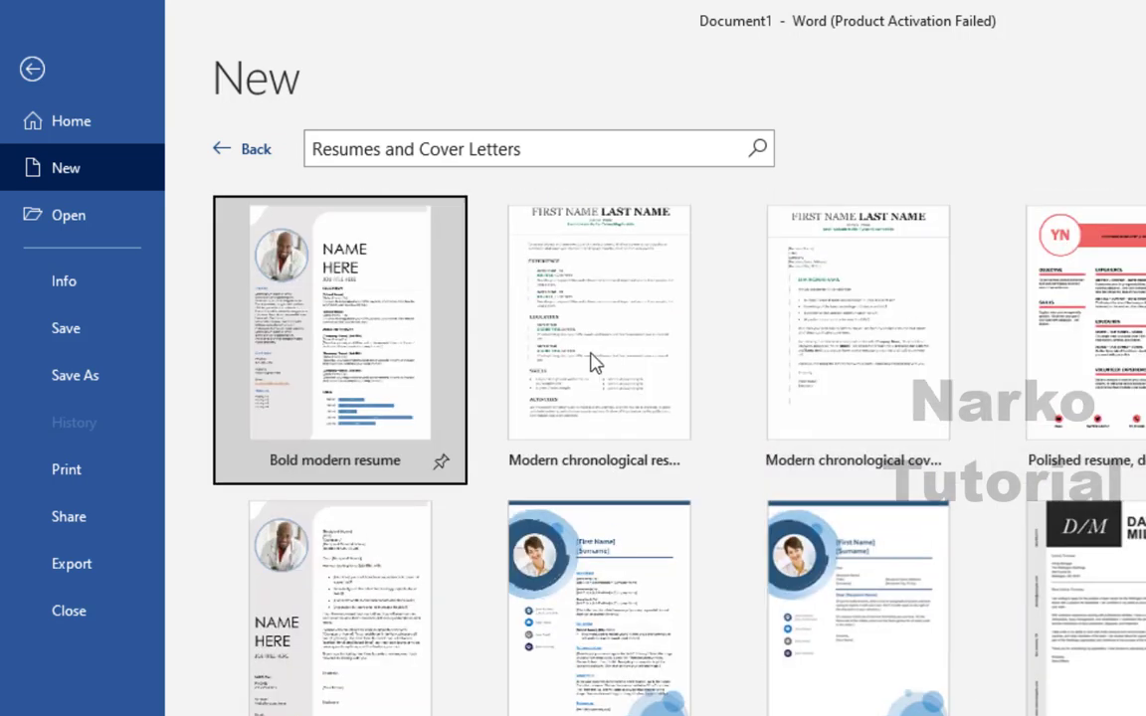
pyautogui.doubleClick(350, 350)
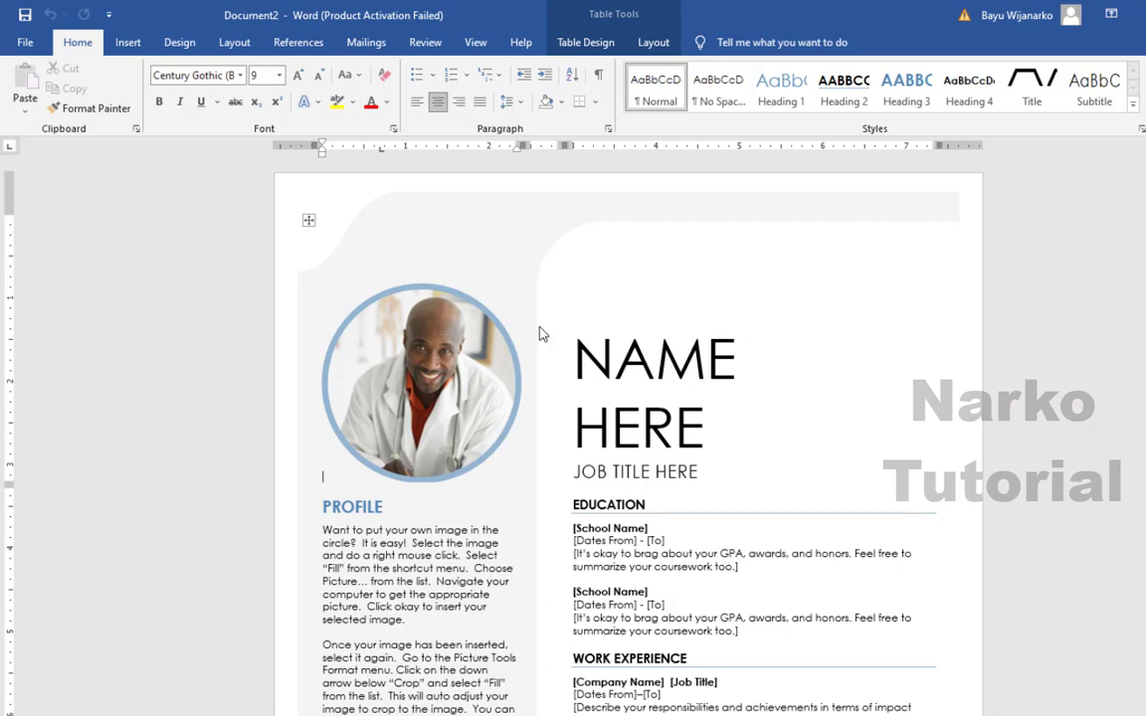
# - Replace the NAME HERE heading with the candidate's first name followed by 'CV'
pyautogui.click(428, 376)
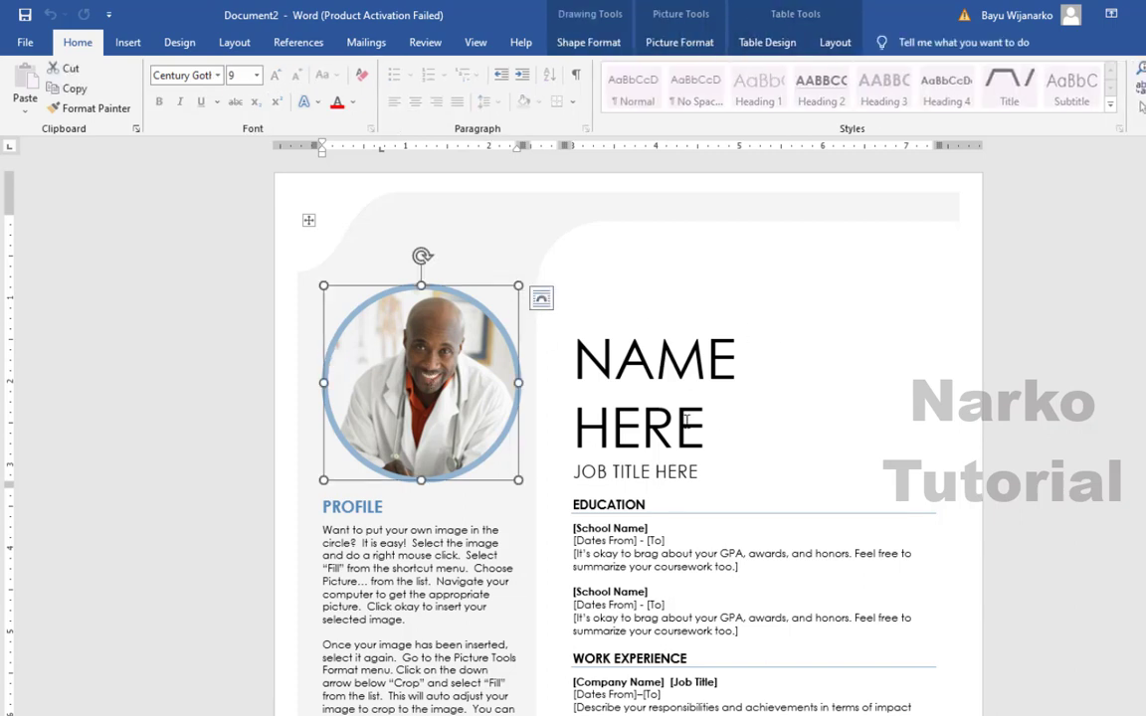
pyautogui.tripleClick(611, 398)
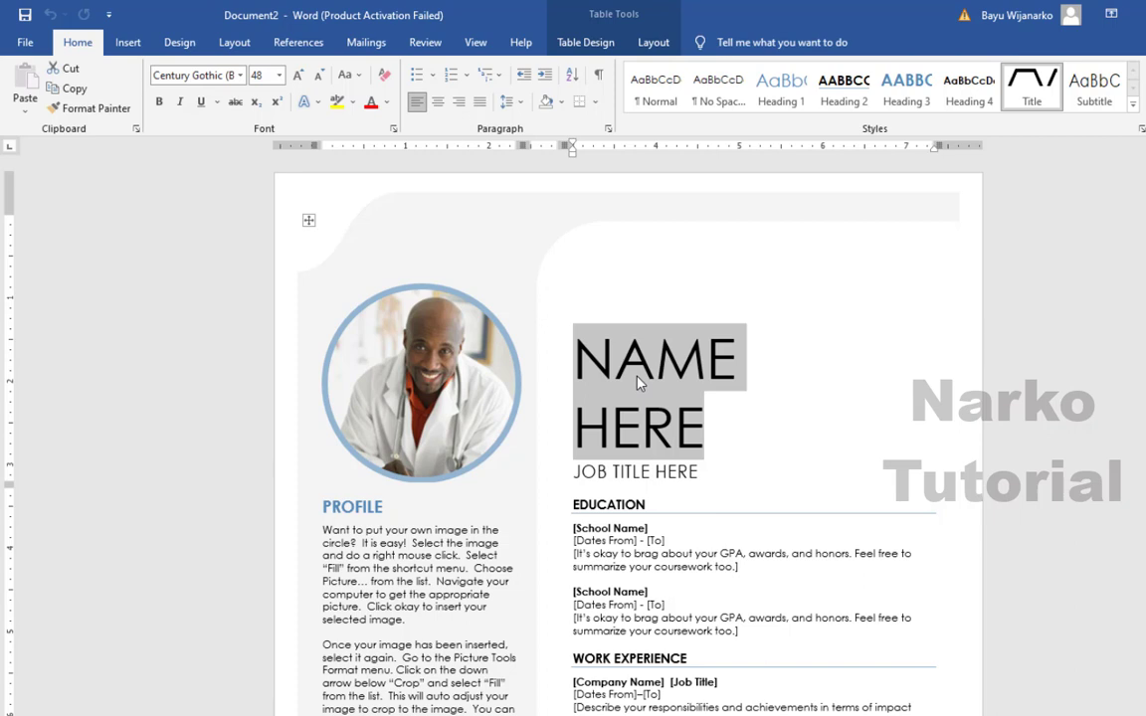
pyautogui.write('BRY')
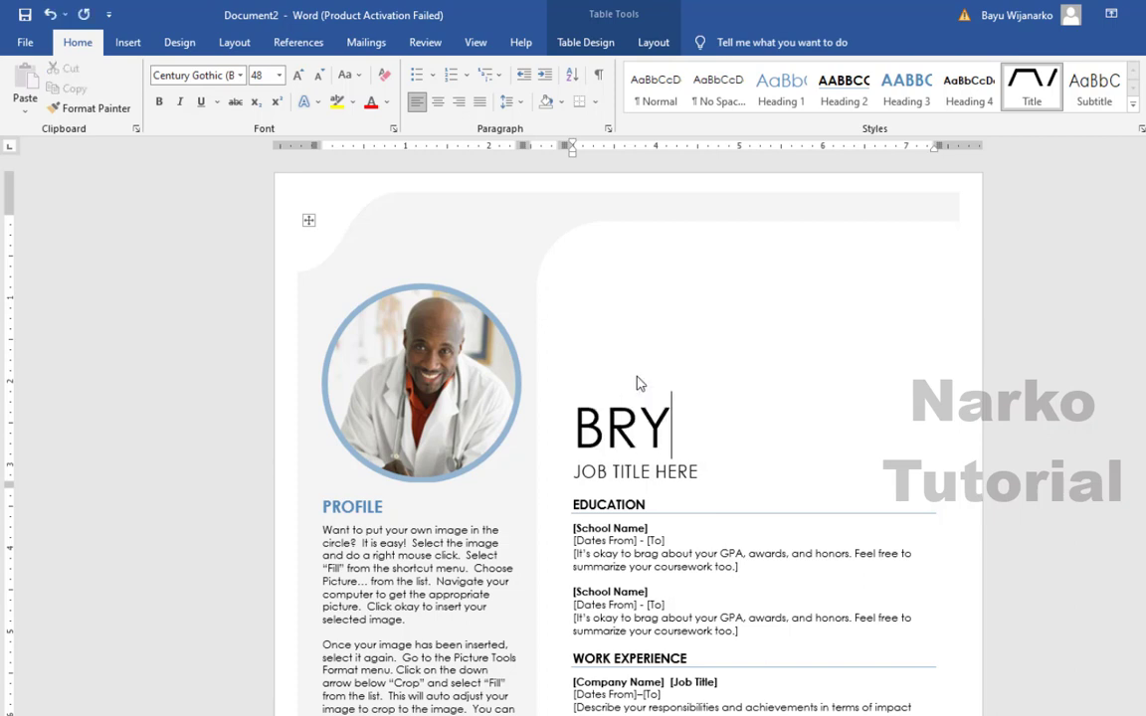
pyautogui.write('AN ')
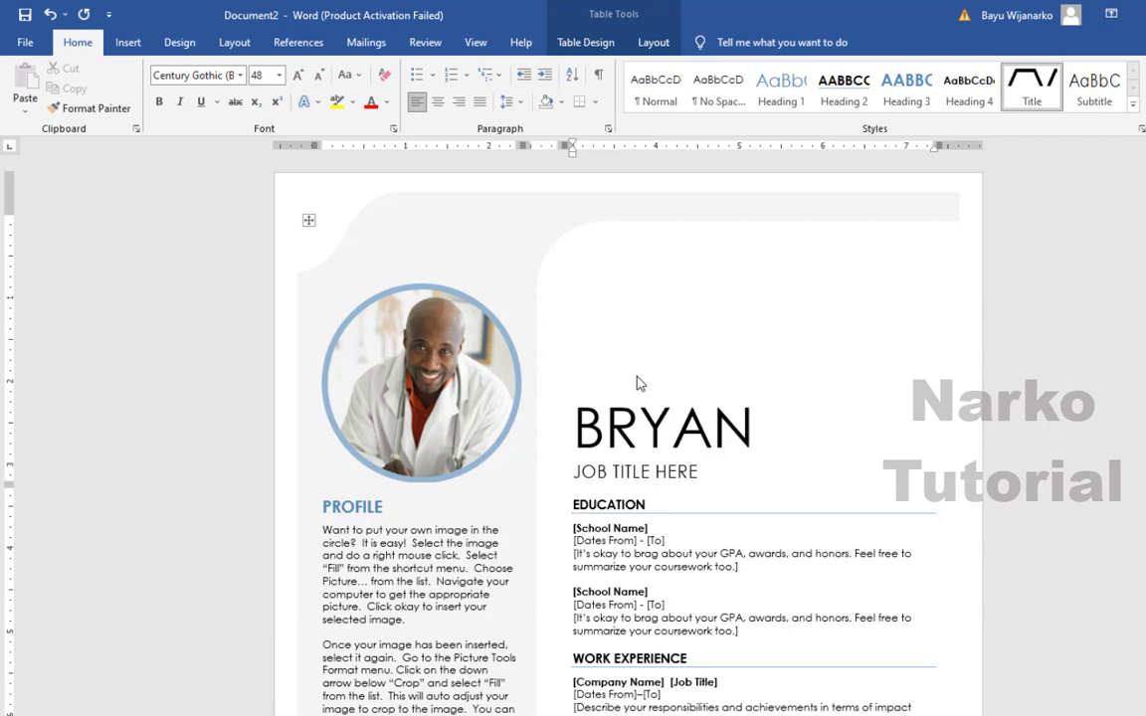
pyautogui.write('CV')
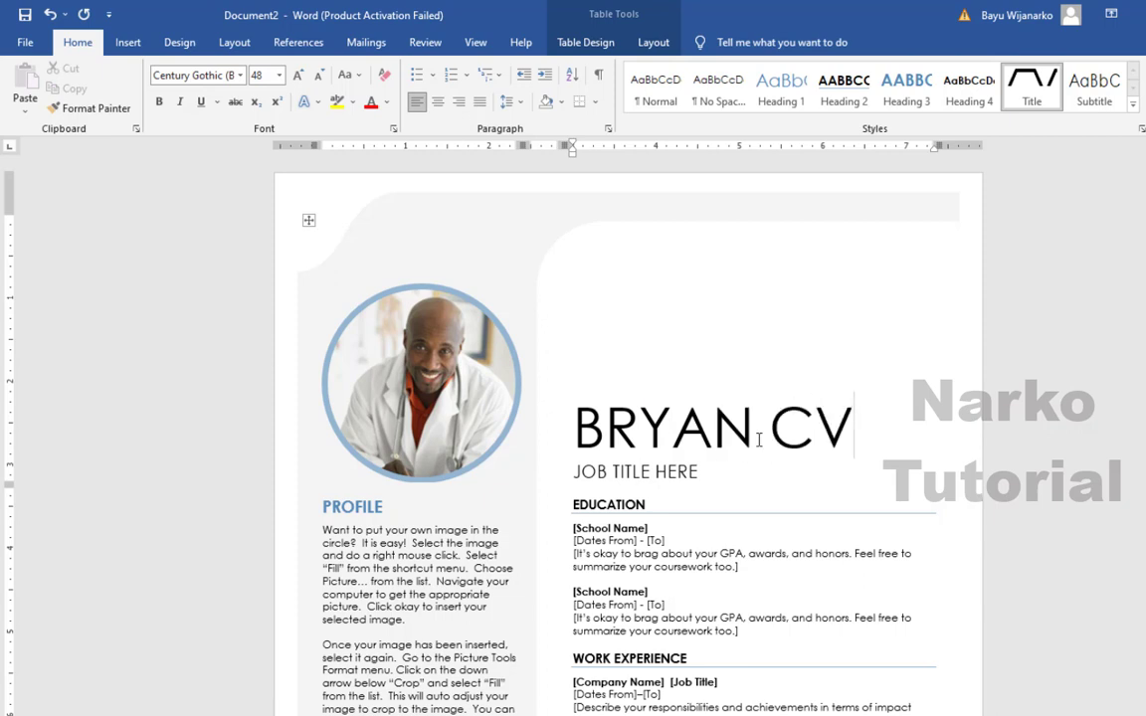
# - Delete the JOB TITLE HERE placeholder and select the Profile paragraphs
pyautogui.click(709, 471)
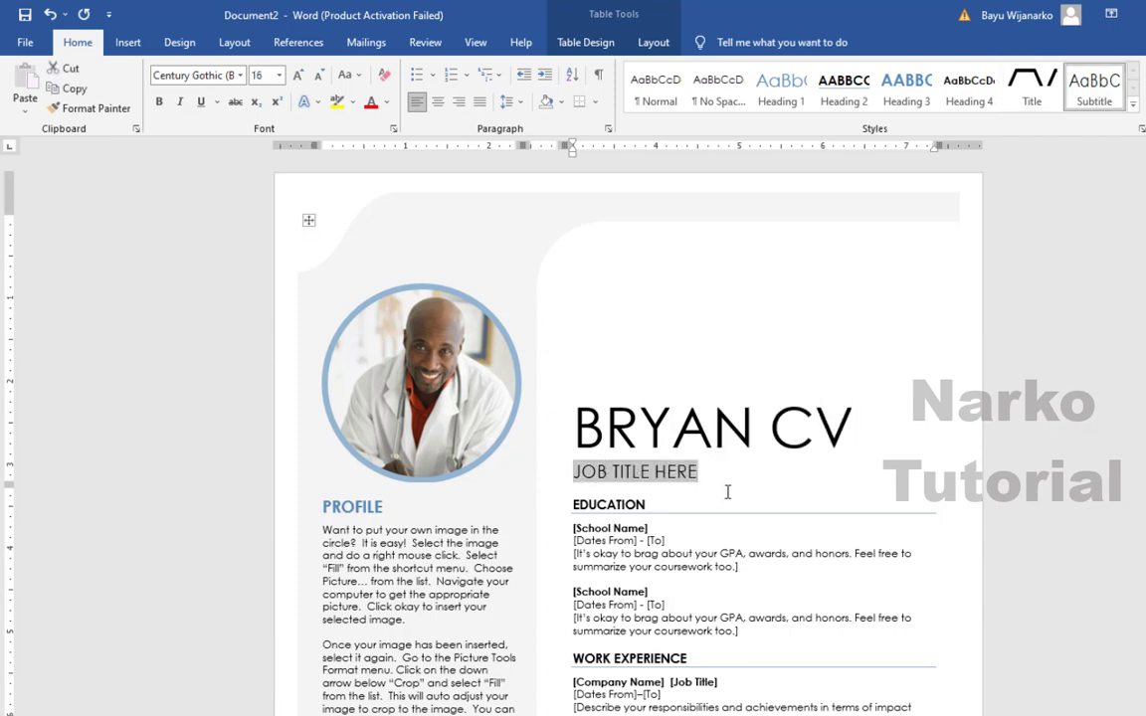
pyautogui.press('BackSpace')
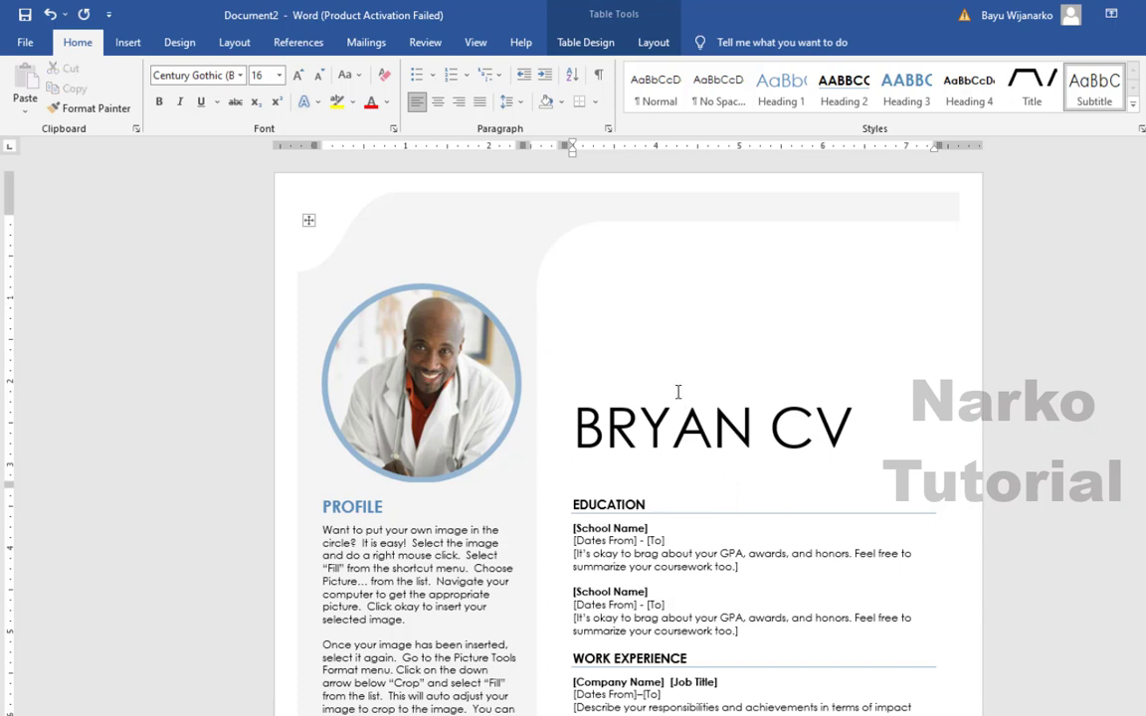
pyautogui.scroll(-1, 677, 393)
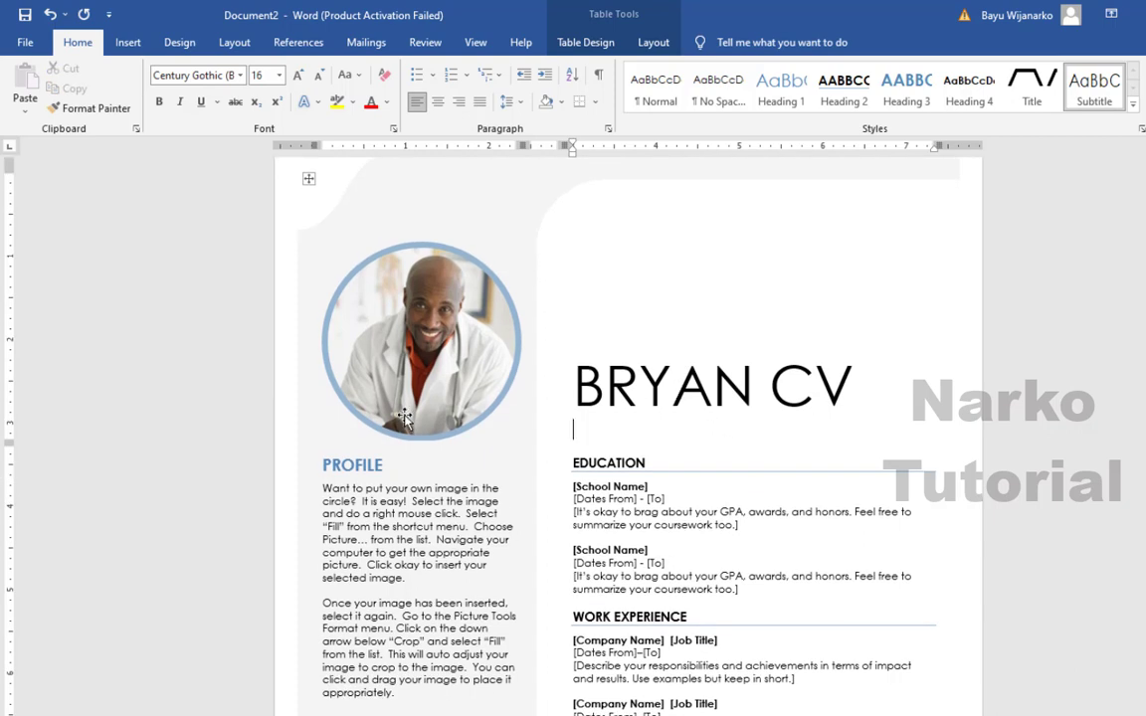
pyautogui.scroll(-1, 393, 427)
pyautogui.click(346, 434)
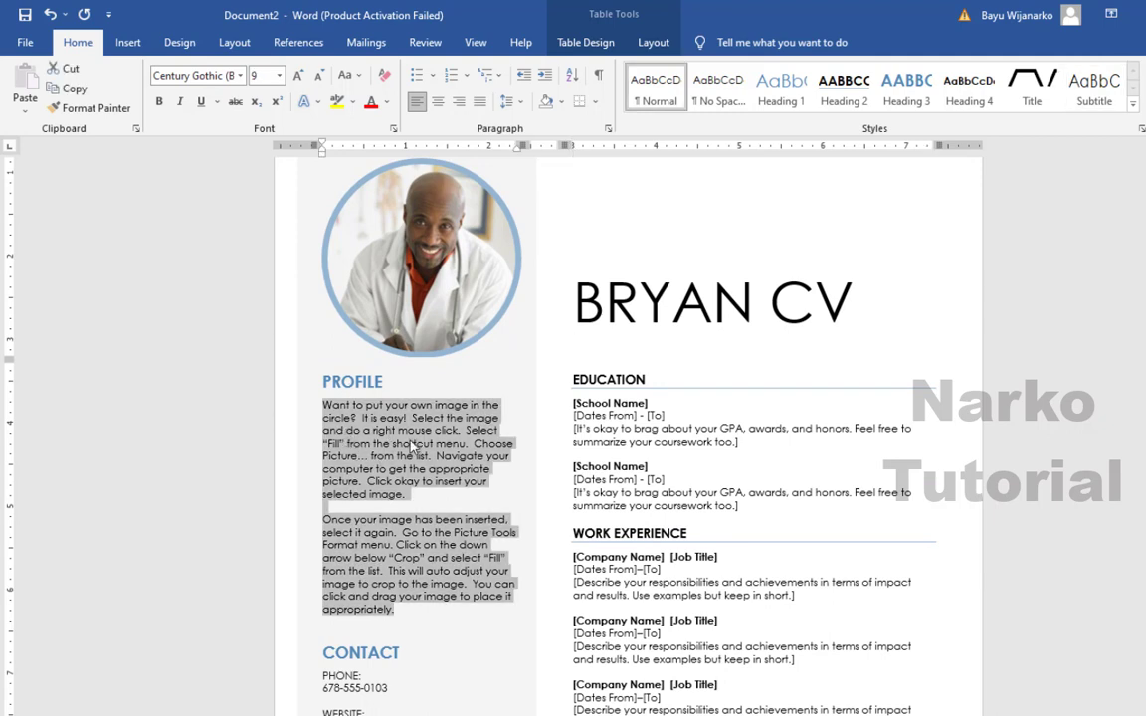
pyautogui.scroll(-1, 411, 444)
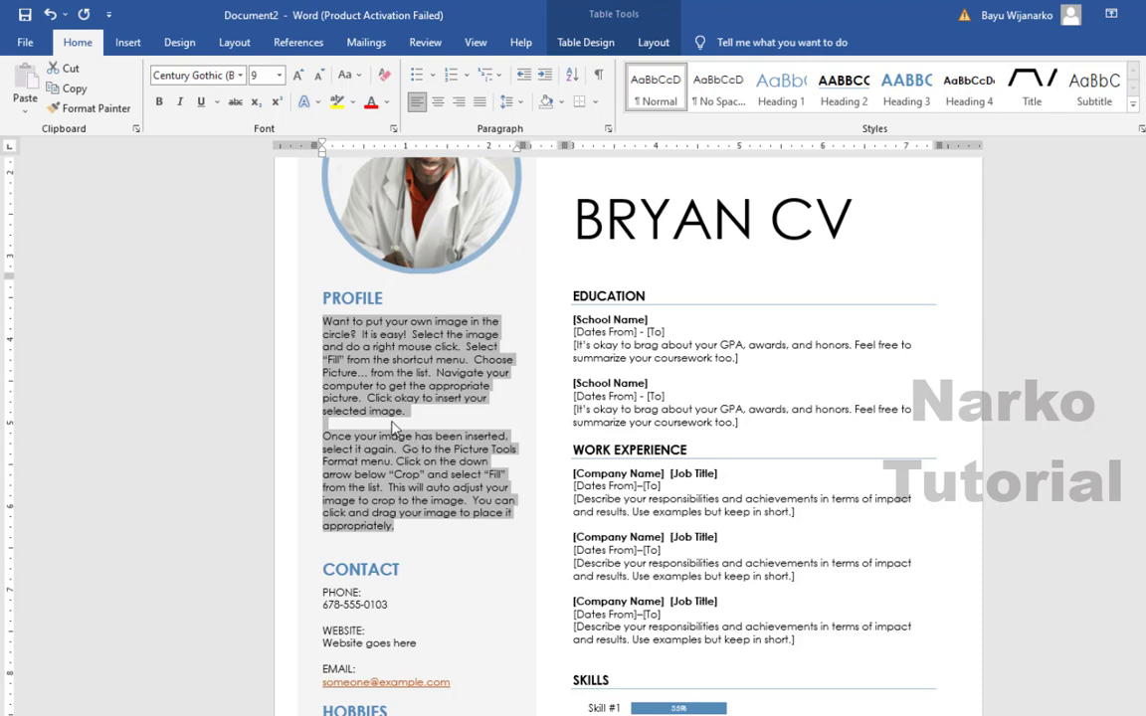
pyautogui.scroll(-3, 452, 443)
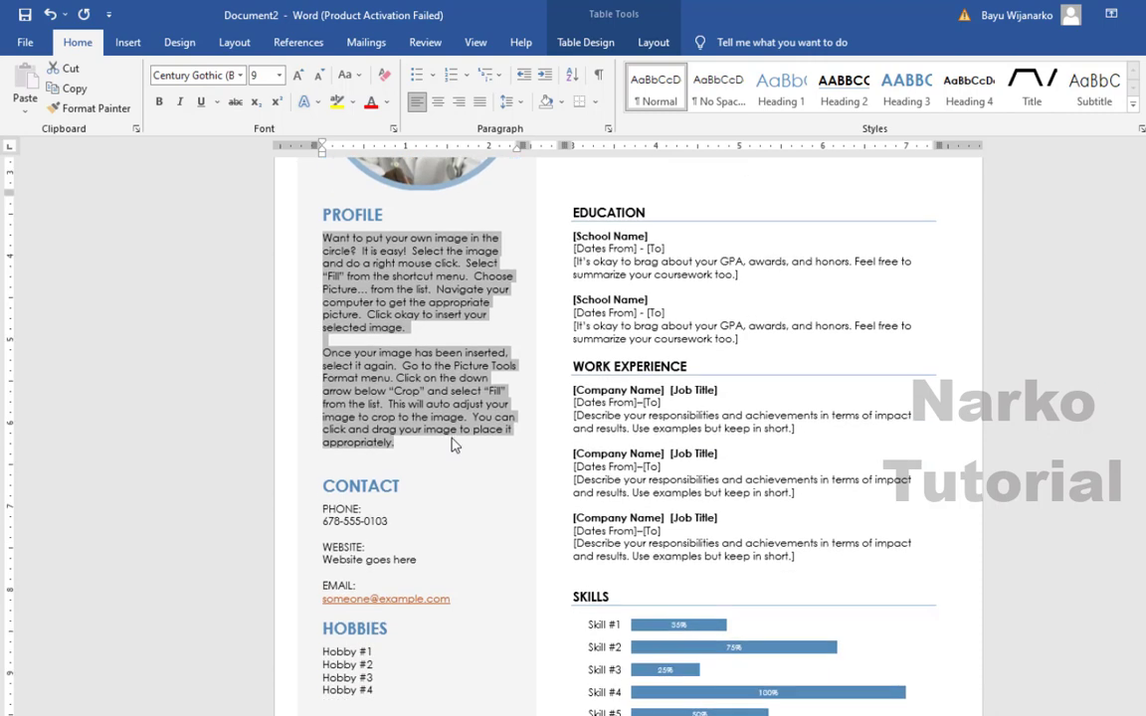
# - Replace the placeholder under PHONE with the candidate's phone number
pyautogui.click(344, 476)
pyautogui.scroll(-1, 499, 455)
pyautogui.scroll(-1, 500, 455)
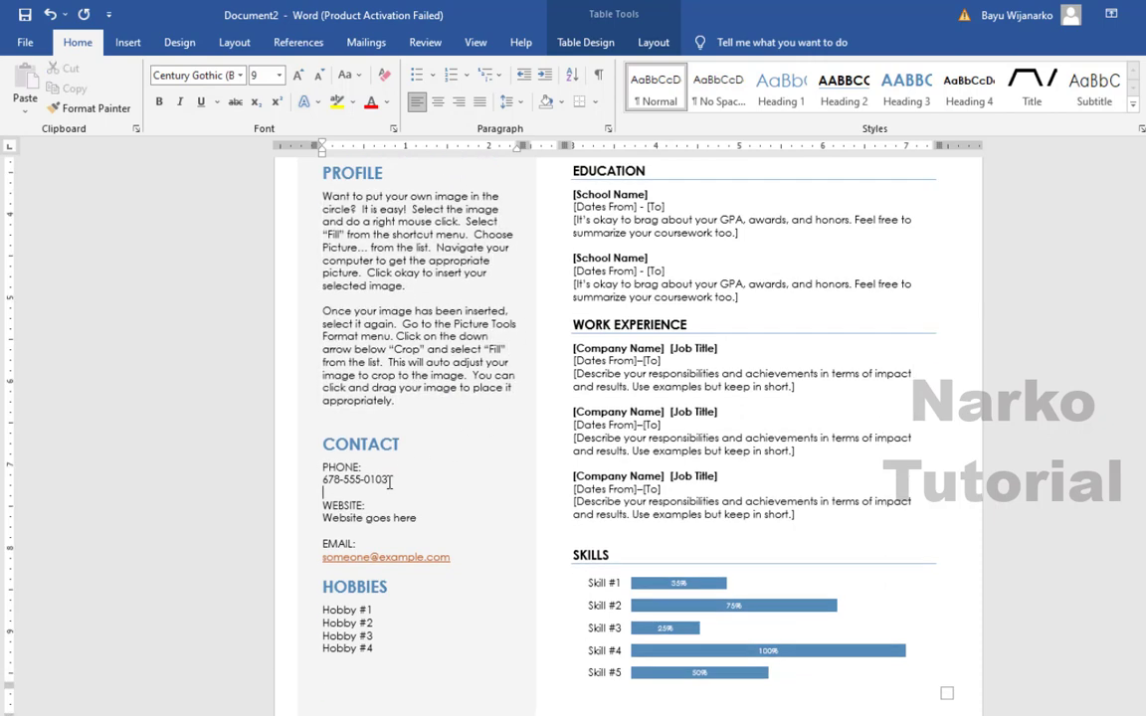
pyautogui.moveTo(323, 479); pyautogui.dragTo(388, 480)
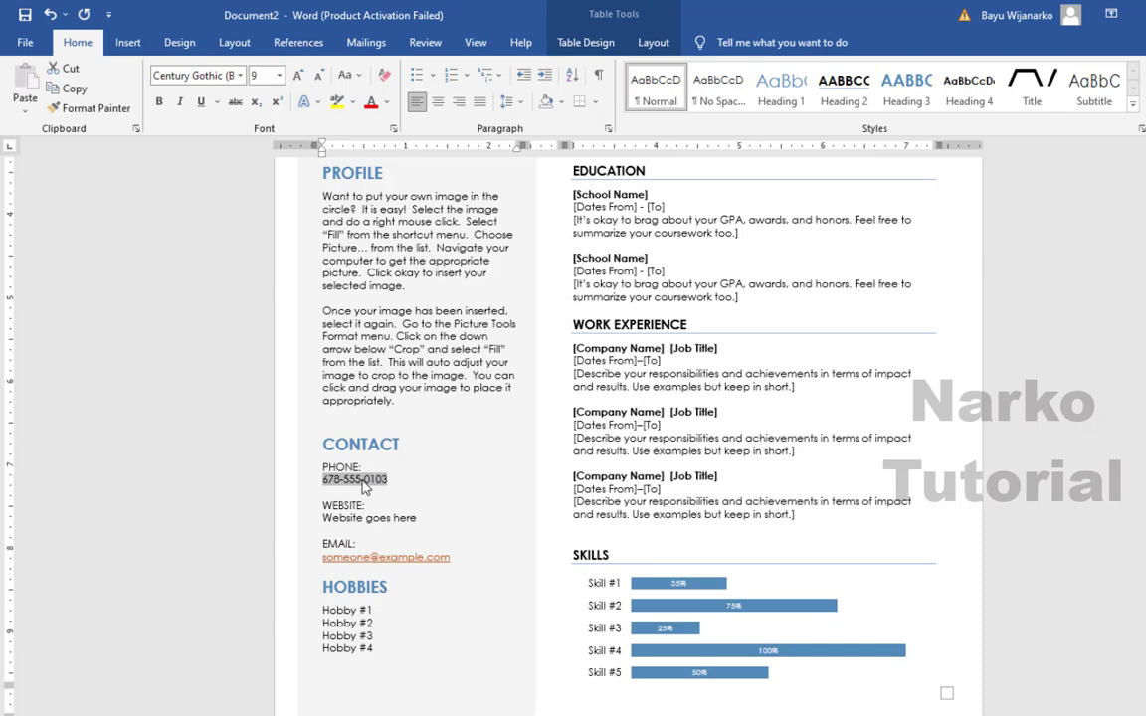
pyautogui.click(575, 399)
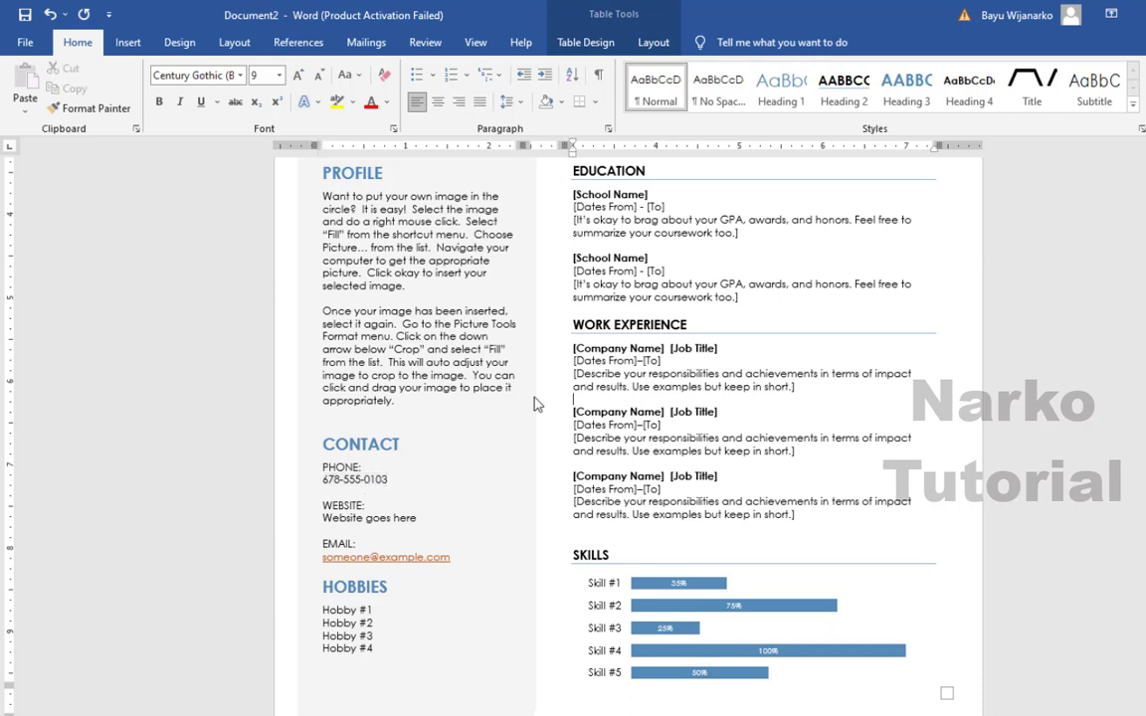
pyautogui.click(349, 479)
pyautogui.write('0')
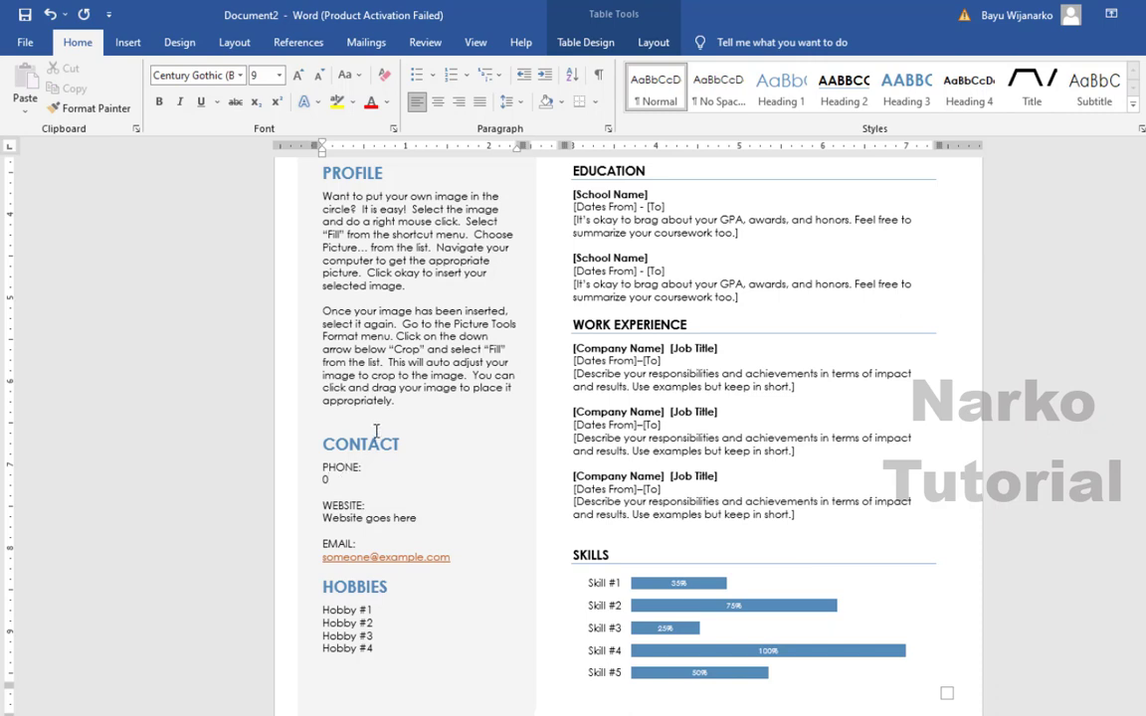
pyautogui.hotkey('ctrl', 'z')
pyautogui.hotkey('ctrl', 'z')
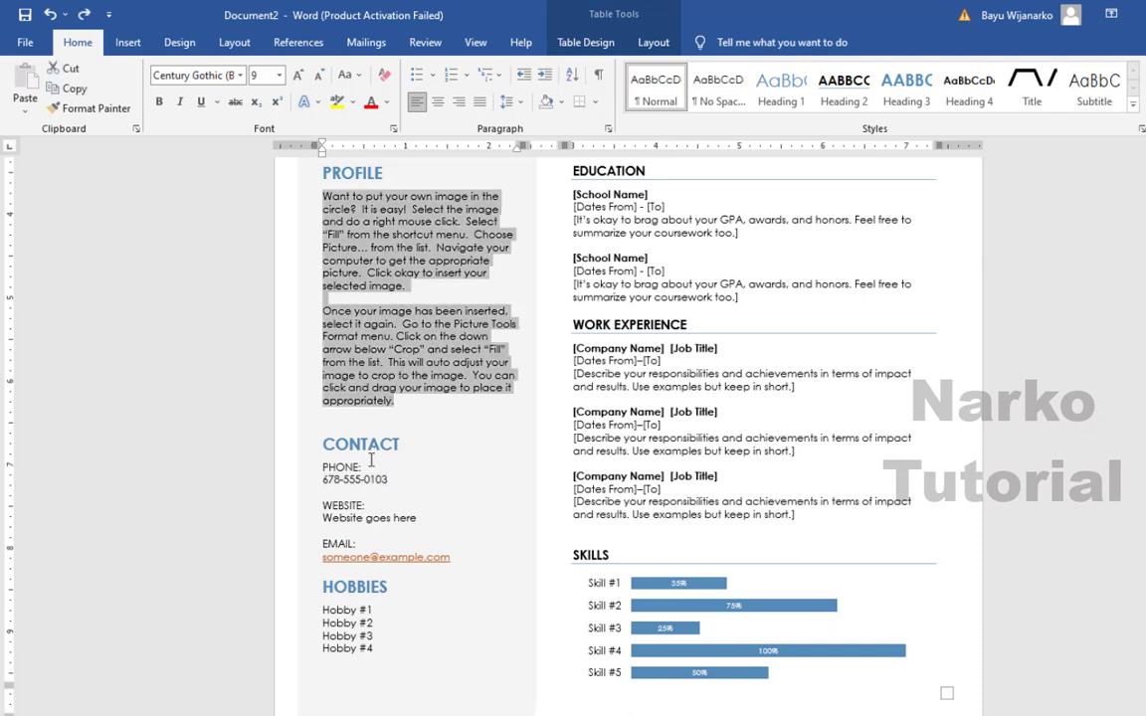
pyautogui.click(364, 479)
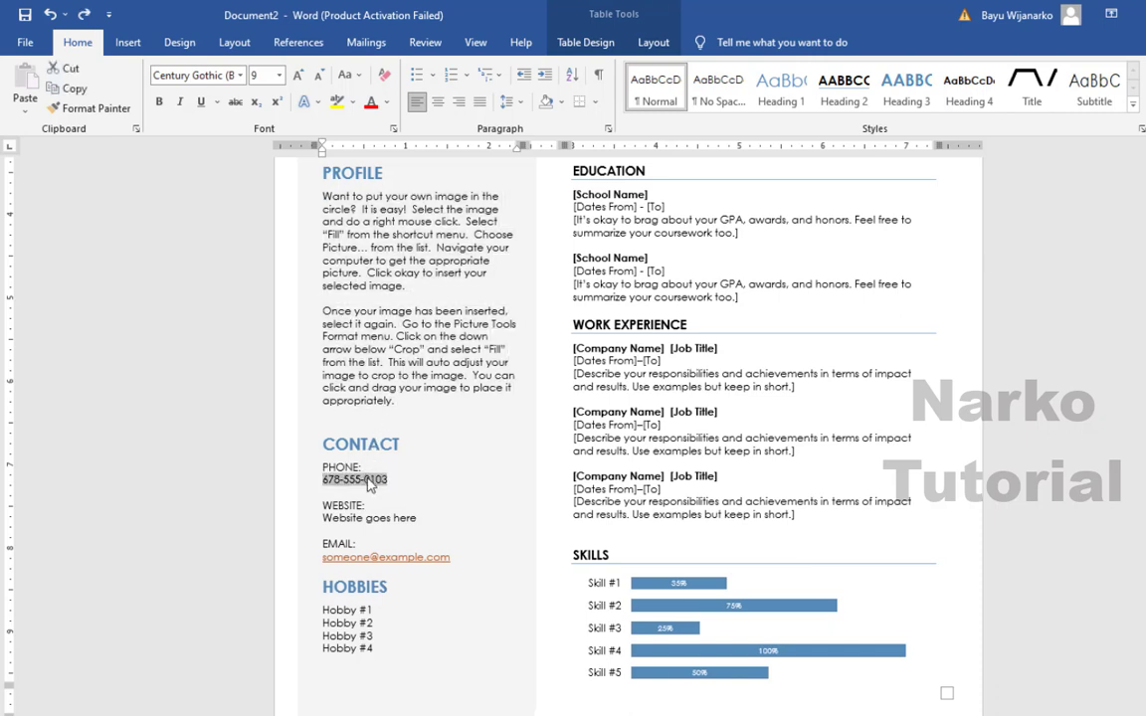
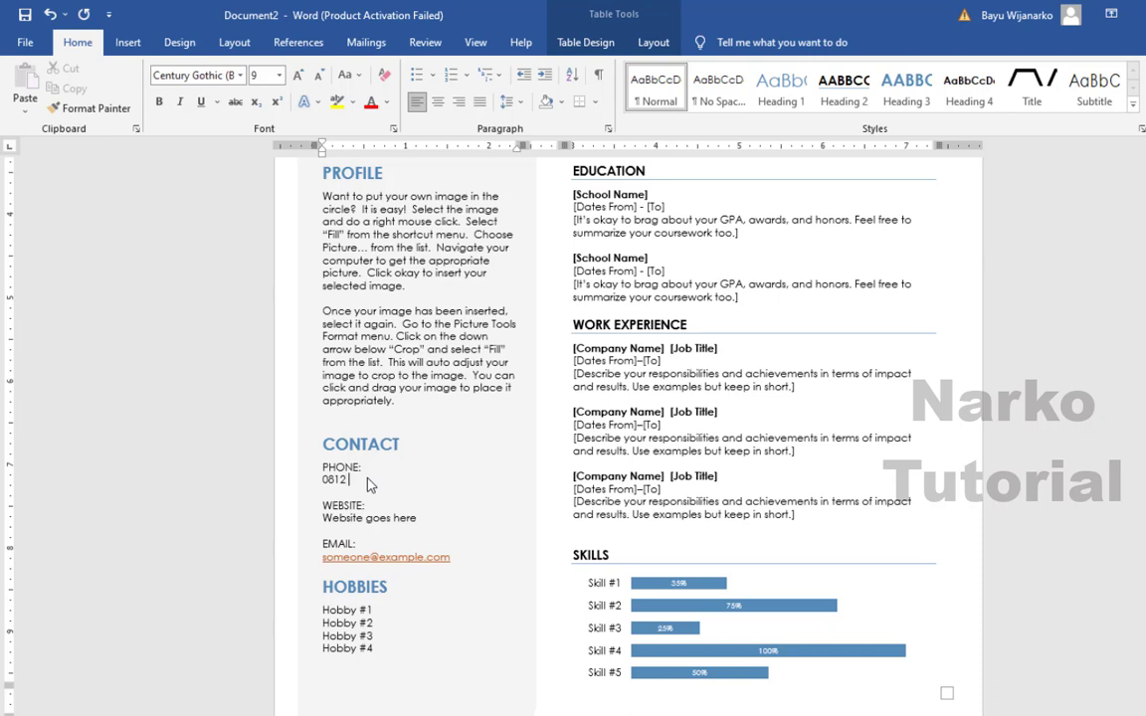
pyautogui.scroll(-1, 409, 438)
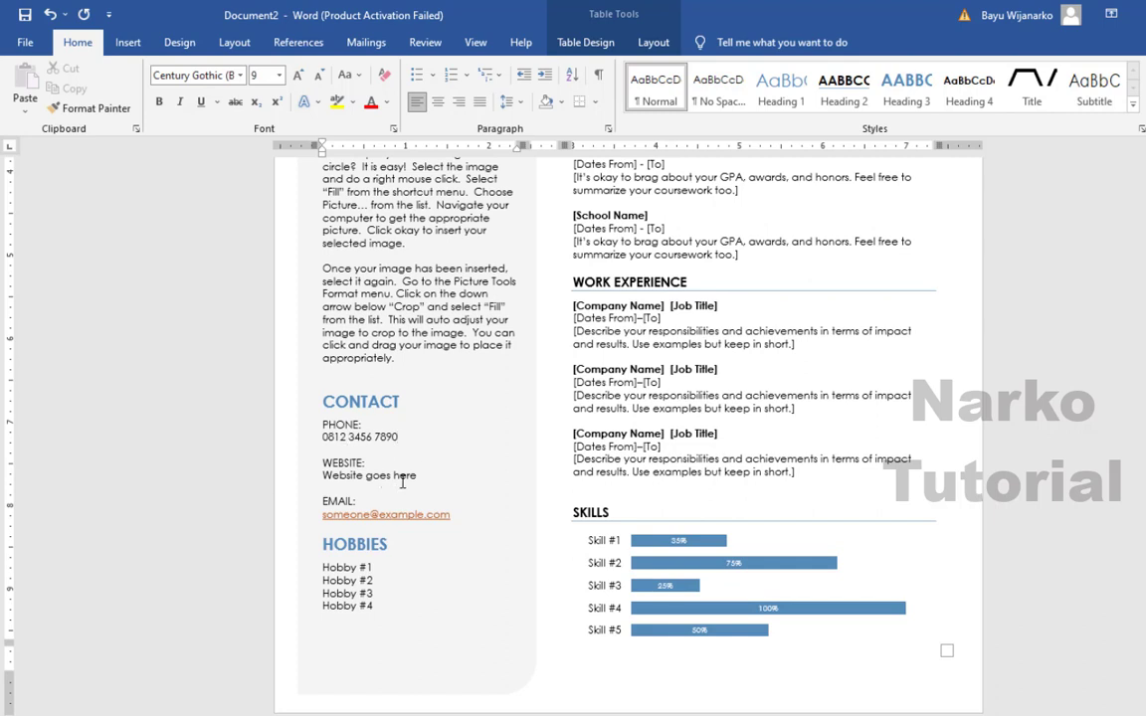
pyautogui.click(403, 476)
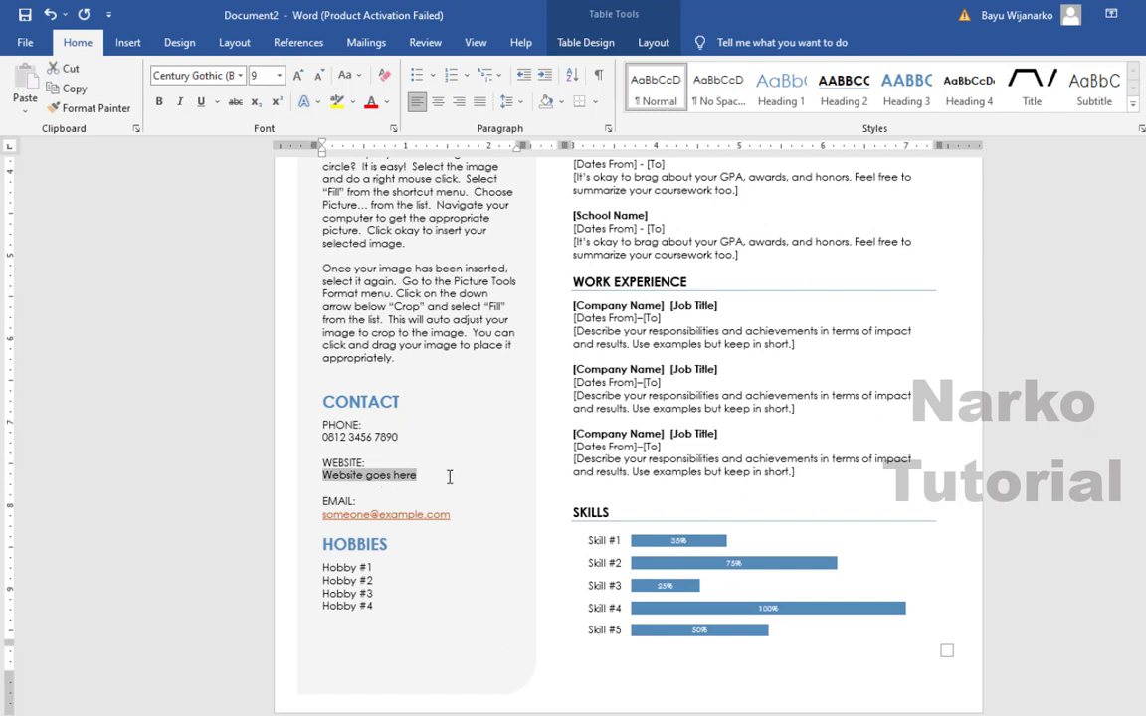
pyautogui.write('WWW')
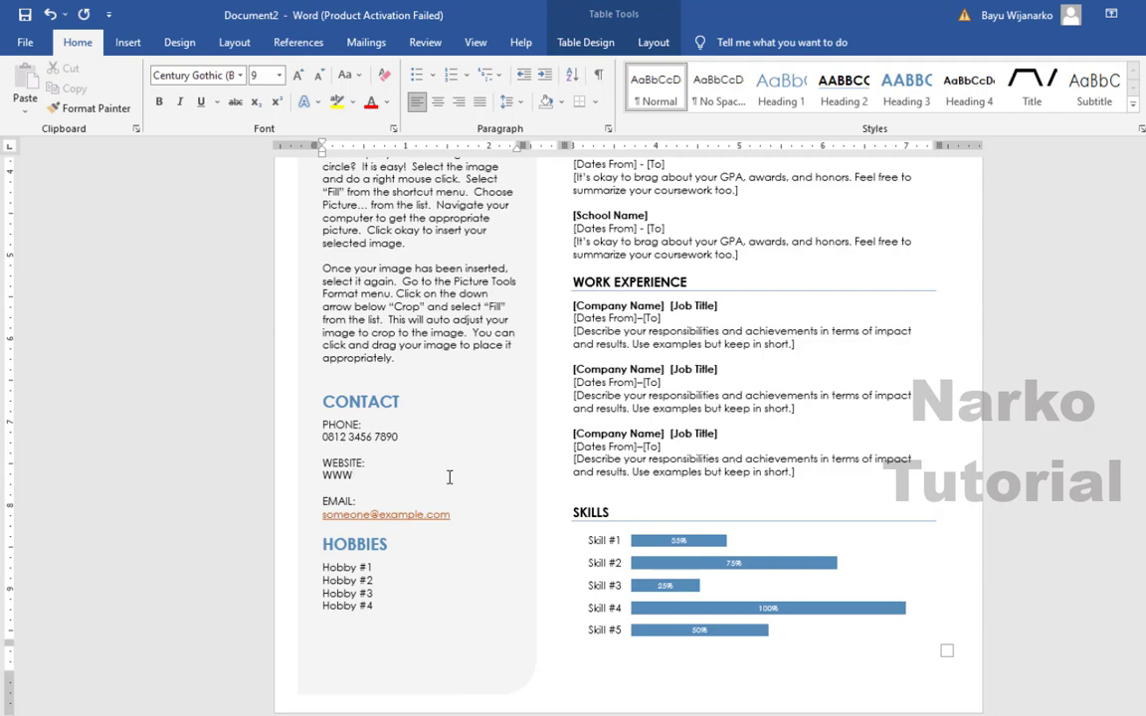
pyautogui.write('.WEB.COM')
# - Fill in the contact's e-mail address under EMAIL
pyautogui.tripleClick(436, 516)
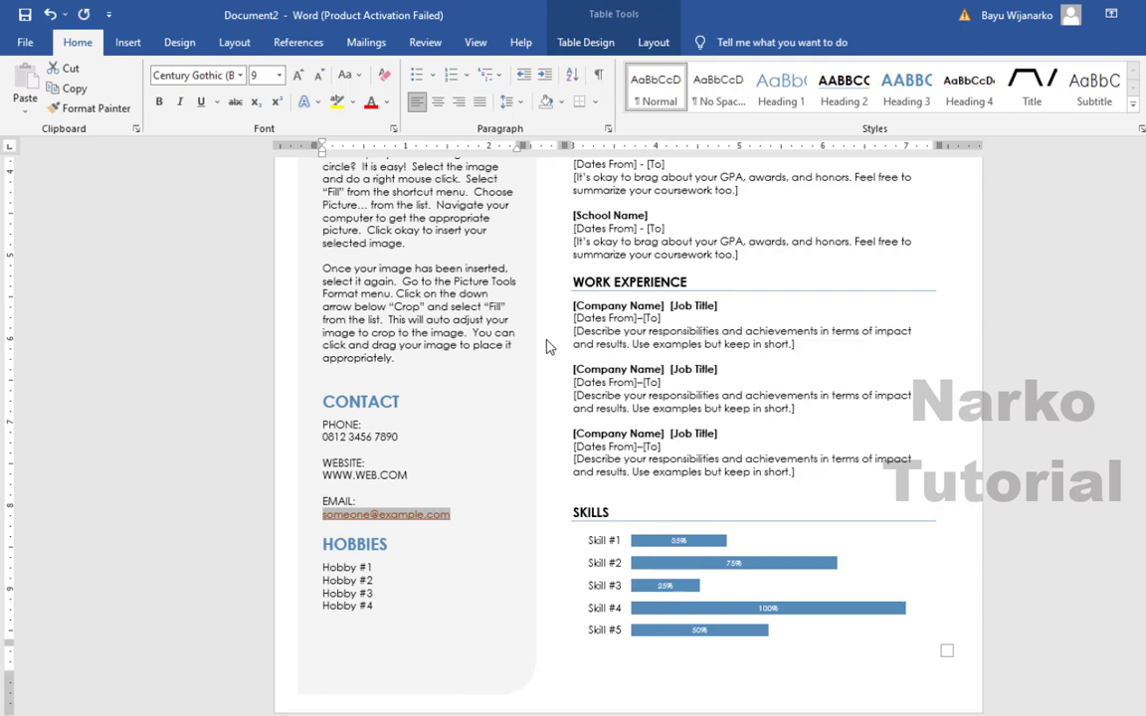
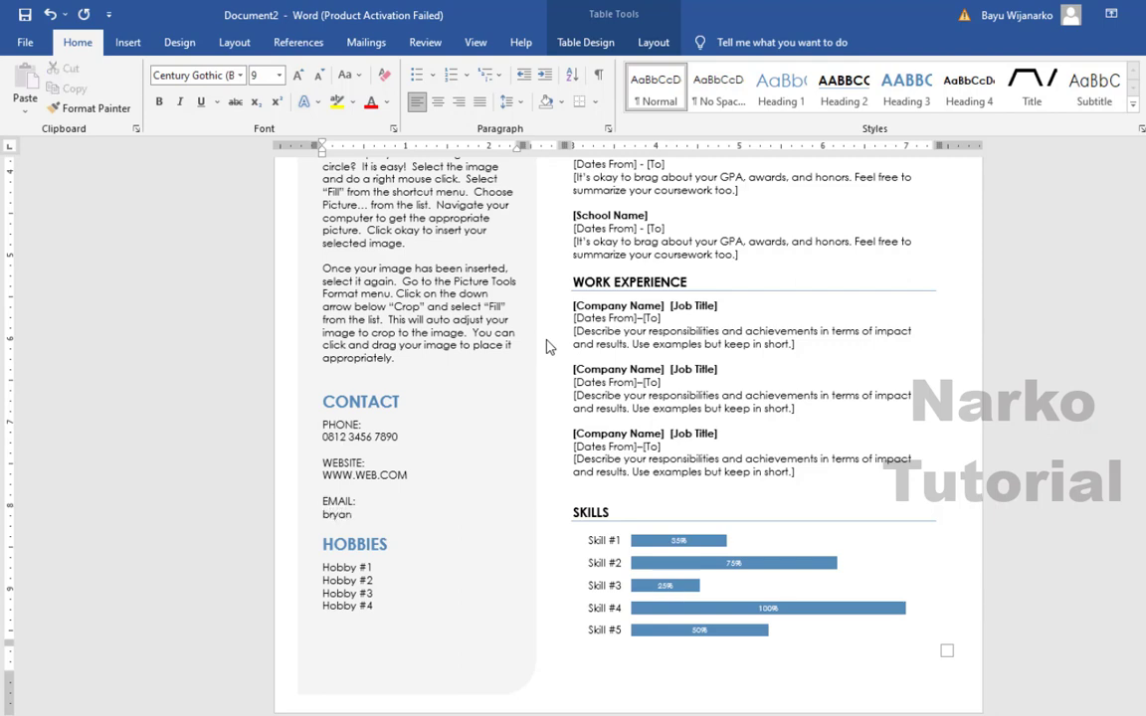
pyautogui.click(394, 257)
pyautogui.hotkey('ctrl', 'a')
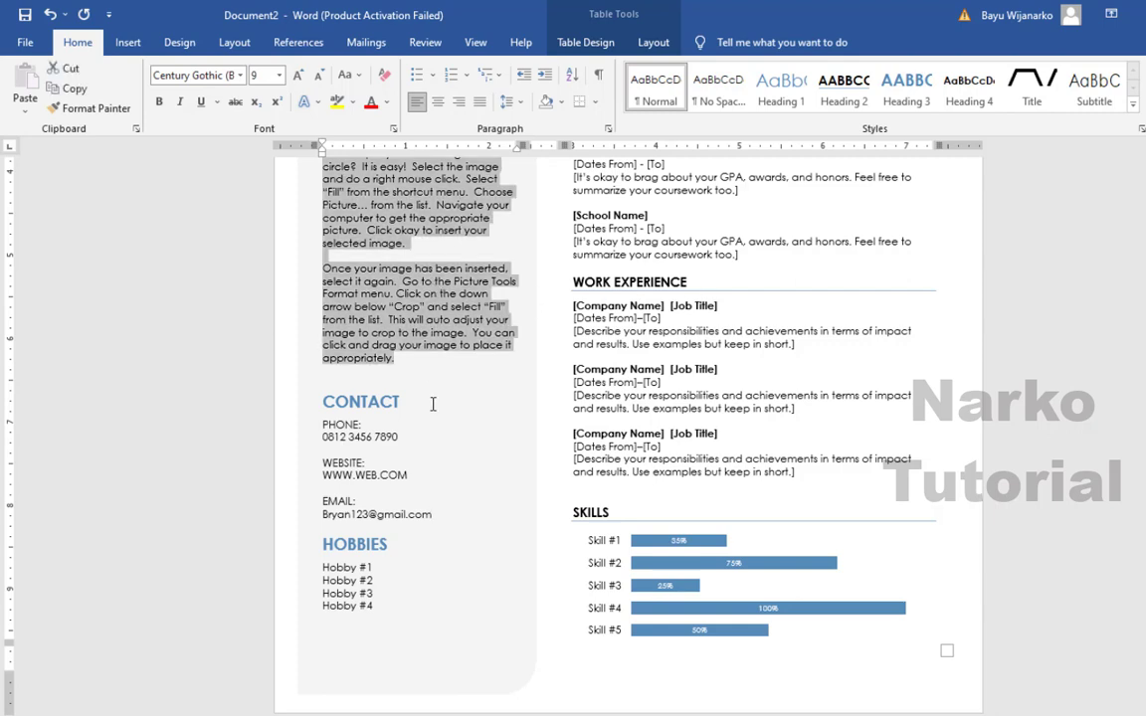
# - Replace Hobby #1 and Hobby #2 with 'Coding' and 'Listeting Music'
pyautogui.moveTo(324, 568); pyautogui.dragTo(364, 573)
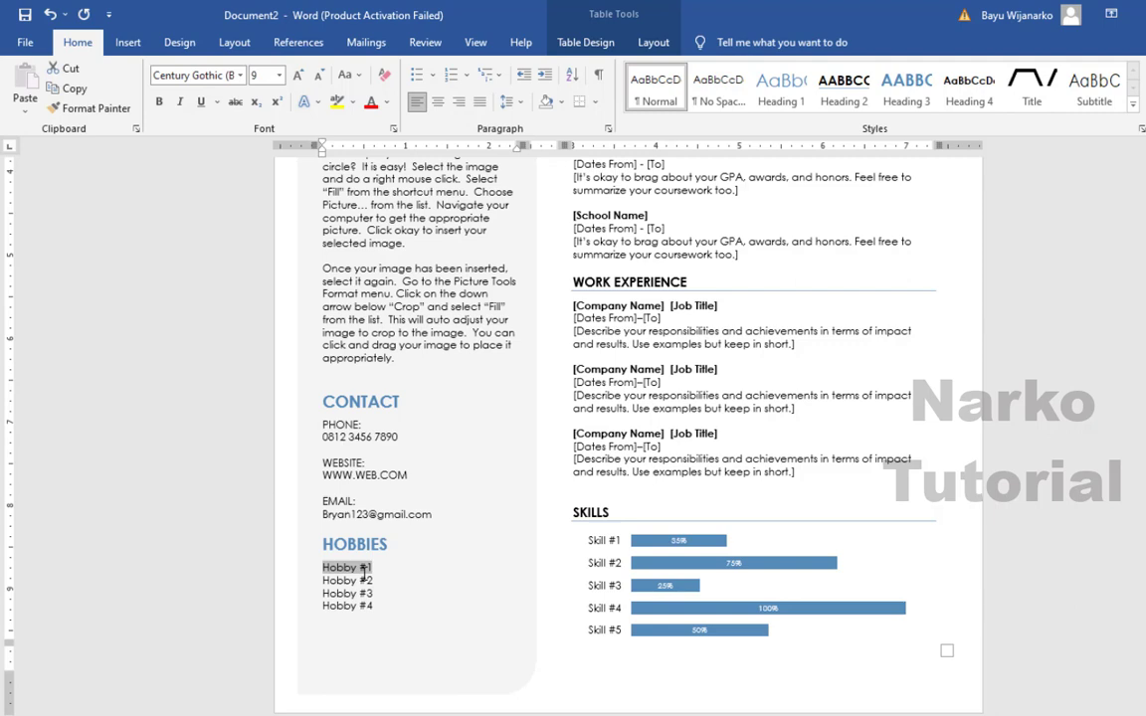
pyautogui.write('C')
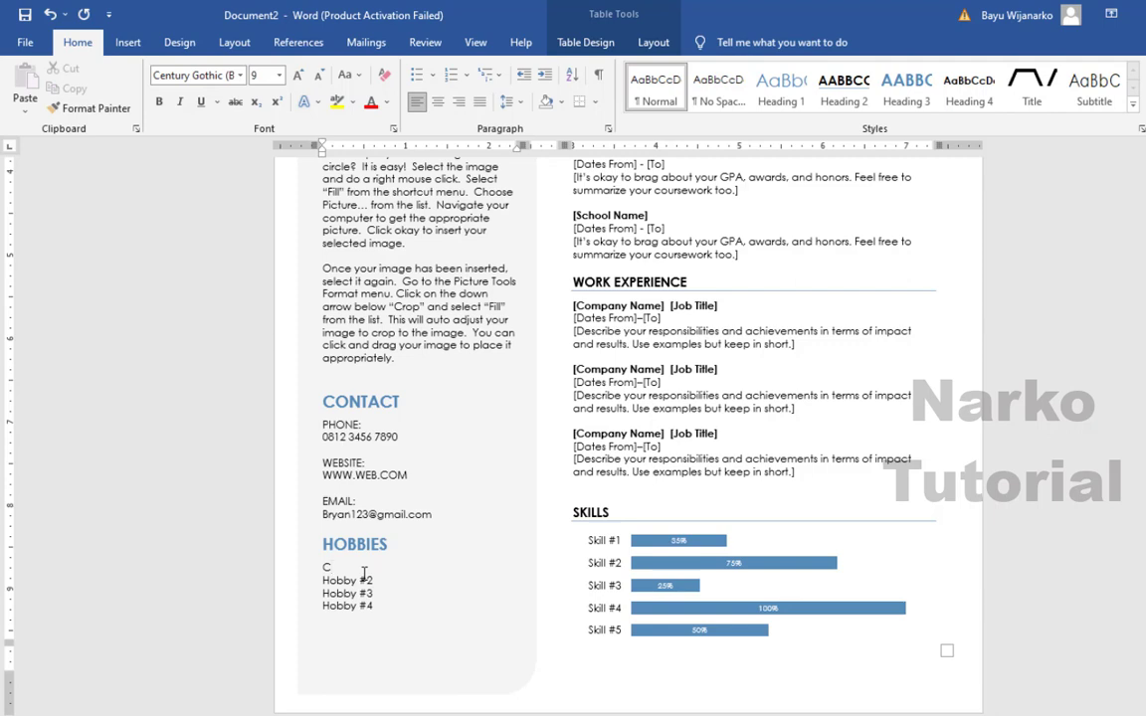
pyautogui.write('oding')
pyautogui.tripleClick(378, 582)
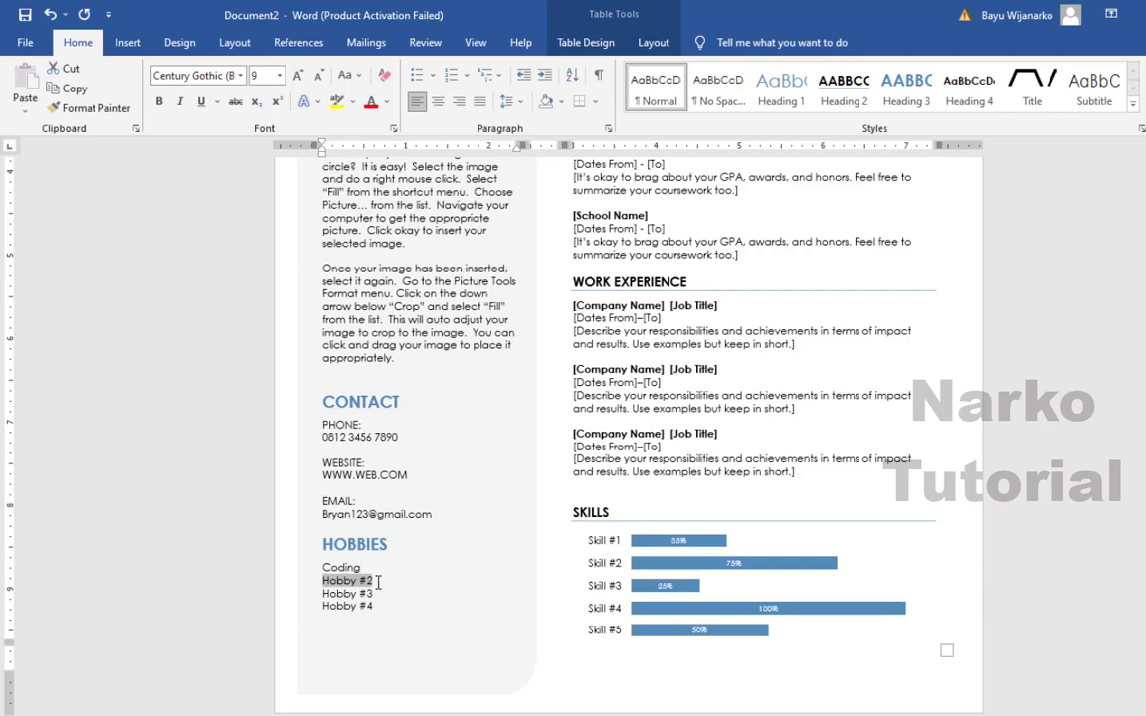
pyautogui.write('Listet')
pyautogui.write('i')
pyautogui.press('BackSpace')
pyautogui.write('et')
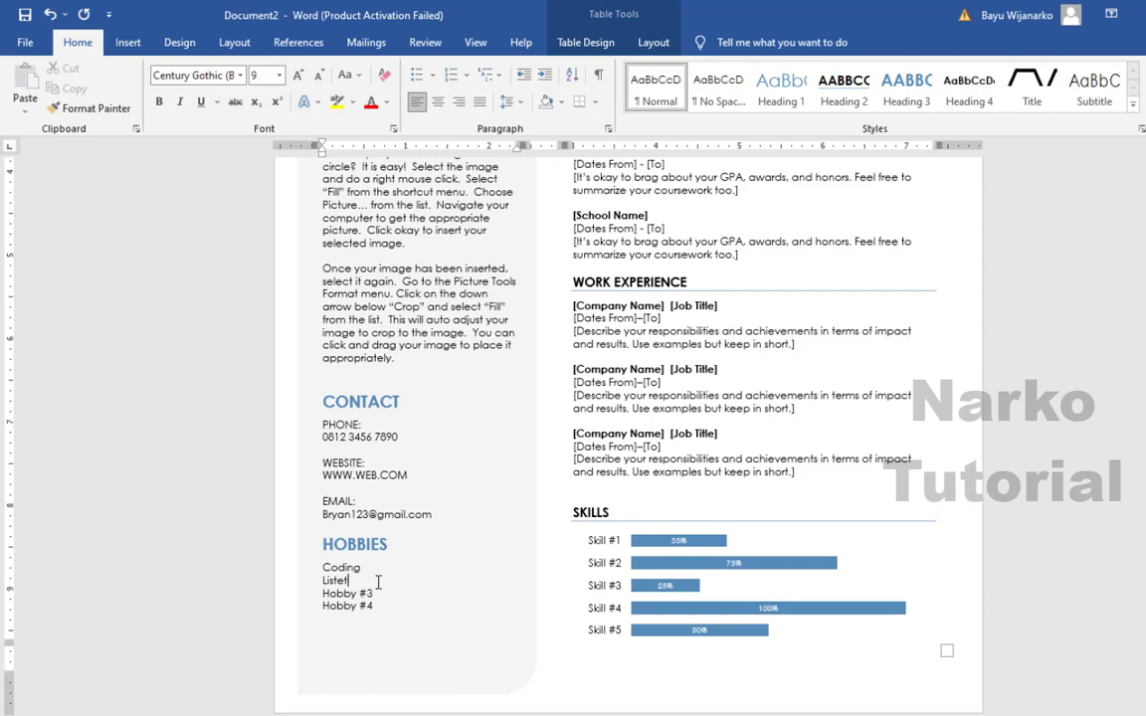
pyautogui.write('ing Music')
# - Delete the unused Hobby #3 and Hobby #4 lines
pyautogui.tripleClick(383, 594)
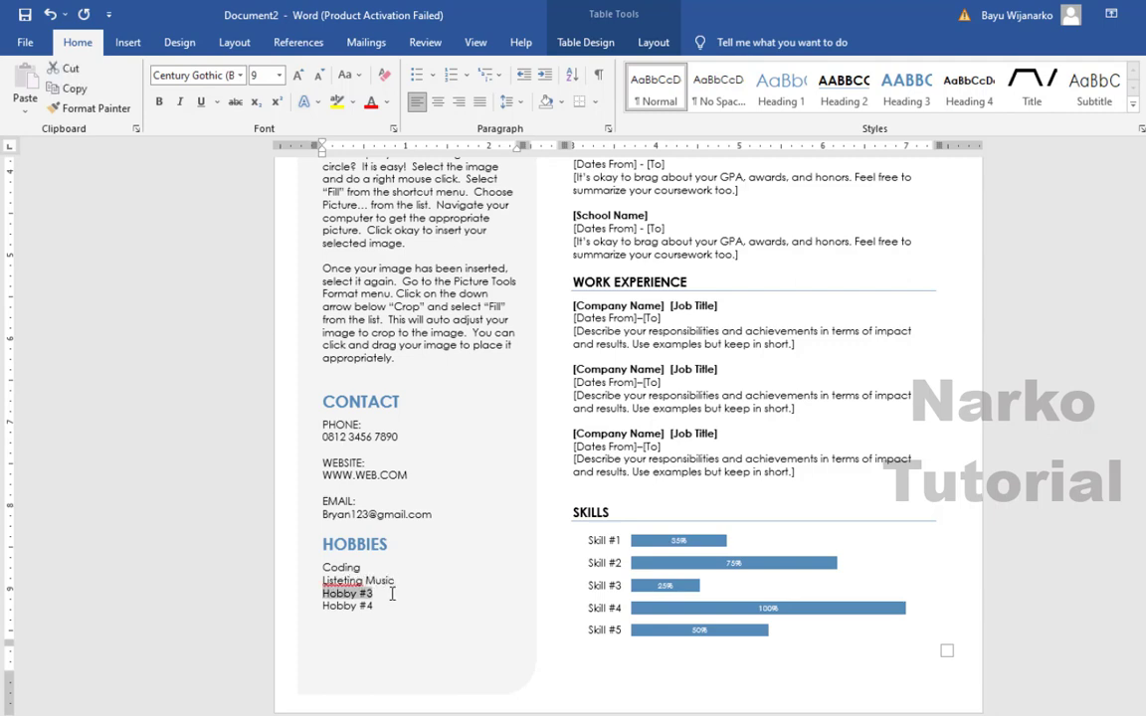
pyautogui.tripleClick(352, 606)
pyautogui.press('BackSpace')
pyautogui.tripleClick(343, 594)
pyautogui.press('BackSpace')
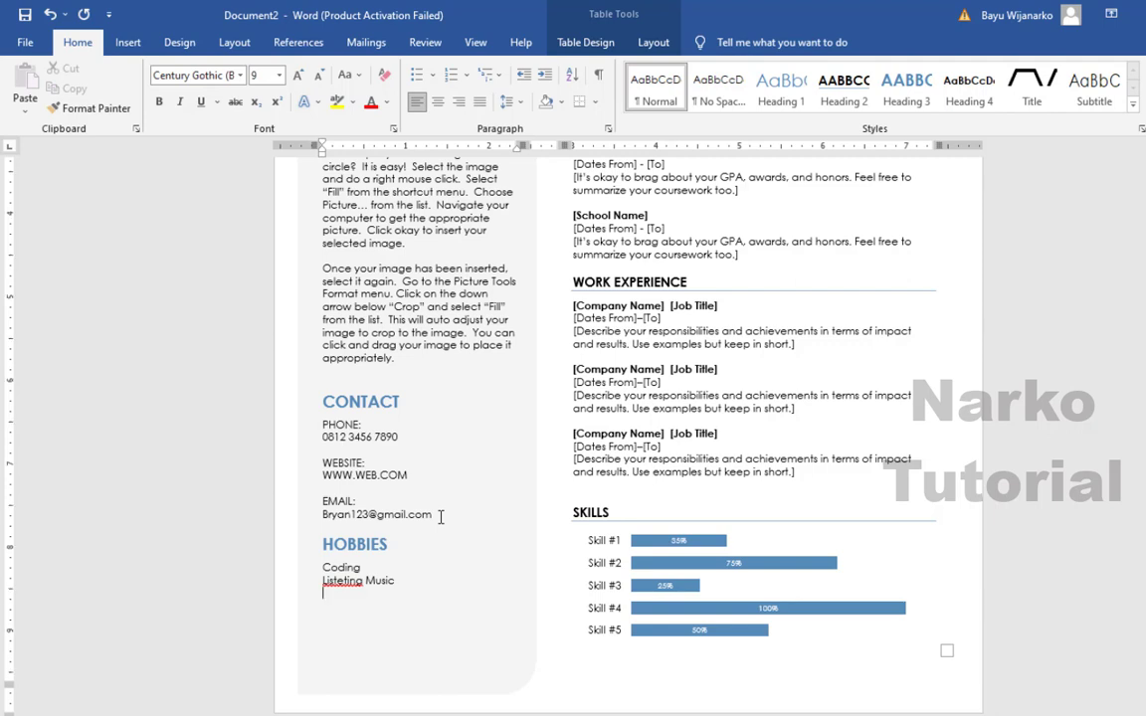
pyautogui.scroll(5, 440, 516)
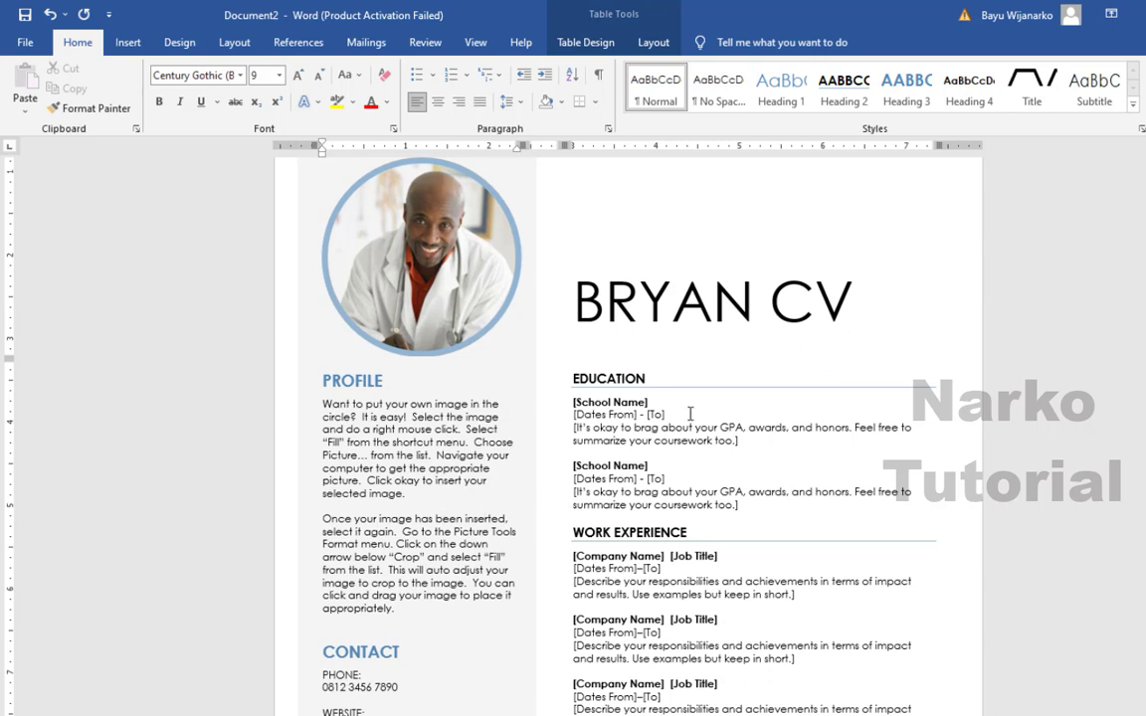
# - Fill the first education entry with Sinar School, 22 December 1989 – 23 January 1995
pyautogui.click(609, 402)
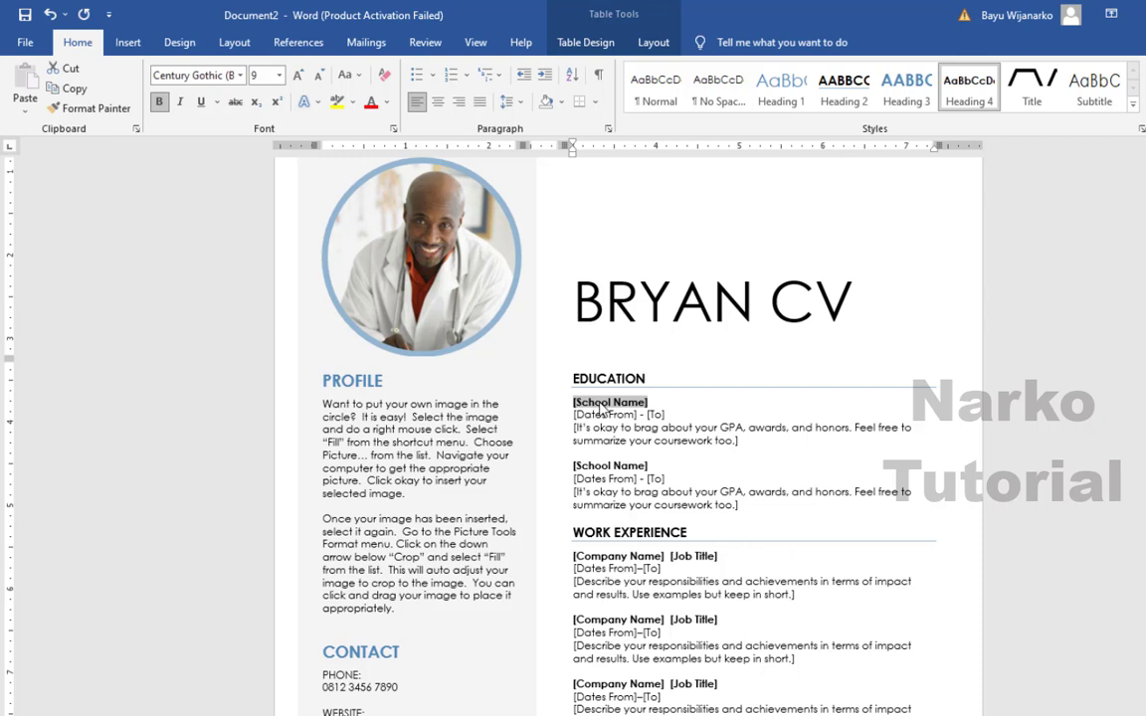
pyautogui.write('Sinar')
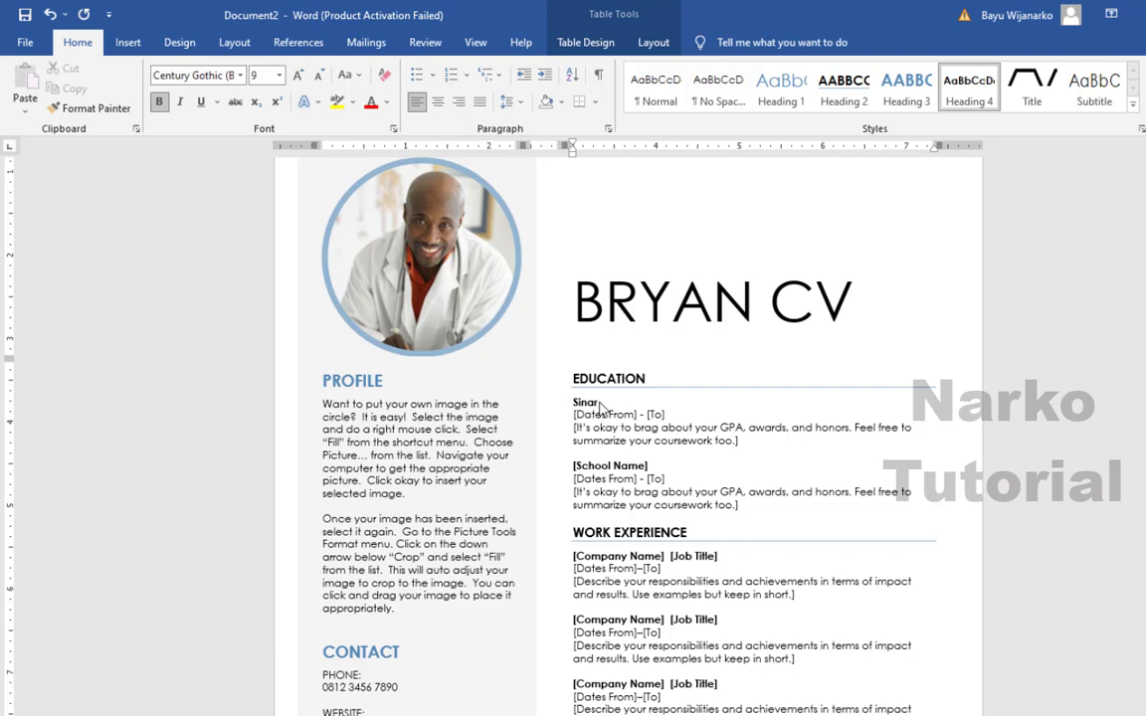
pyautogui.write(' Sc')
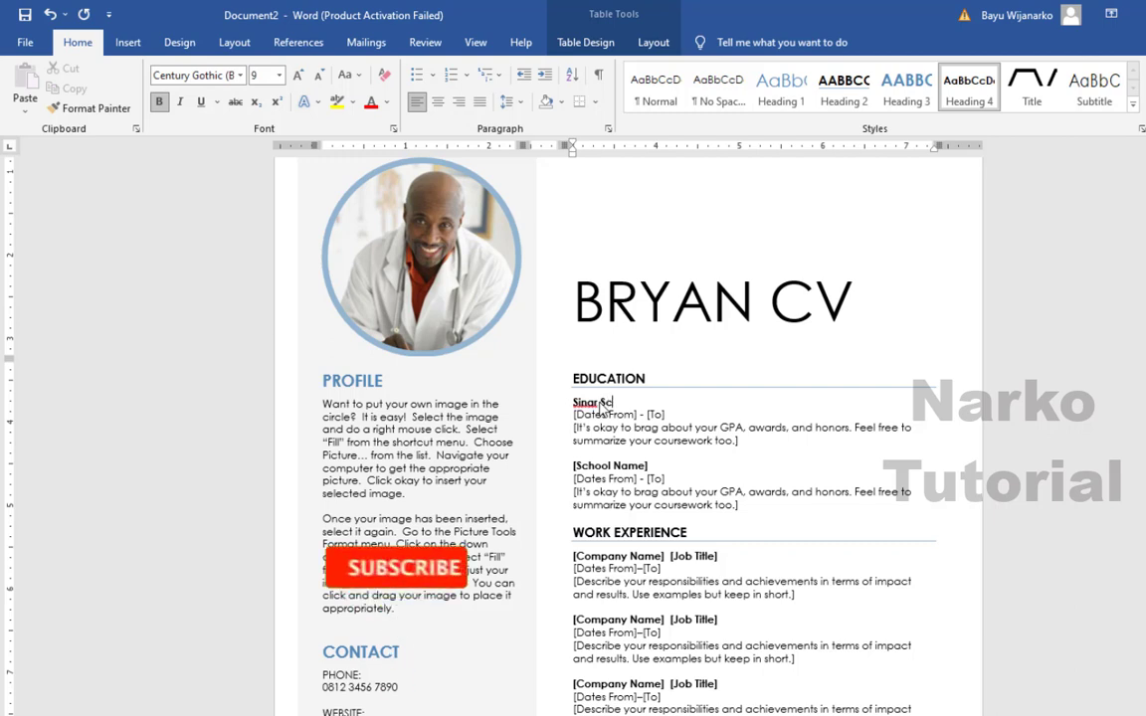
pyautogui.write('hool')
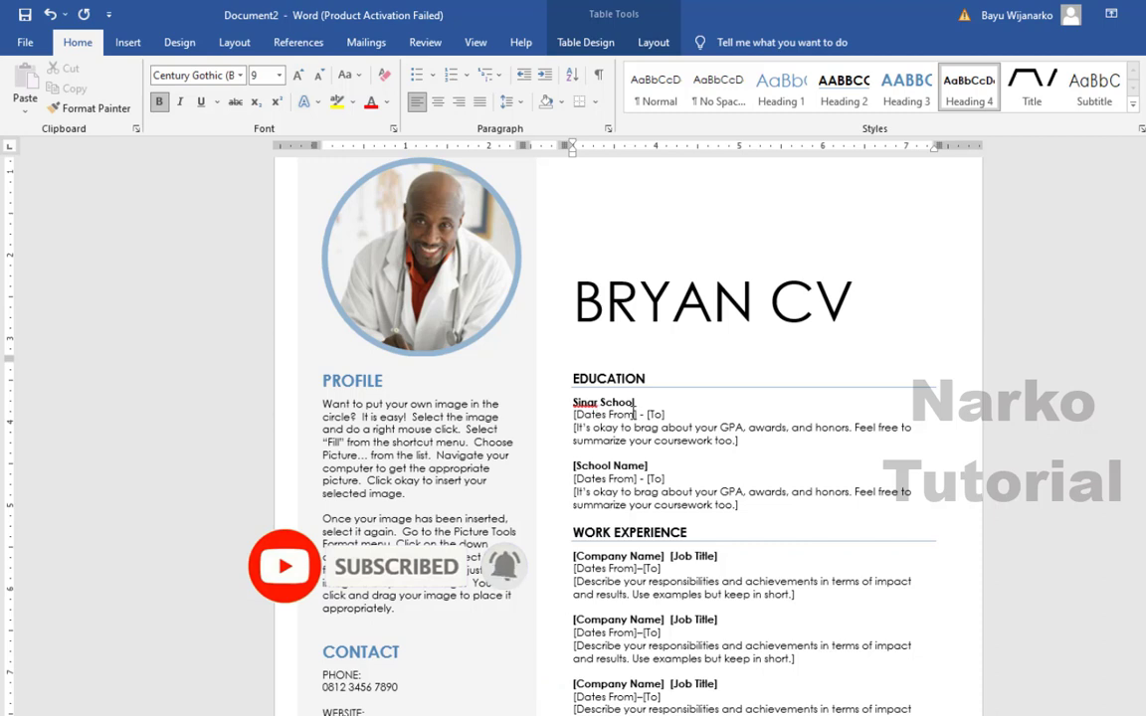
pyautogui.click(634, 412)
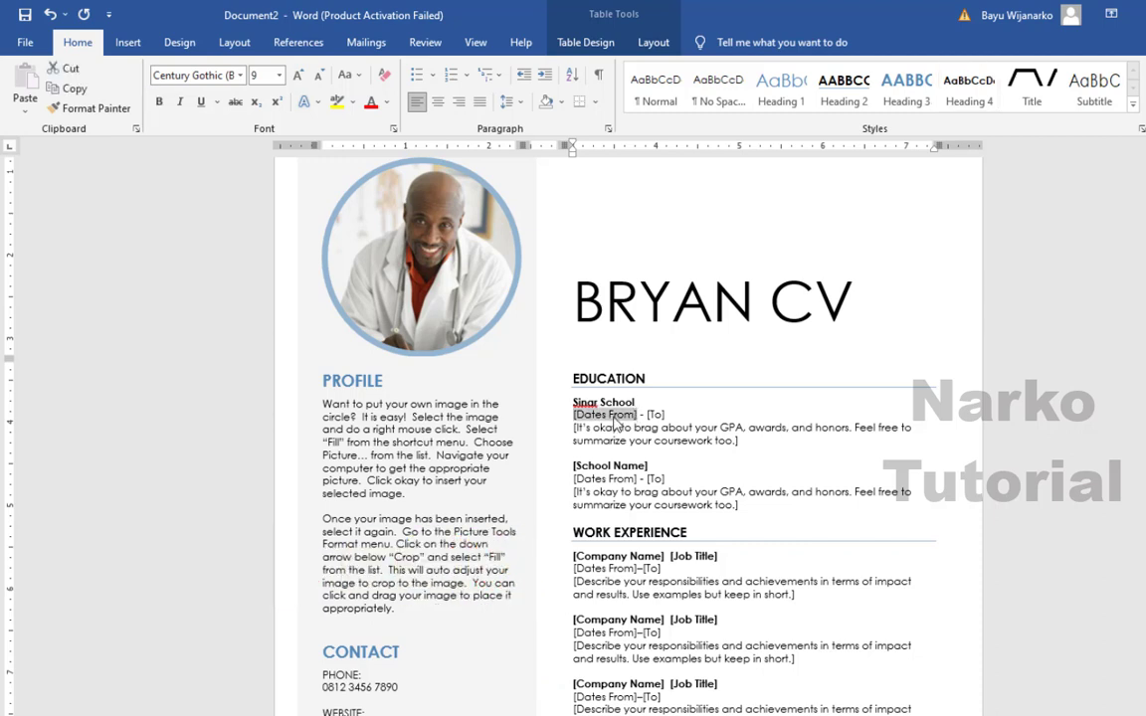
pyautogui.write('22')
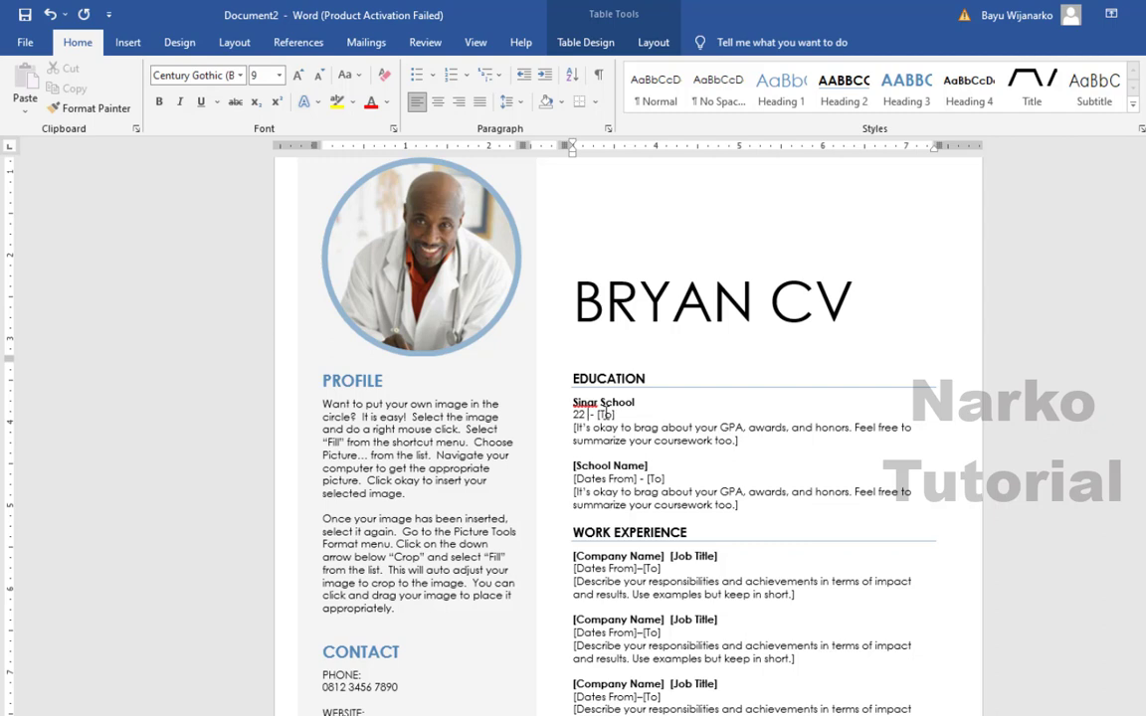
pyautogui.write(' Desember ')
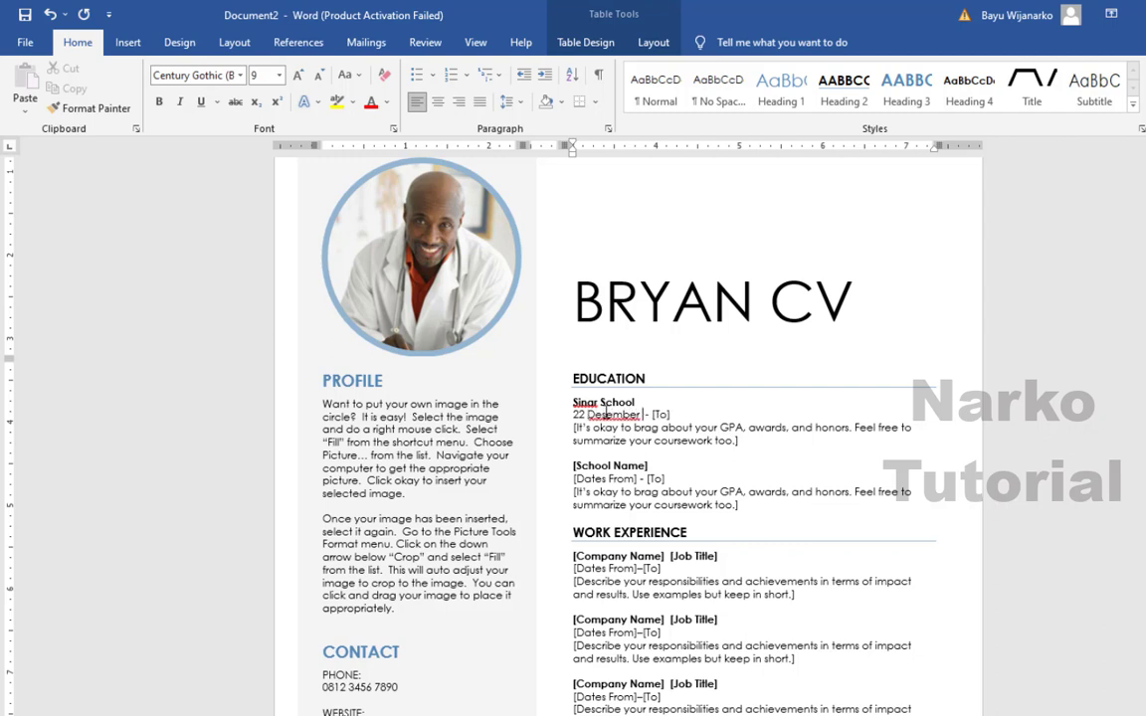
pyautogui.write('2')
pyautogui.press('BackSpace')
pyautogui.write('1989')
pyautogui.click(685, 414)
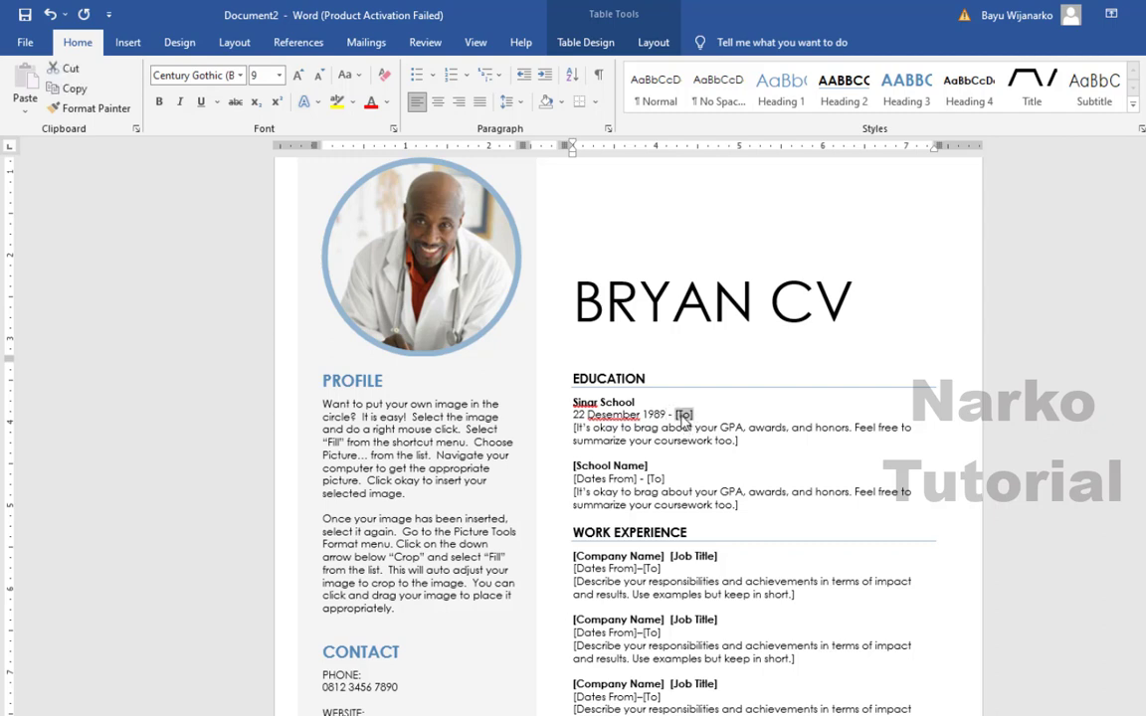
pyautogui.write('20')
pyautogui.write(' Ja')
pyautogui.write('n')
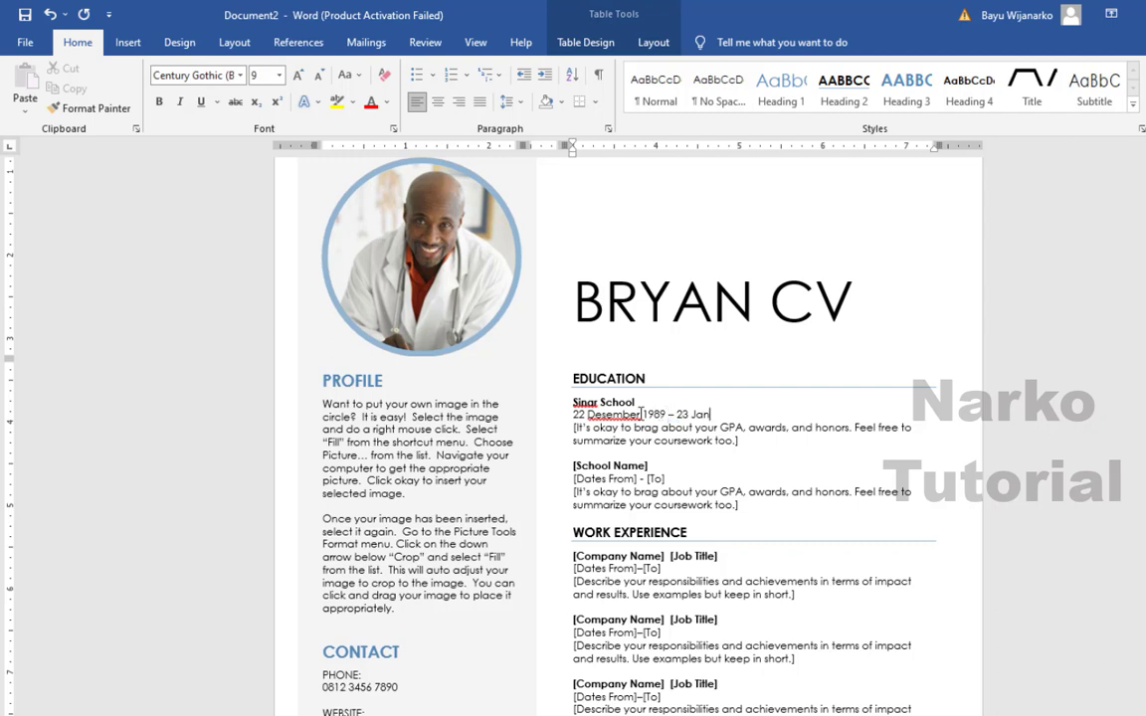
pyautogui.write('ua')
pyautogui.press('Return')
pyautogui.press('BackSpace')
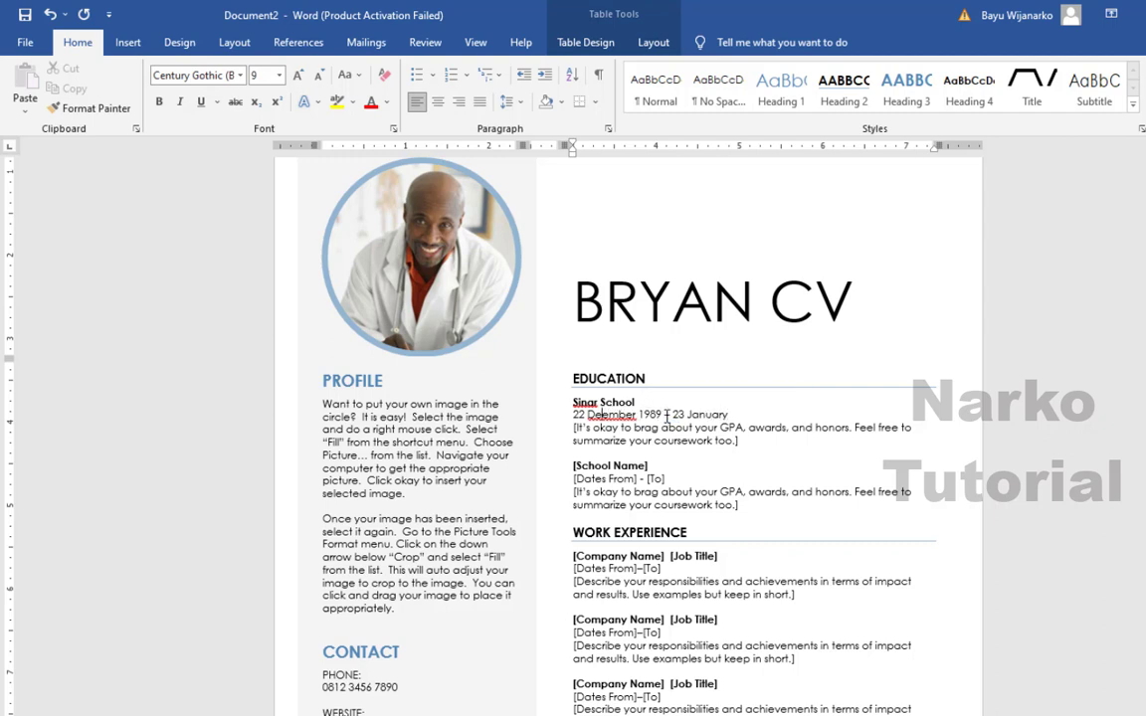
pyautogui.write('c')
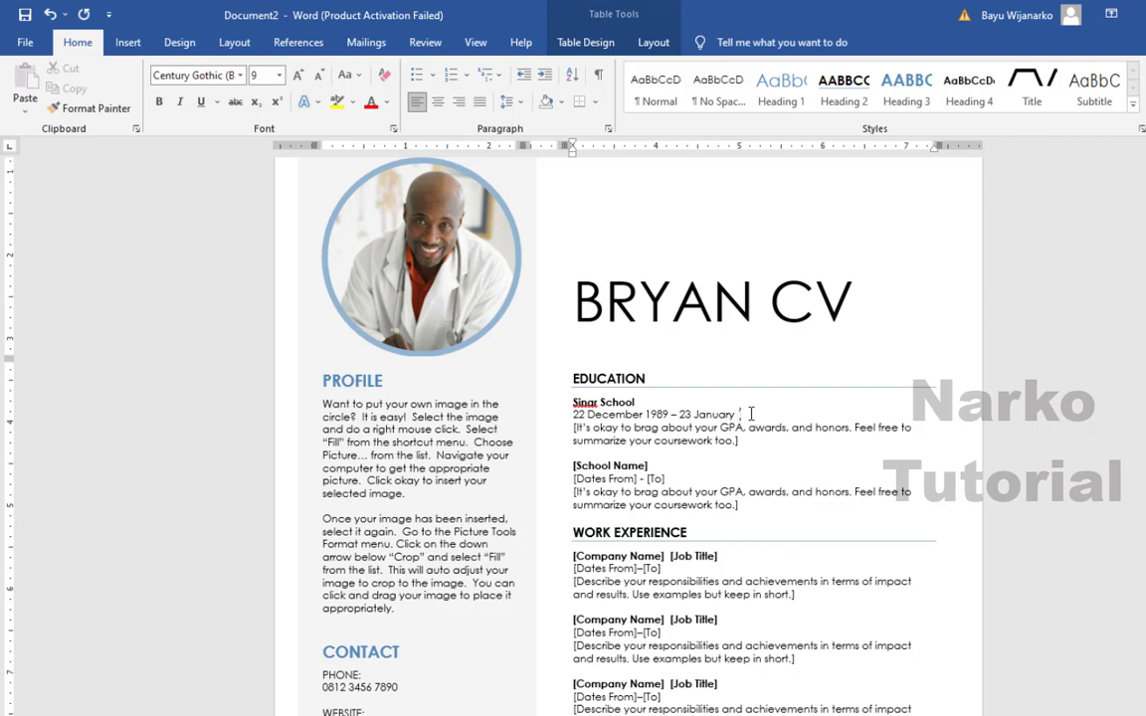
pyautogui.write('995')
# - Replace the first school's description with 'GPA : 3.80'
pyautogui.click(722, 429)
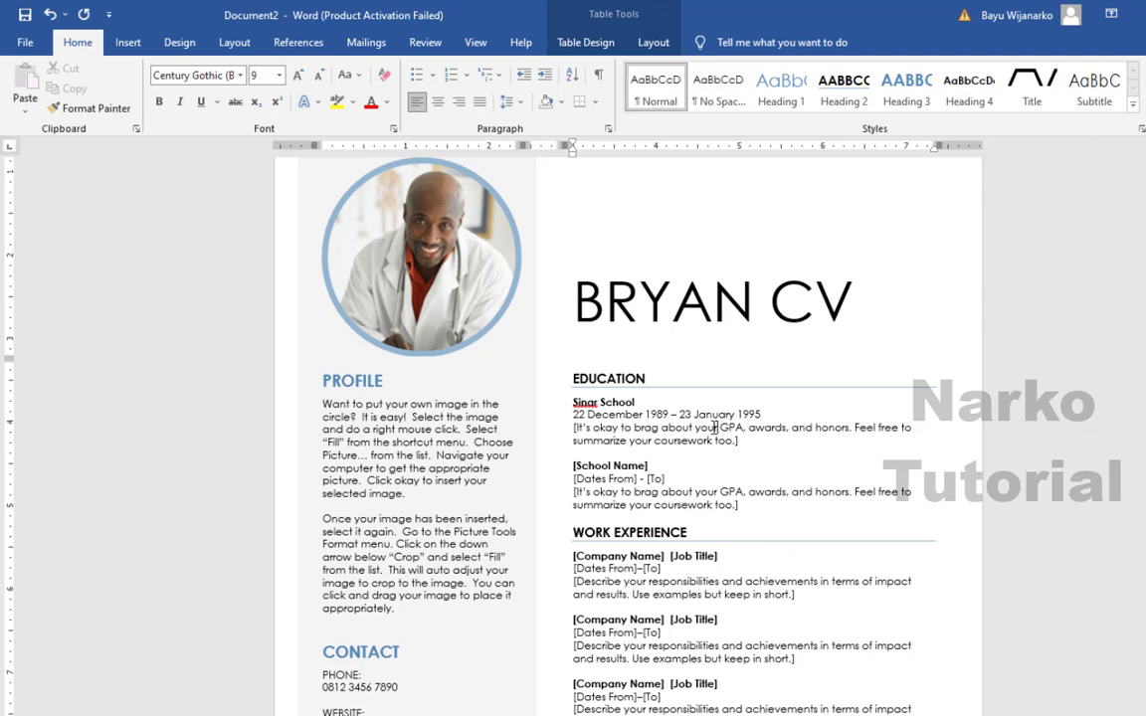
pyautogui.click(569, 431)
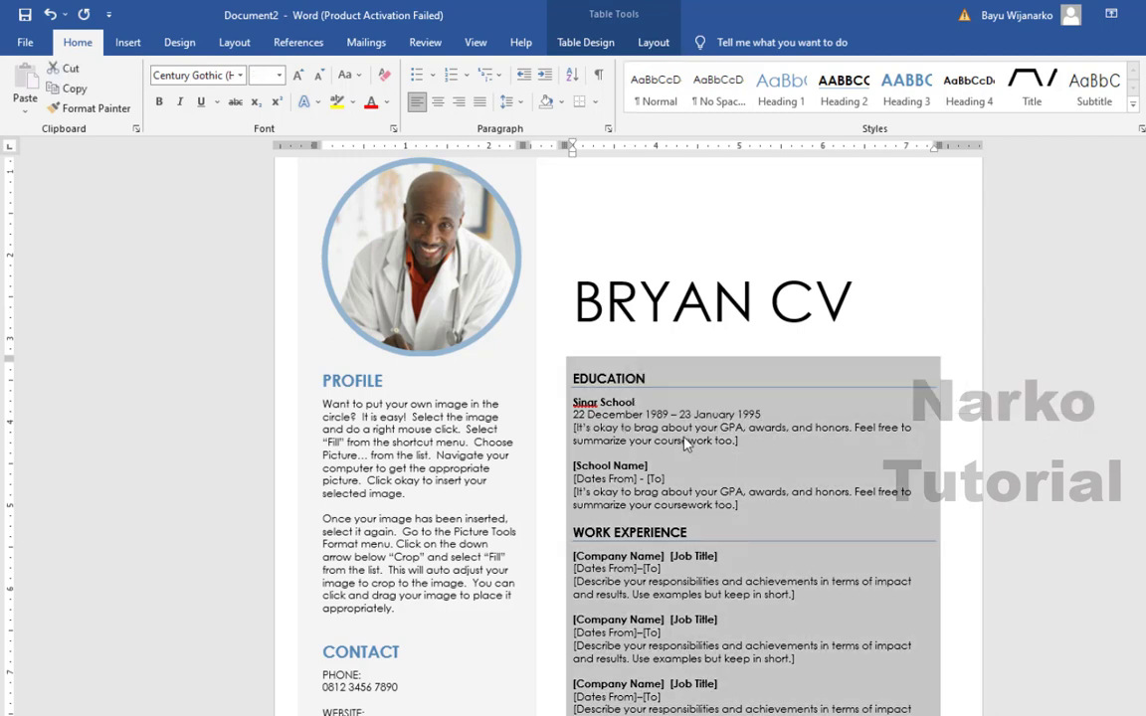
pyautogui.click(685, 442)
pyautogui.moveTo(720, 429); pyautogui.dragTo(597, 431)
pyautogui.press('BackSpace')
pyautogui.press('BackSpace')
pyautogui.press('BackSpace')
pyautogui.press('BackSpace')
pyautogui.press('BackSpace')
pyautogui.press('BackSpace')
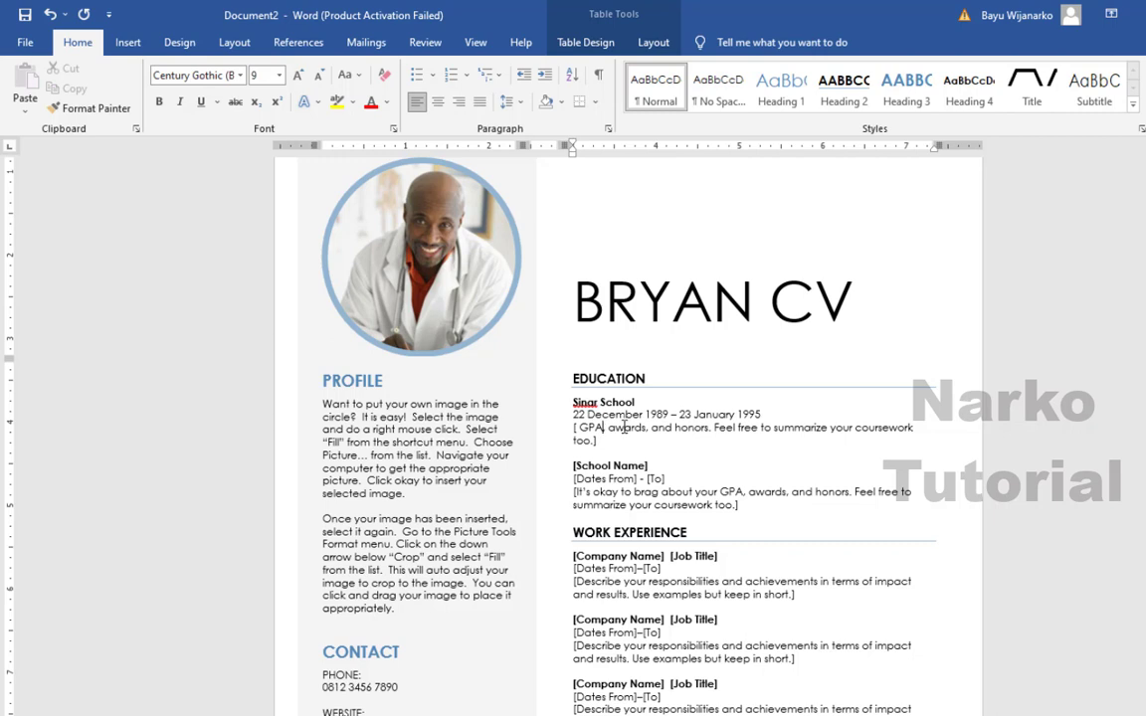
pyautogui.moveTo(596, 440); pyautogui.dragTo(605, 428)
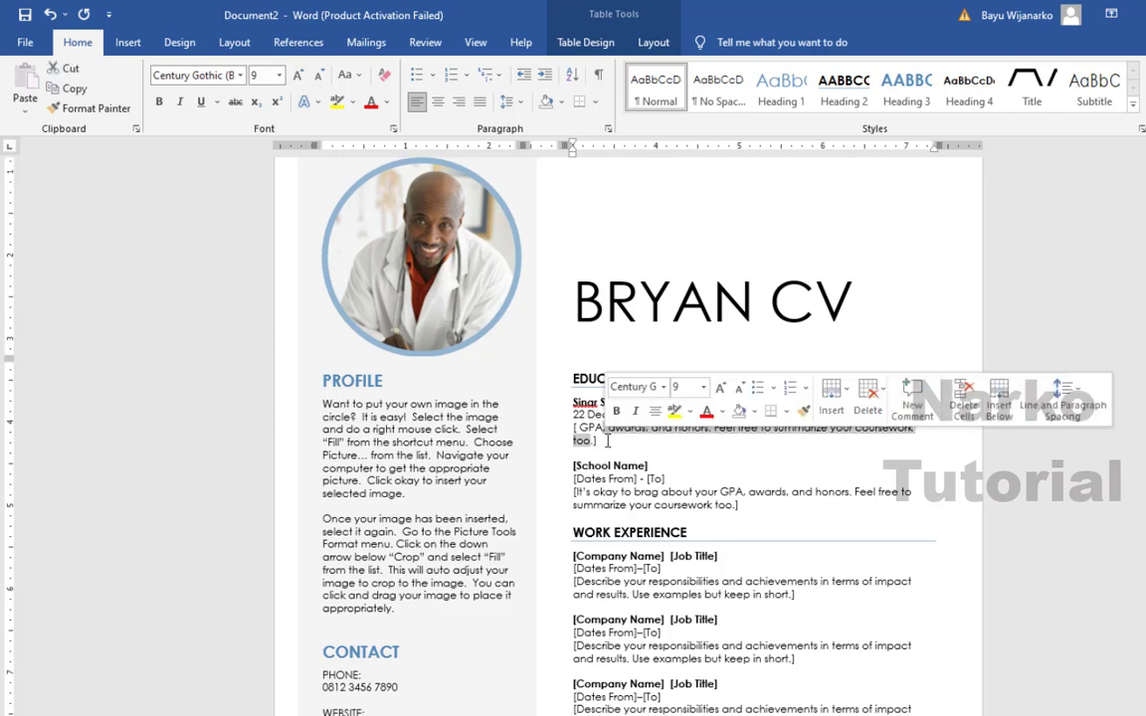
pyautogui.press('BackSpace')
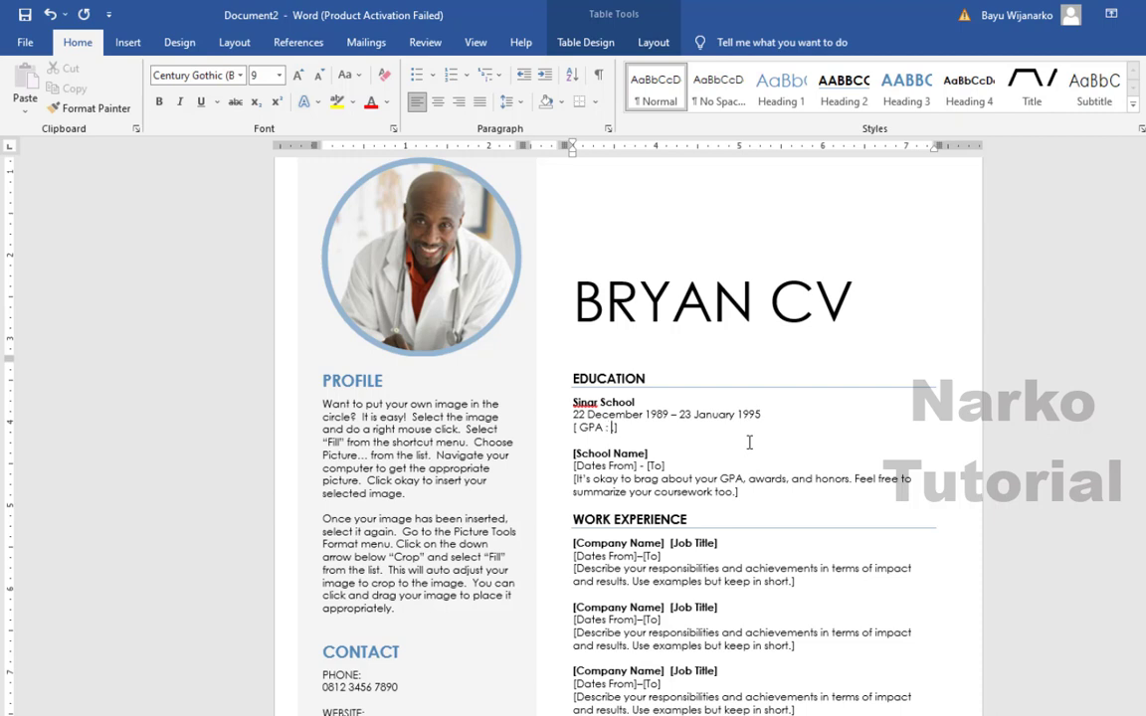
pyautogui.write(': 3.80')
# - Enter Universitas Mercubuana as the second school's name
pyautogui.click(618, 457)
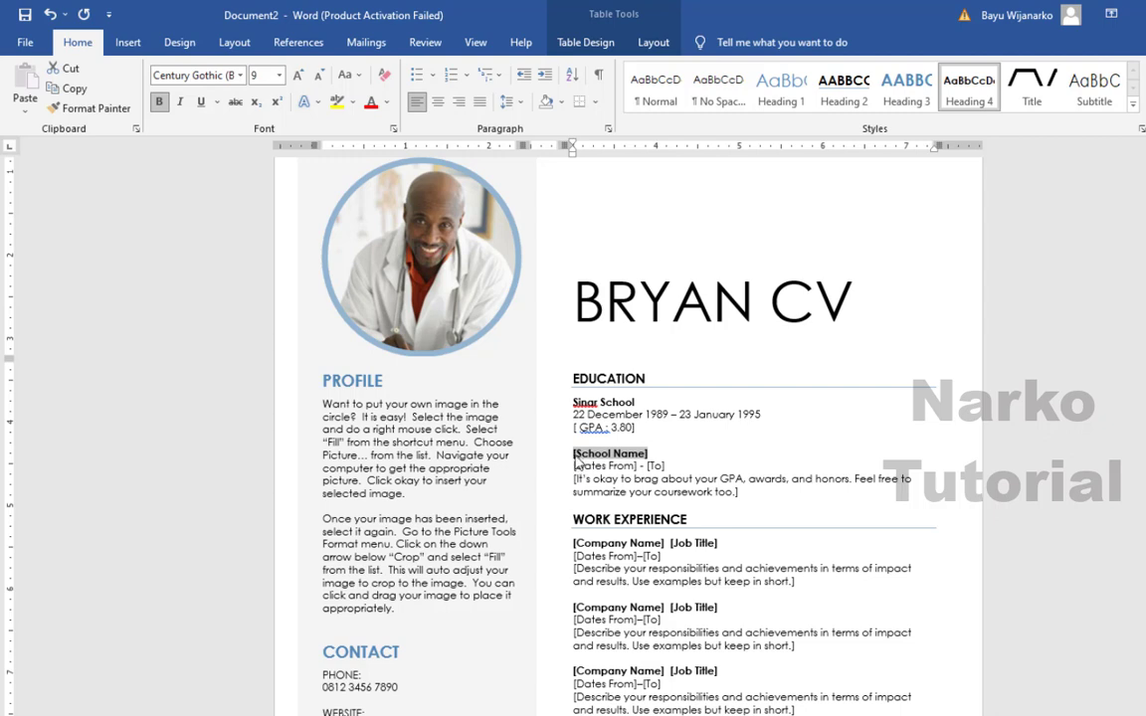
pyautogui.press('Right')
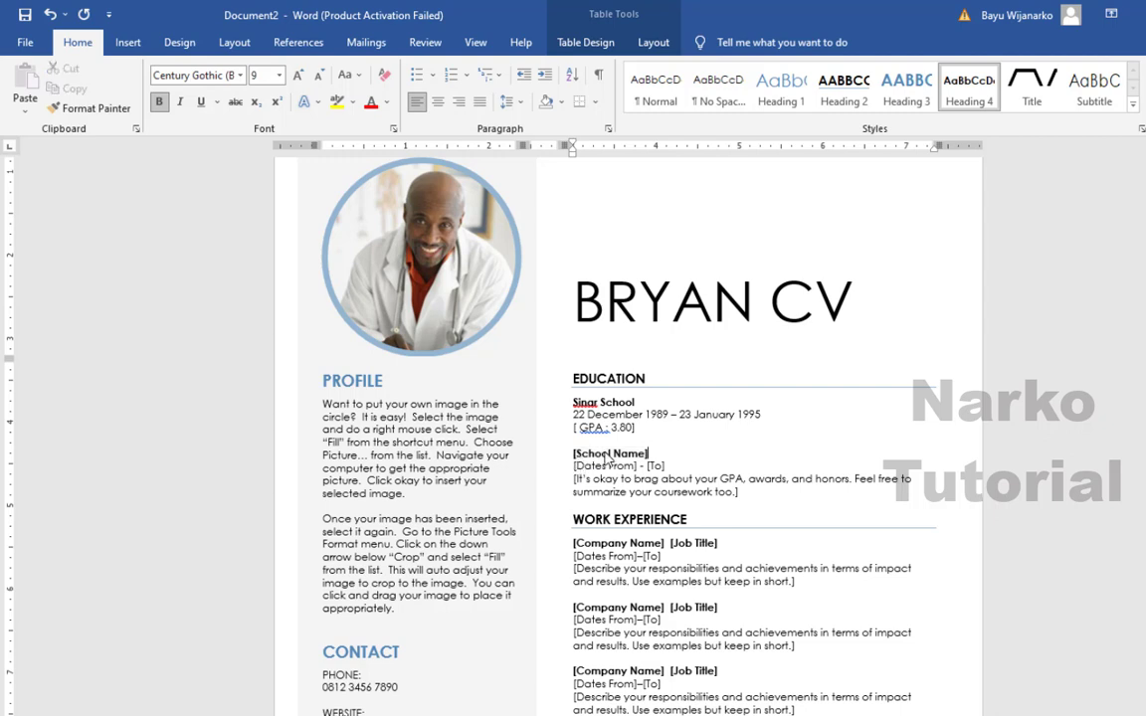
pyautogui.click(606, 458)
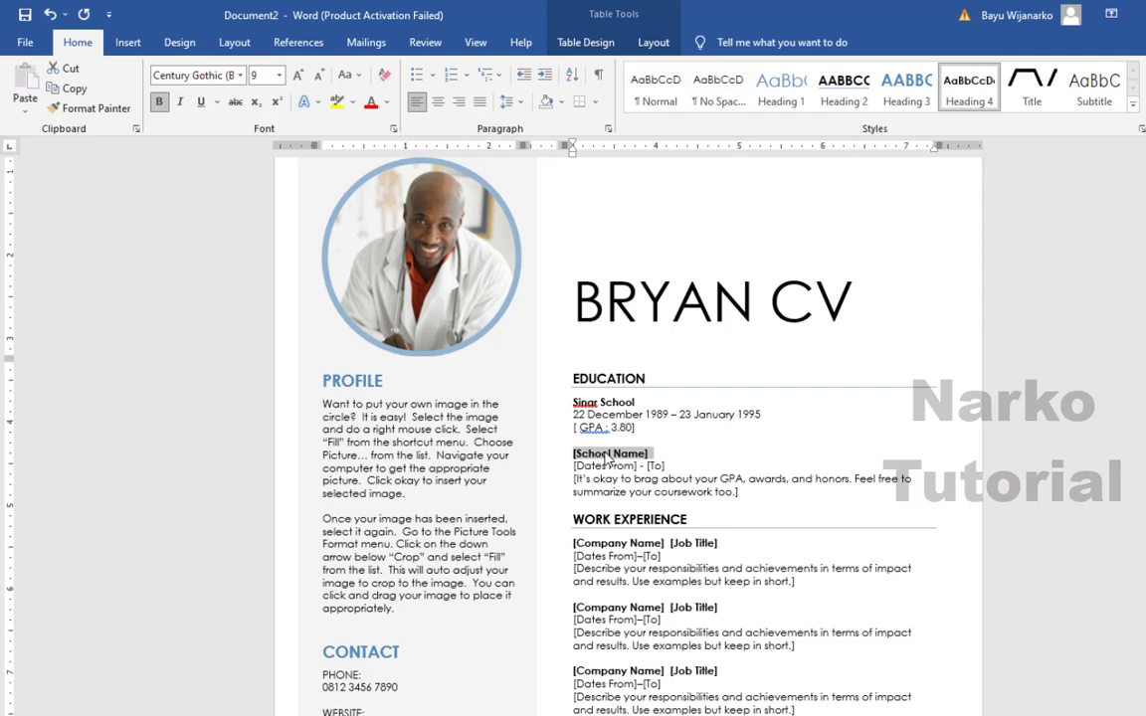
pyautogui.write('Univer')
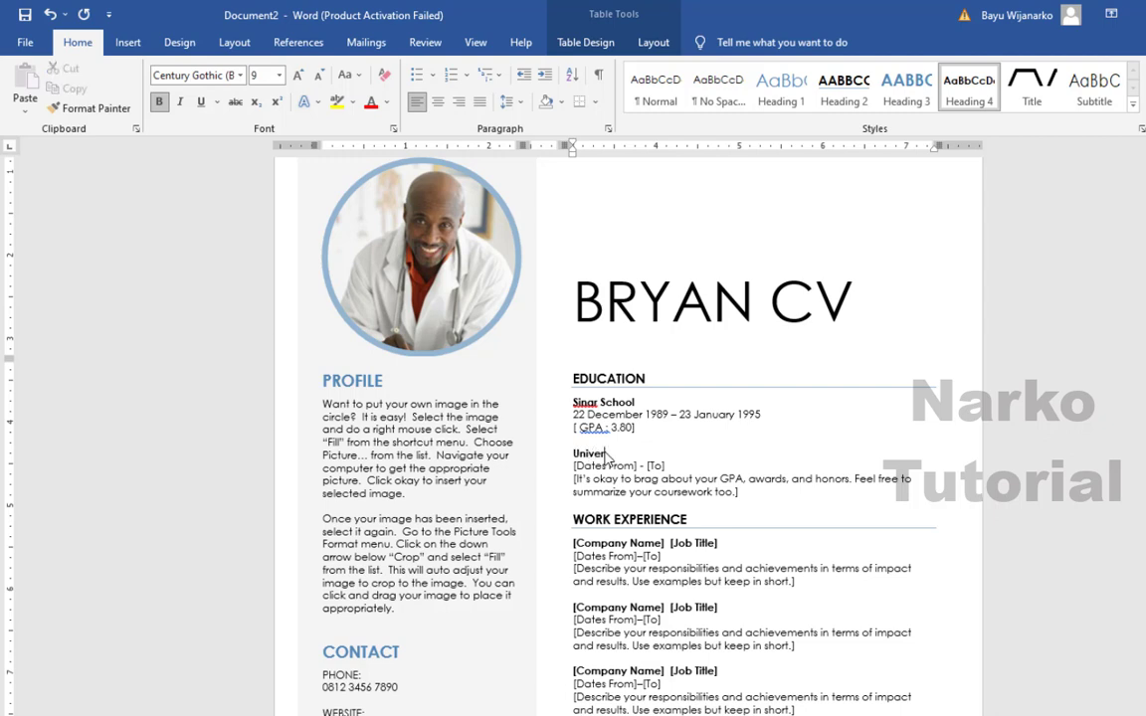
pyautogui.write('sitas')
pyautogui.write('Mercubuana')
# - Set the second school's dates to 23 February 1995 – 23 March 2000
pyautogui.click(630, 465)
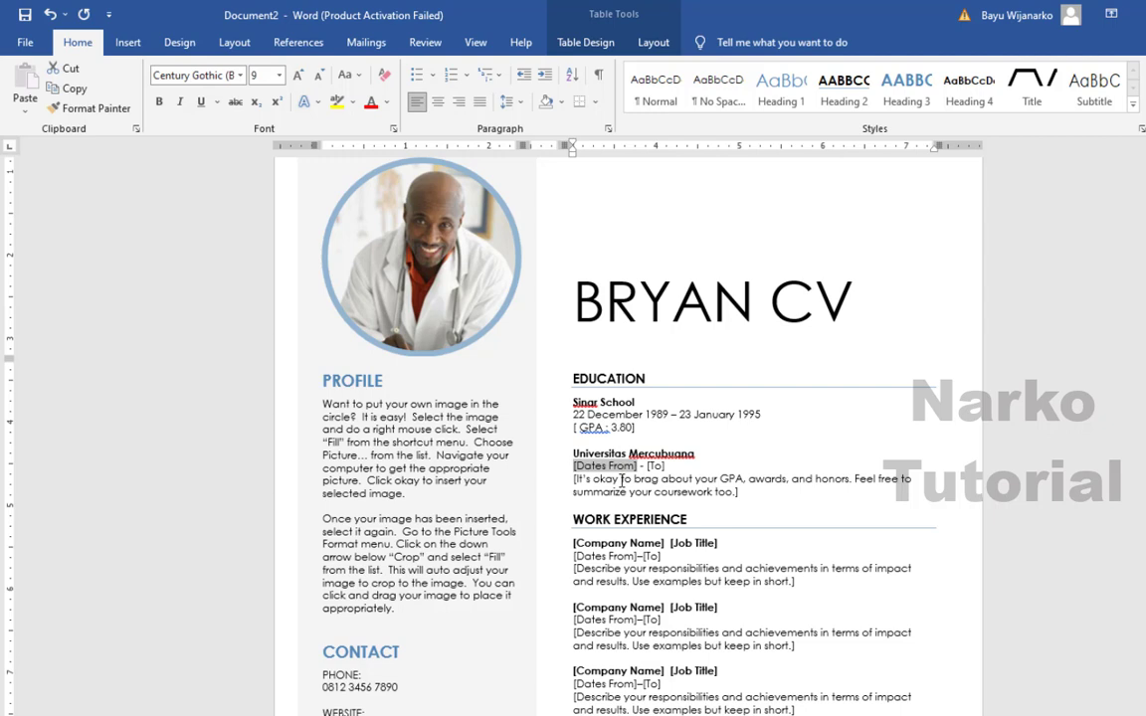
pyautogui.write('23 Febr')
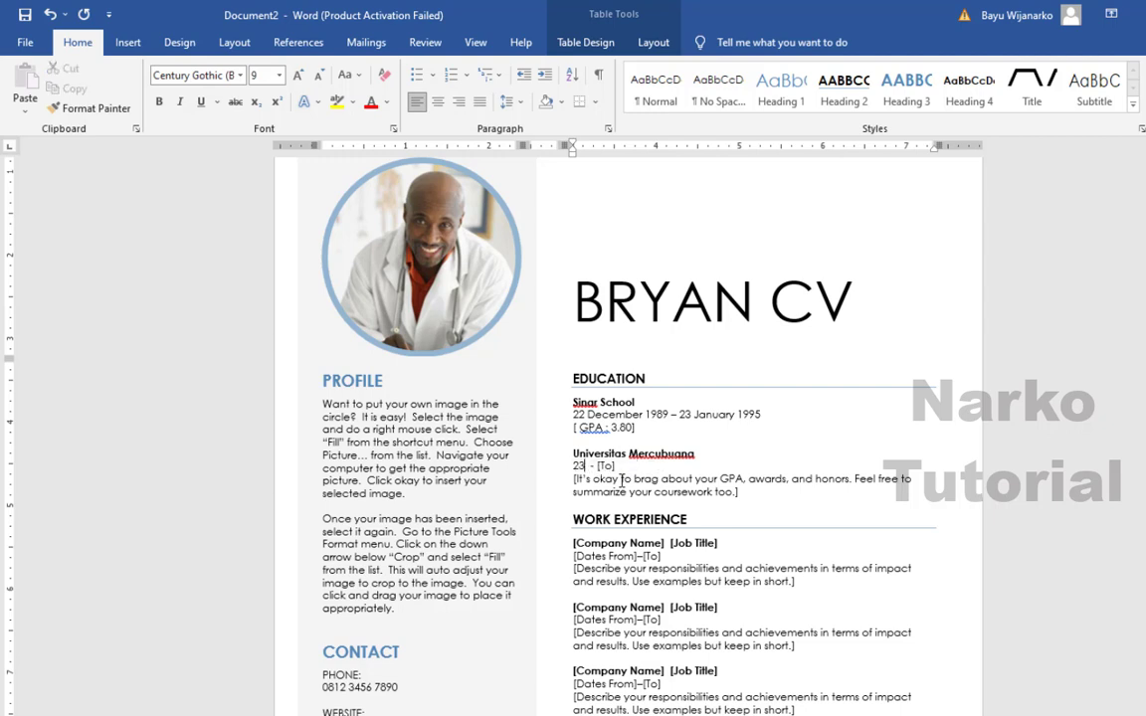
pyautogui.write('uar')
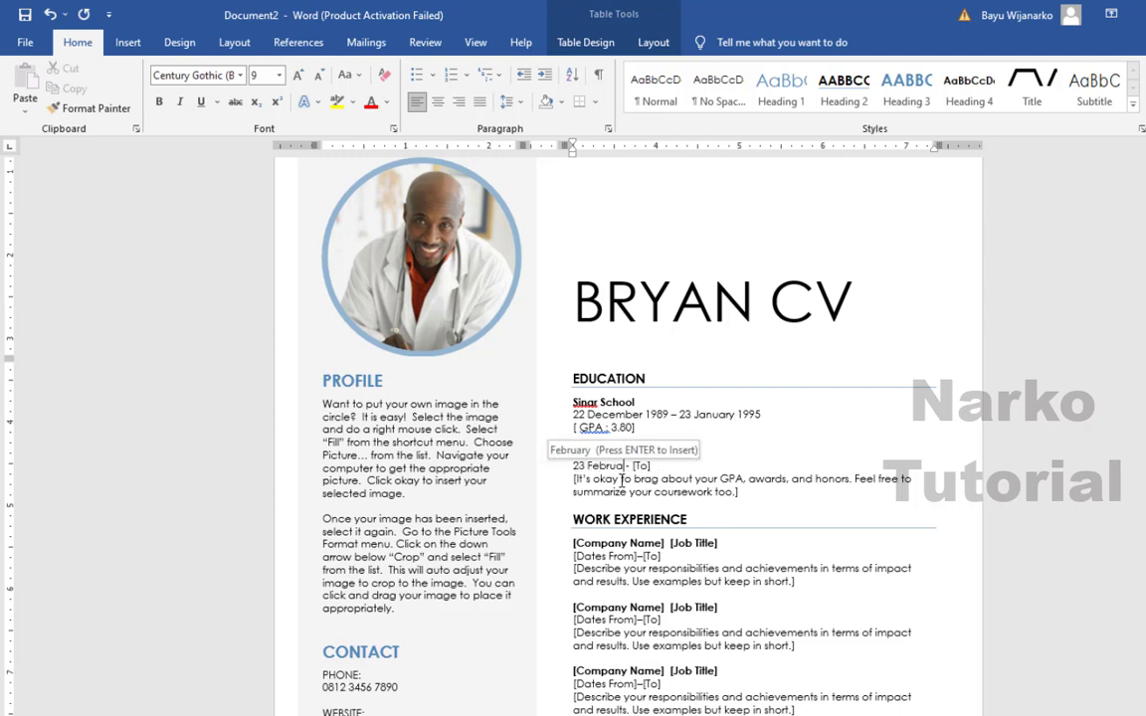
pyautogui.write('y')
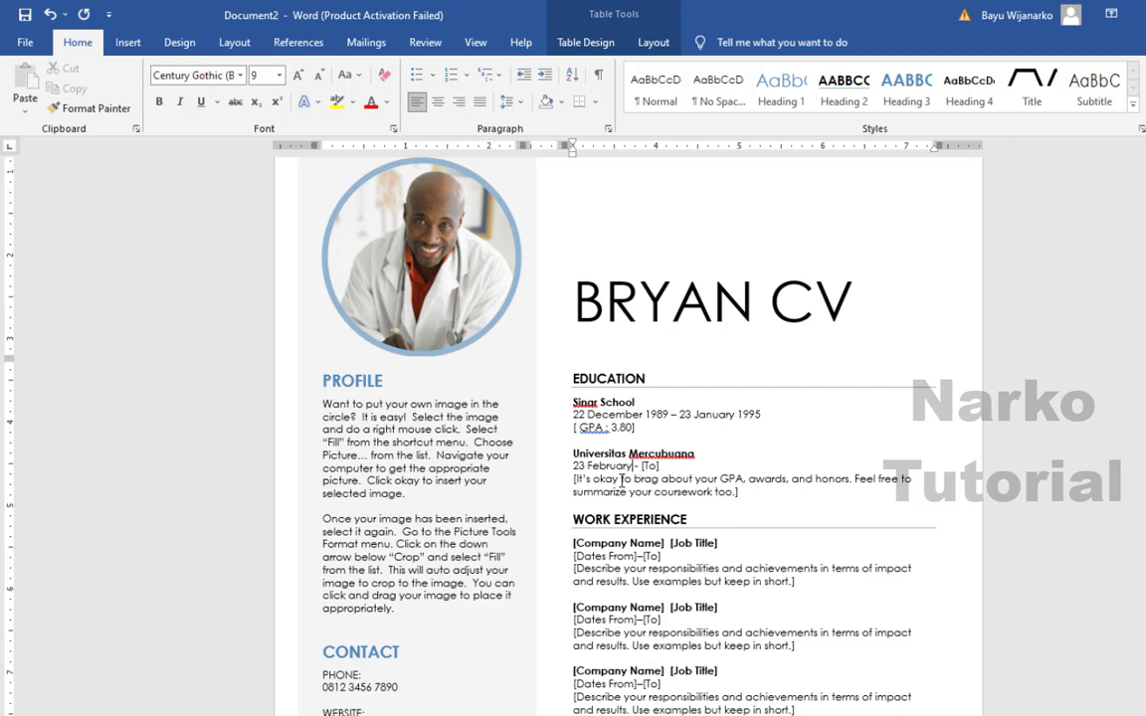
pyautogui.write(' 1995')
pyautogui.click(676, 466)
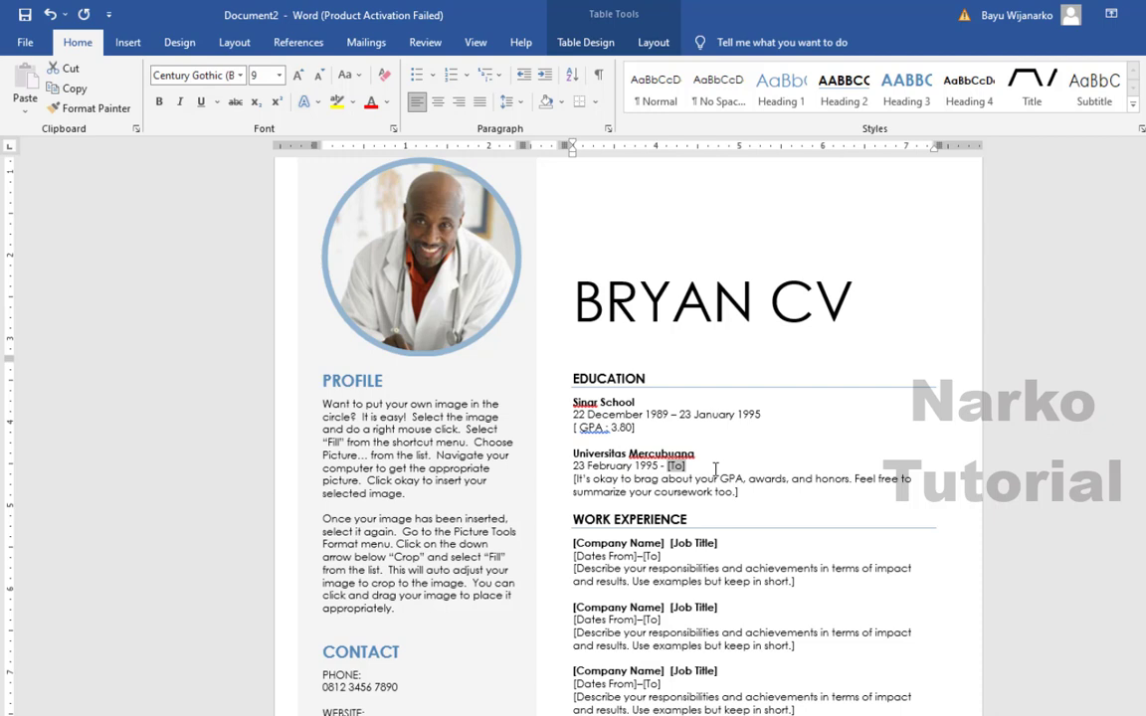
pyautogui.write('23')
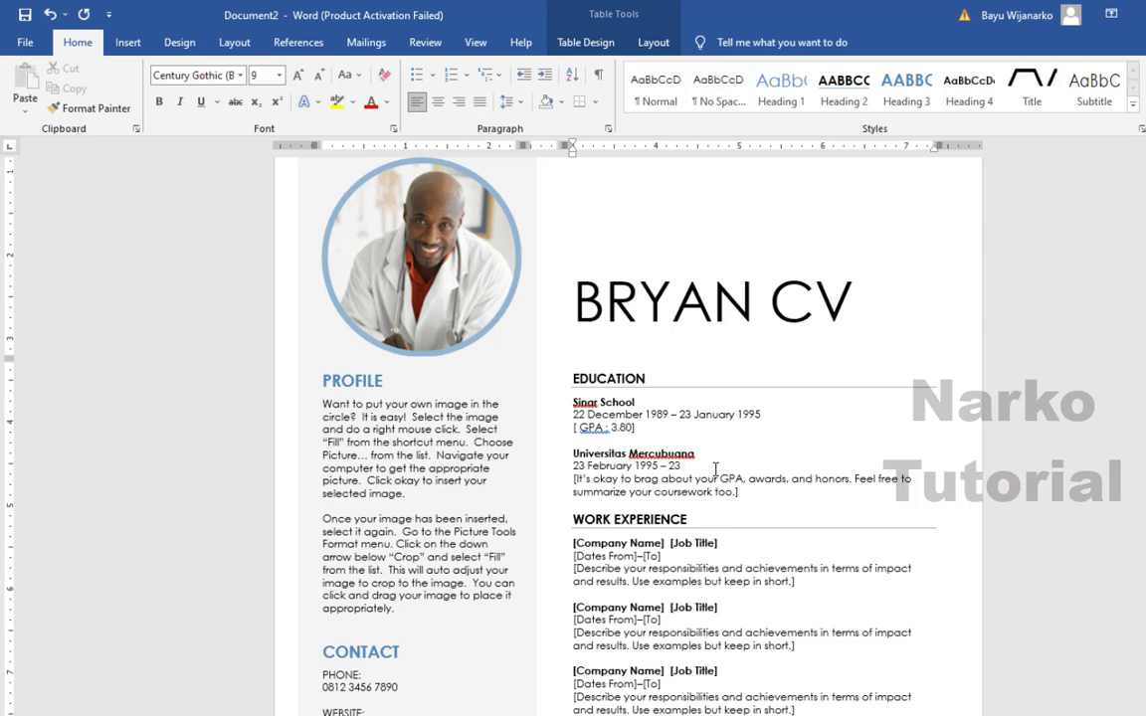
pyautogui.write(' March 2000')
pyautogui.click(585, 481)
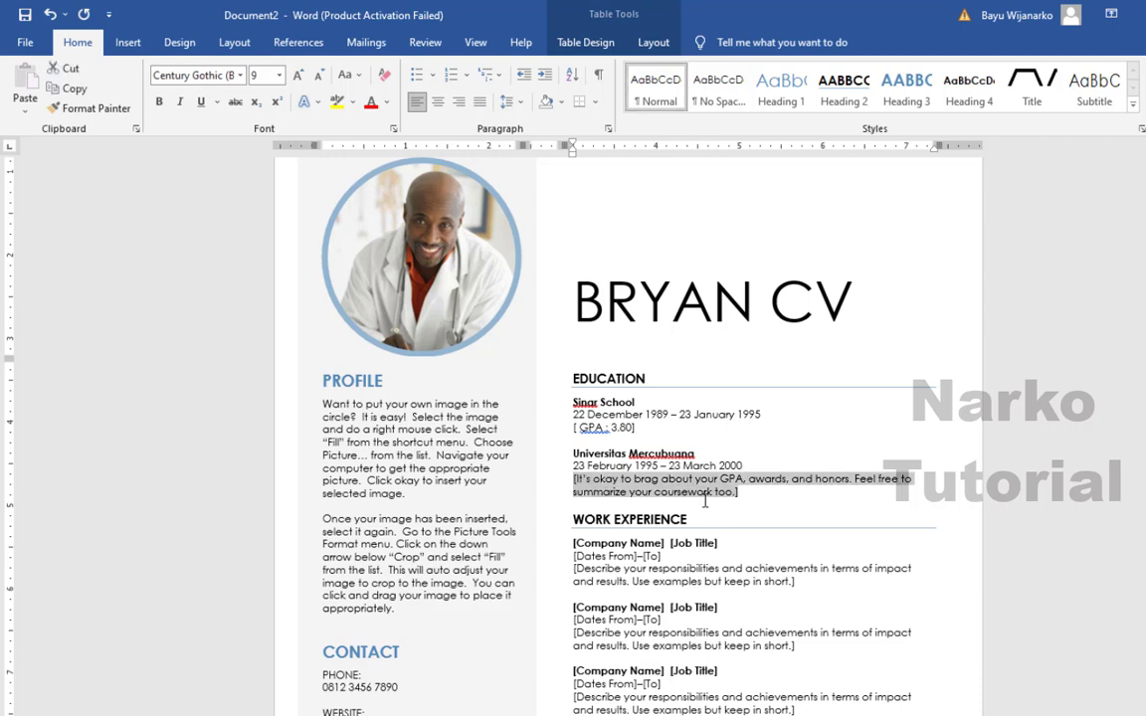
# - Replace the university's placeholder sentence with '[GPA : 4.00 ]'
pyautogui.write('GPS')
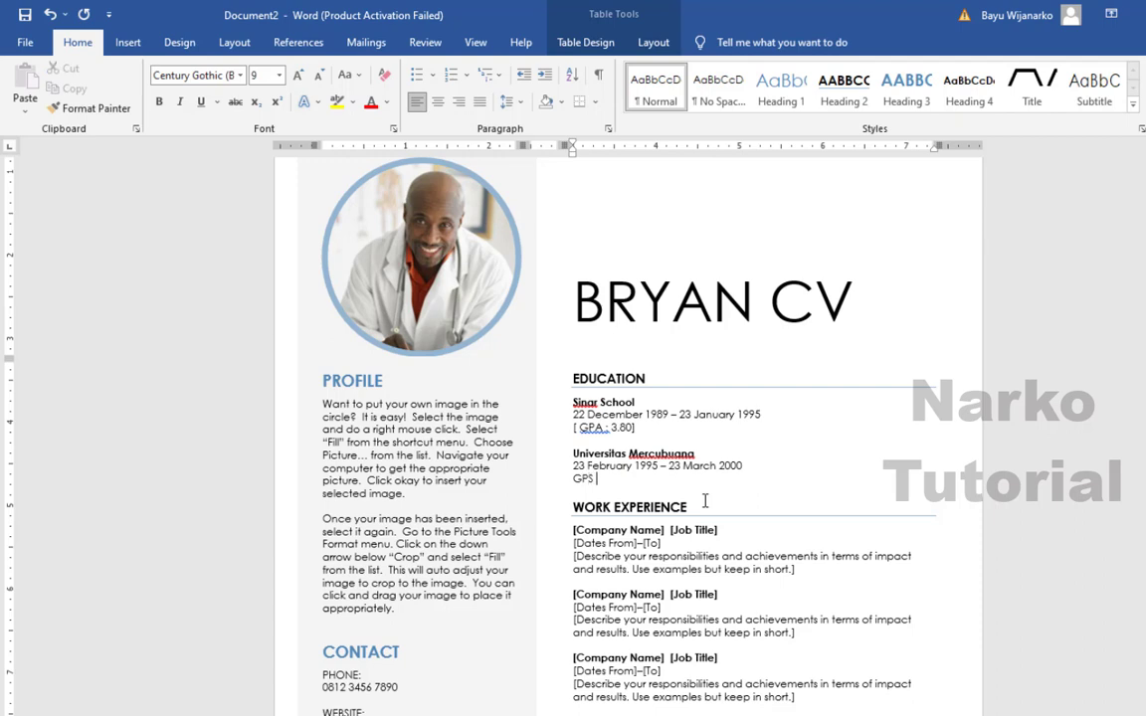
pyautogui.press('BackSpace')
pyautogui.press('BackSpace')
pyautogui.press('BackSpace')
pyautogui.press('BackSpace')
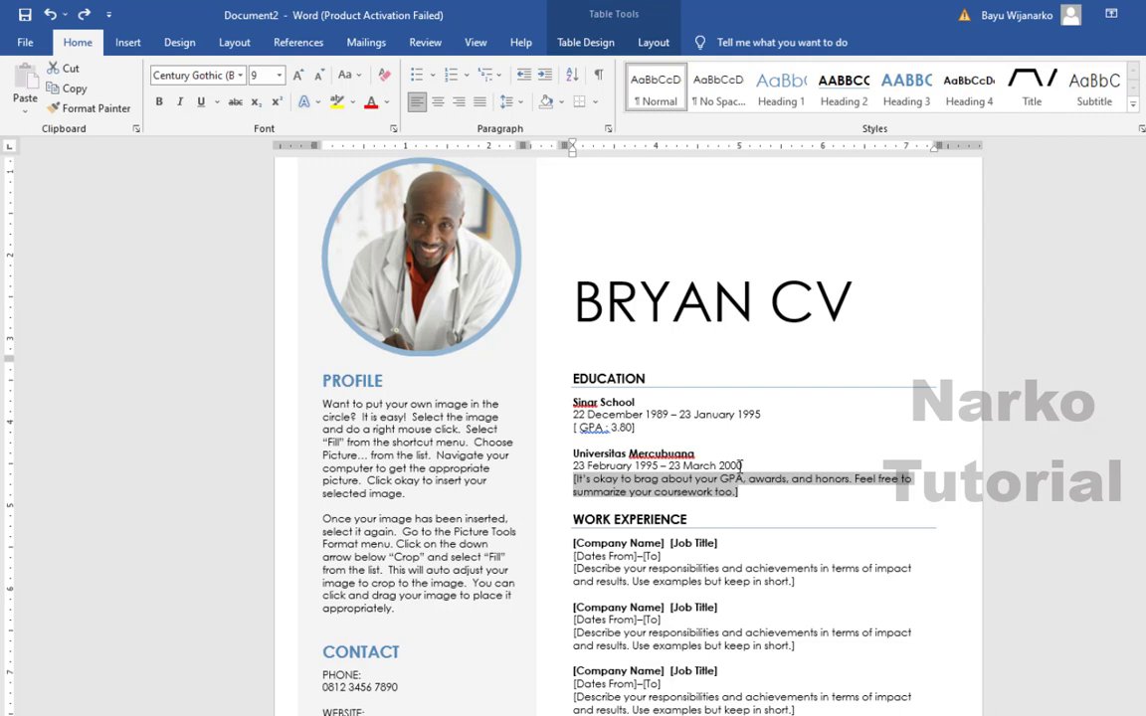
pyautogui.click(741, 465)
pyautogui.click(723, 479)
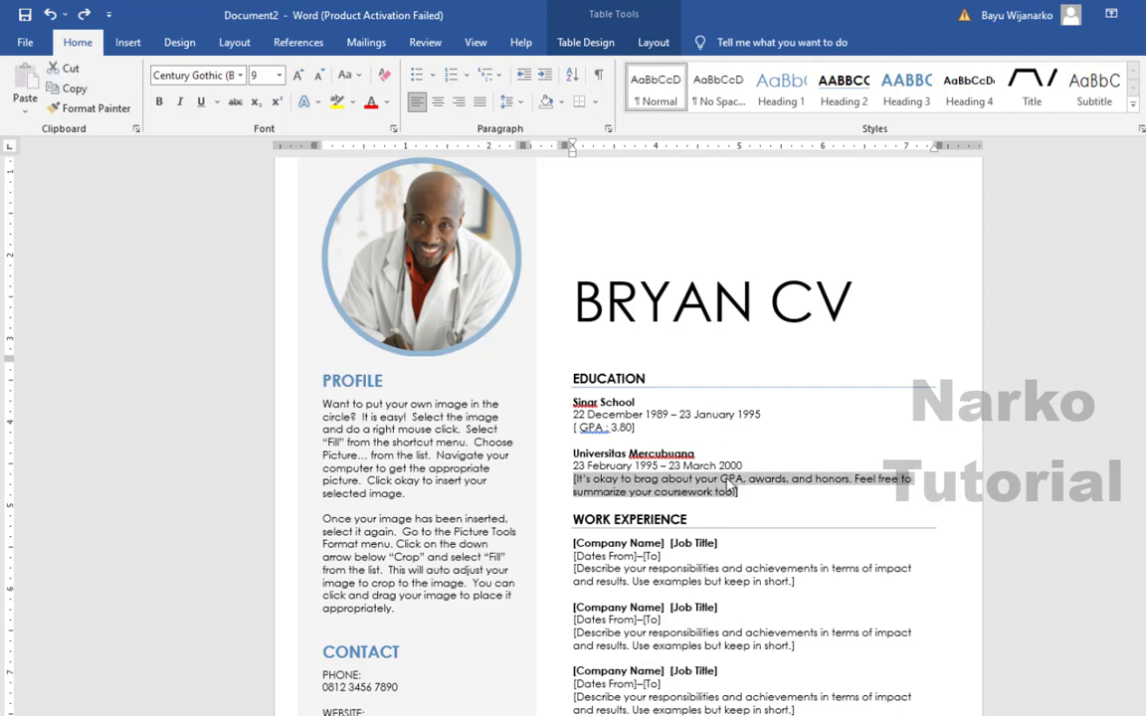
pyautogui.click(724, 480)
pyautogui.click(726, 482)
pyautogui.write('[GPA')
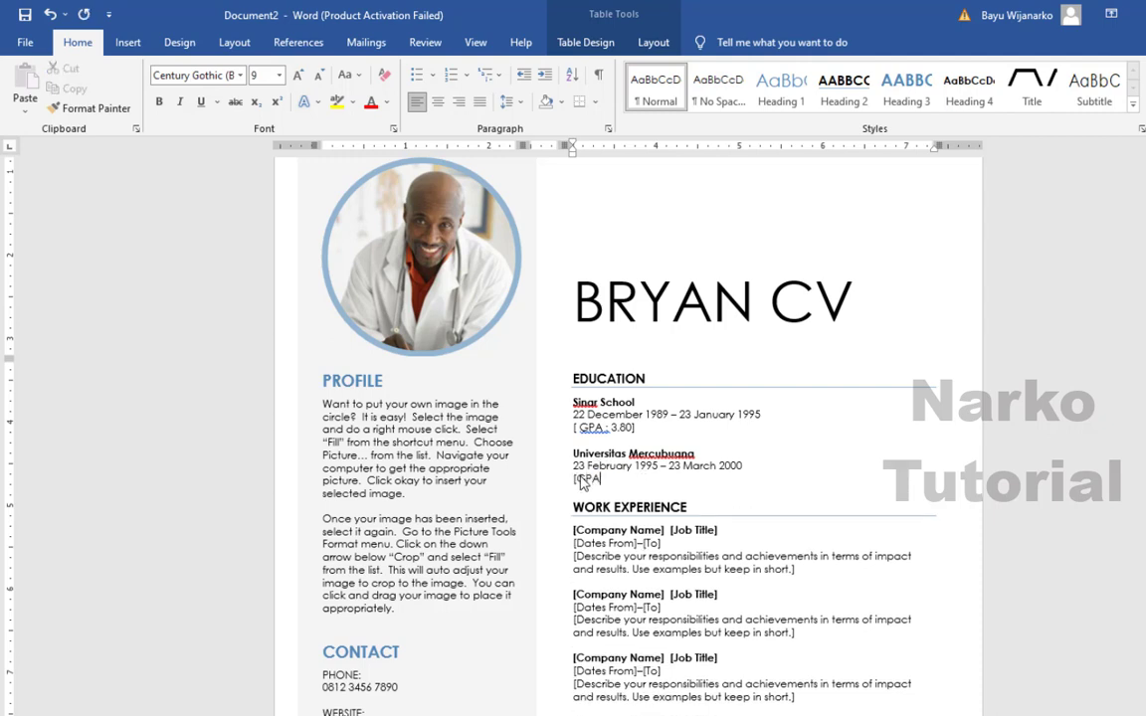
pyautogui.write(' : 4.00 ]')
# - Add 'Bachelor Degree In Marketing' at the start of the GPA line
pyautogui.scroll(-1, 664, 384)
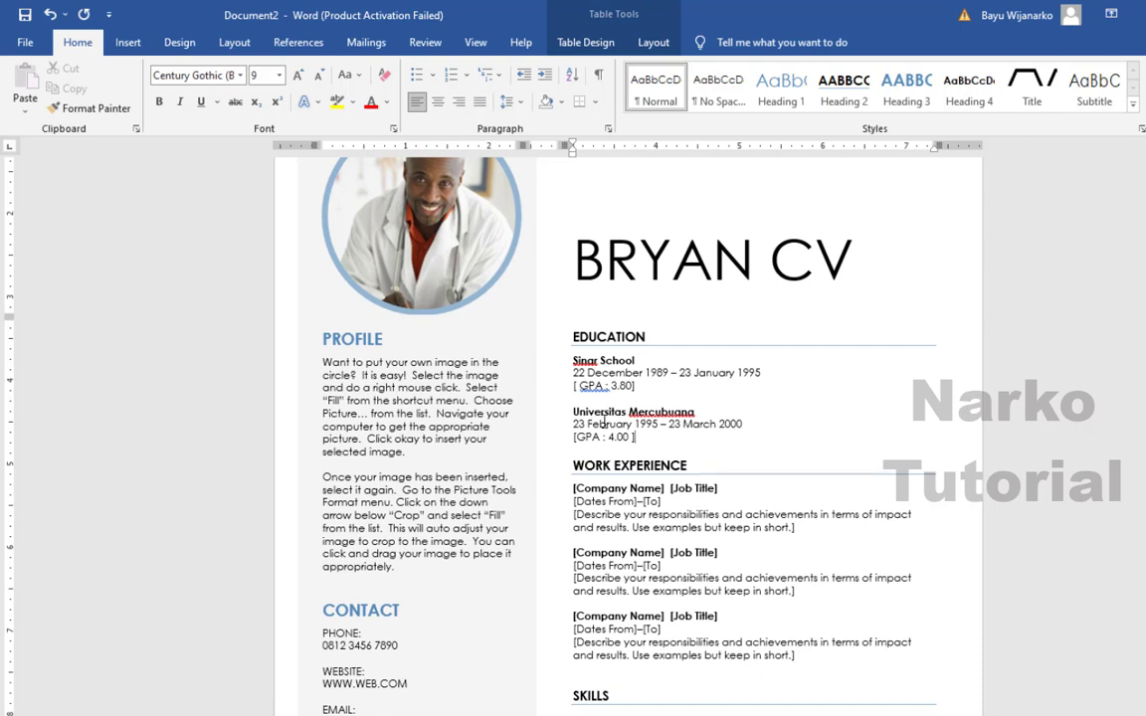
pyautogui.press('Down')
pyautogui.press('Down')
pyautogui.press('Down')
pyautogui.press('Down')
pyautogui.press('Left')
pyautogui.press('Left')
pyautogui.press('Left')
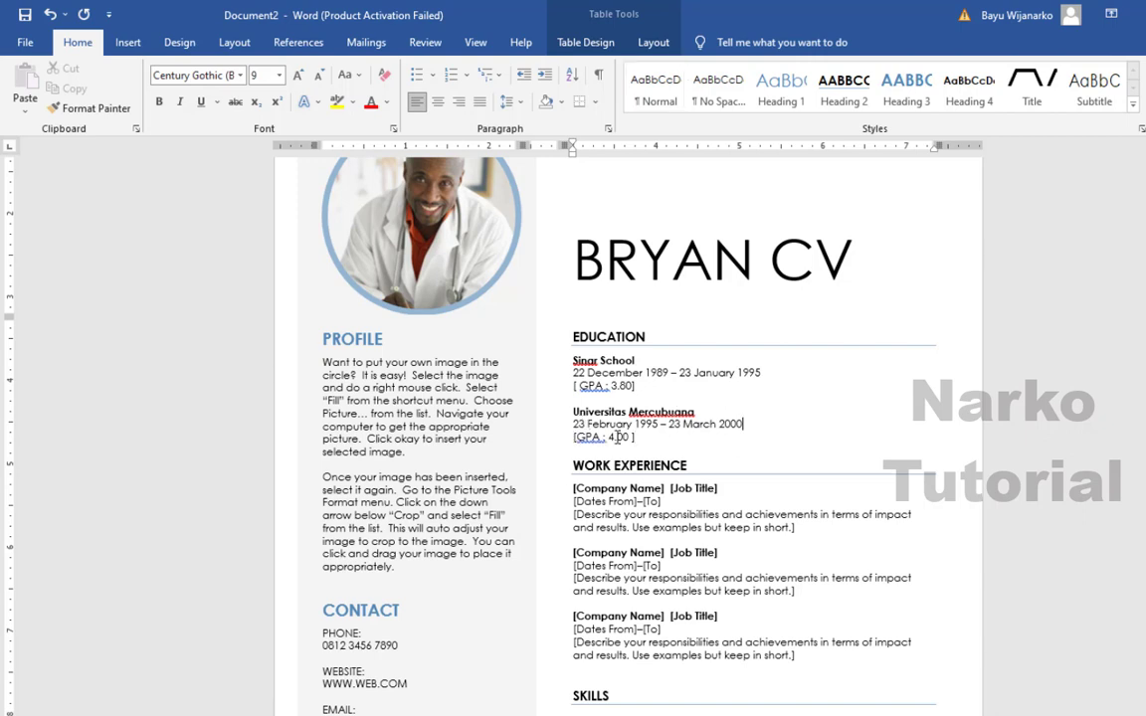
pyautogui.press('Right')
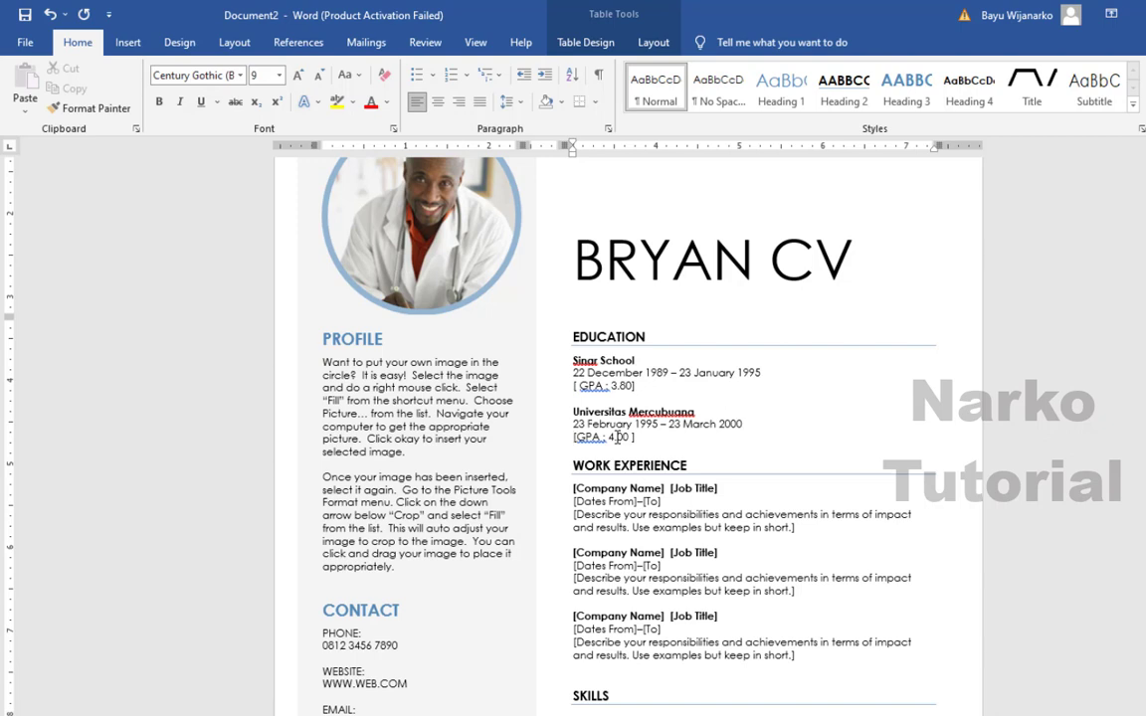
pyautogui.write('Bachelor')
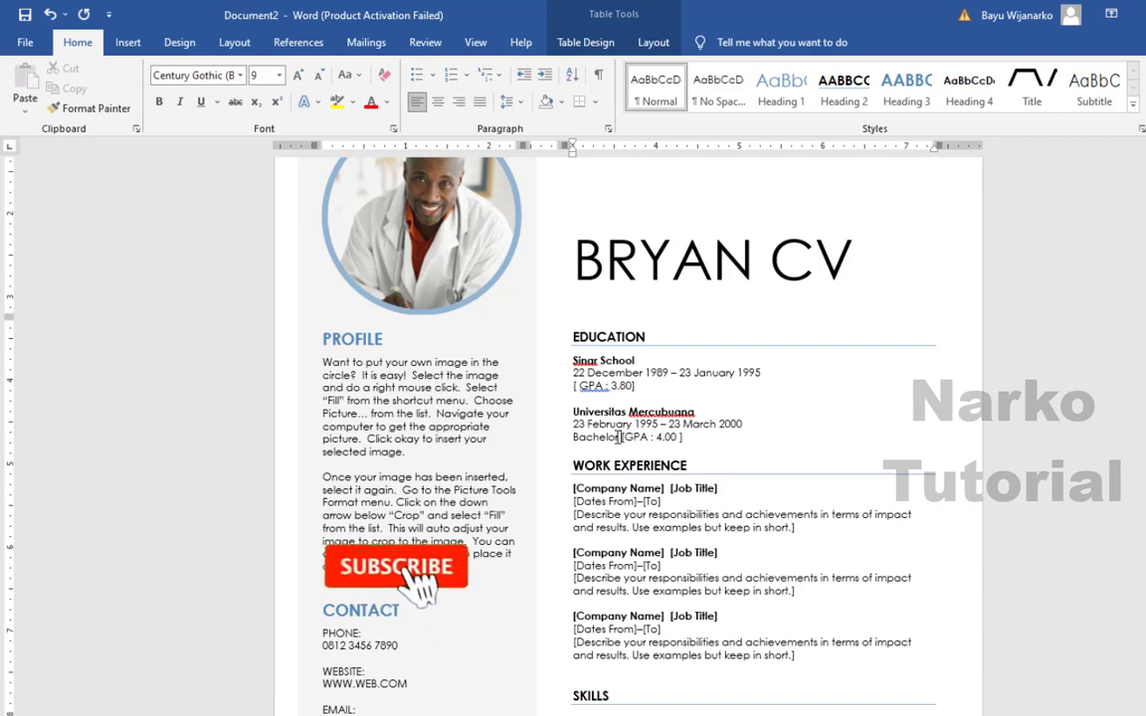
pyautogui.write(' Deg')
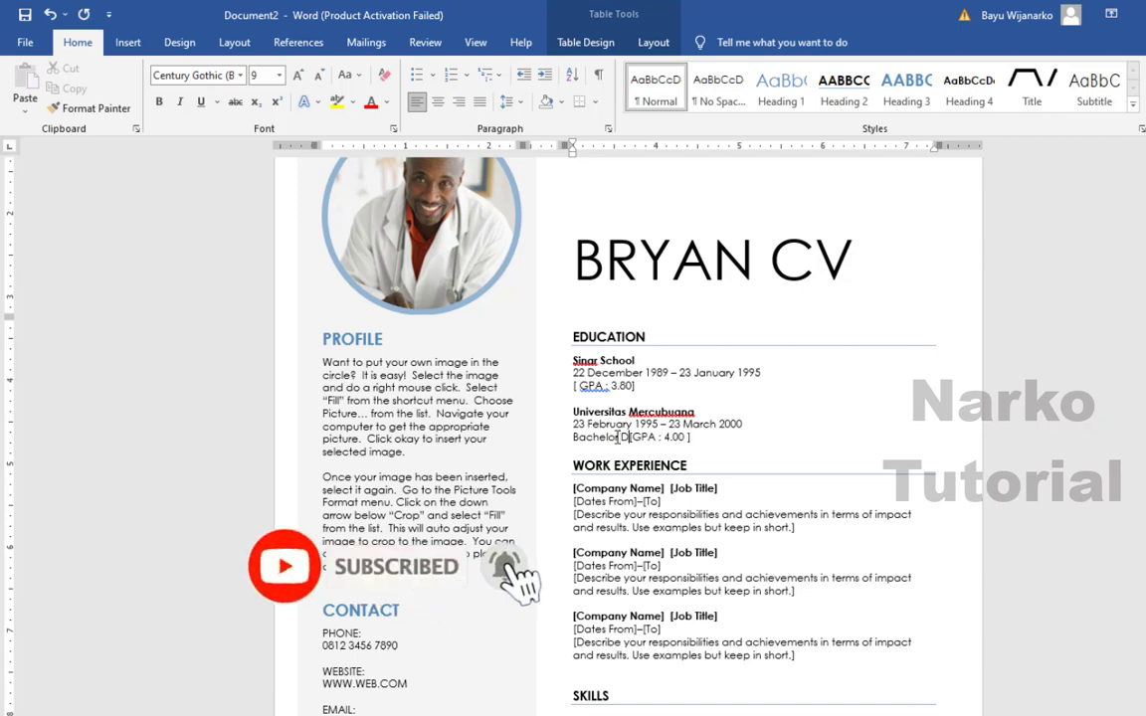
pyautogui.write('ree ')
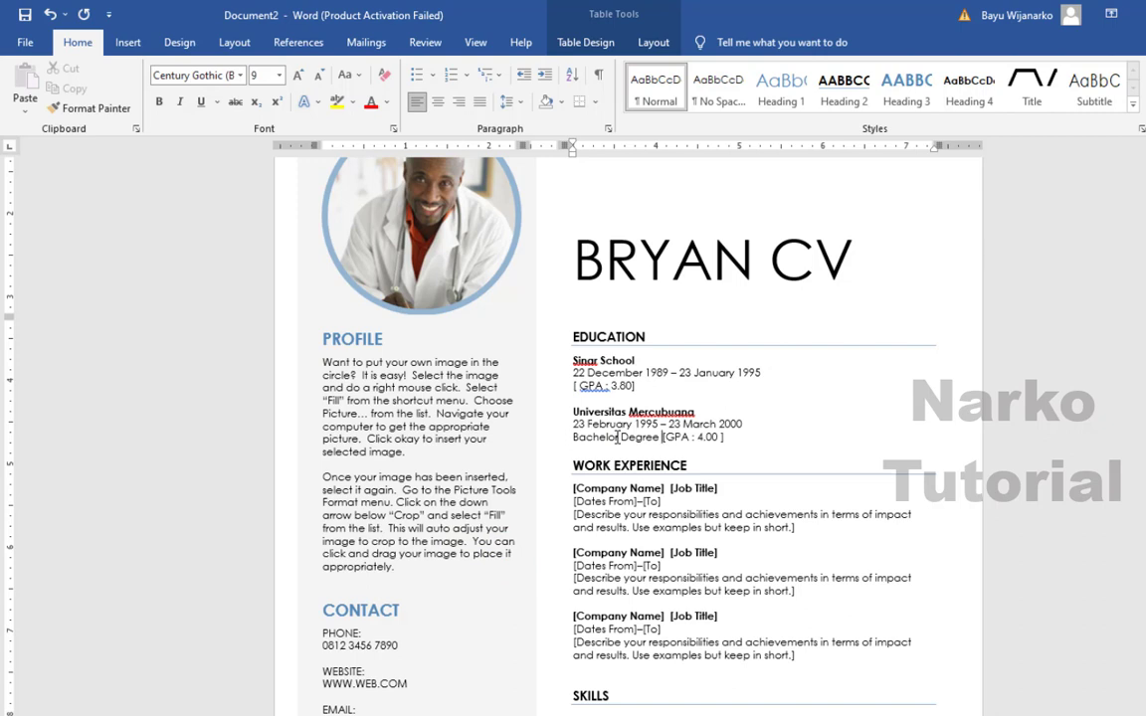
pyautogui.write(' In Ma')
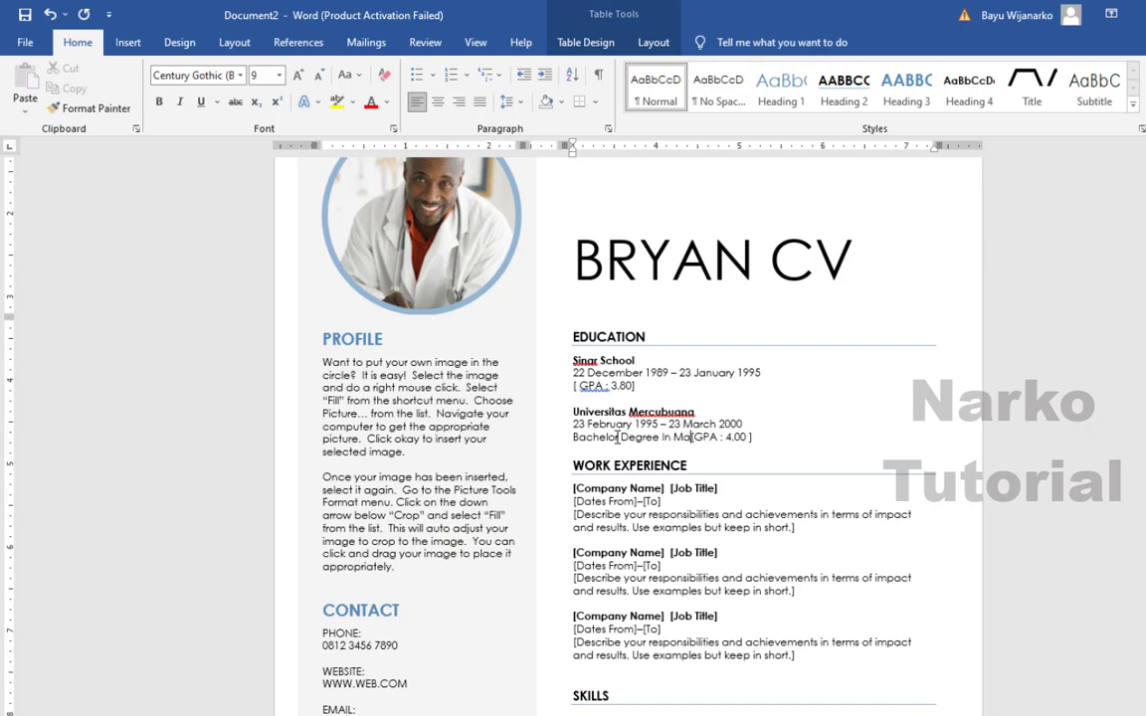
pyautogui.write('rketing')
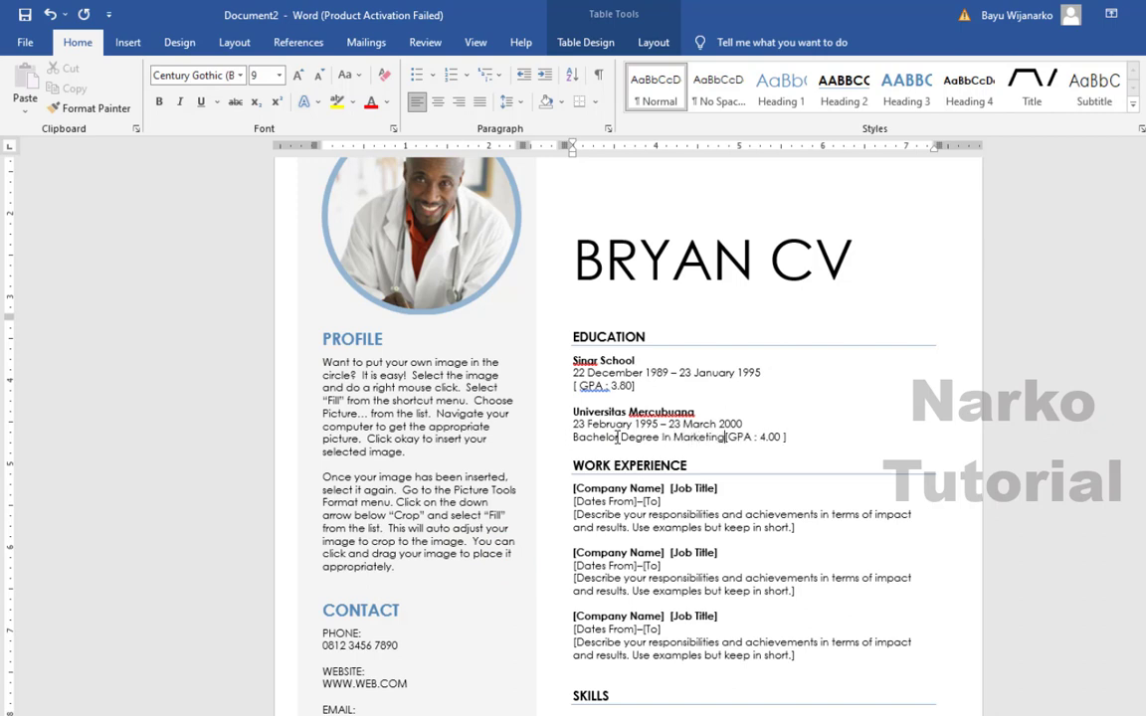
# - Enter PT ABC as the first job's company and Digital Marketing as its job title
pyautogui.scroll(-2, 618, 437)
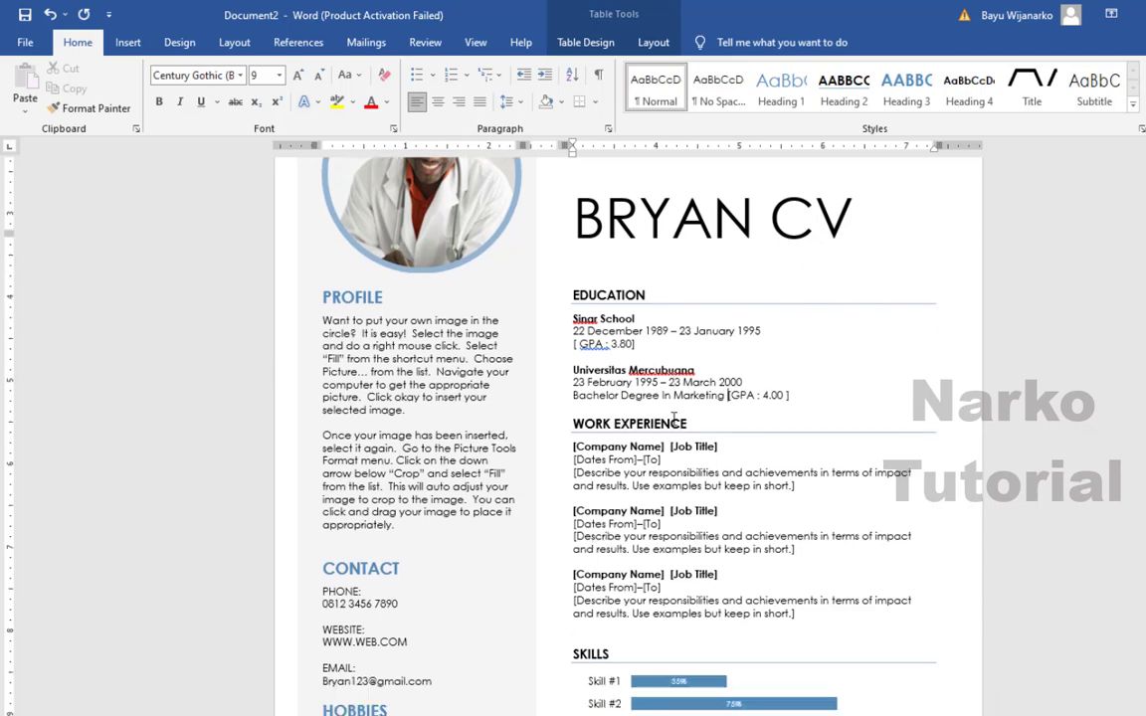
pyautogui.scroll(-2, 652, 361)
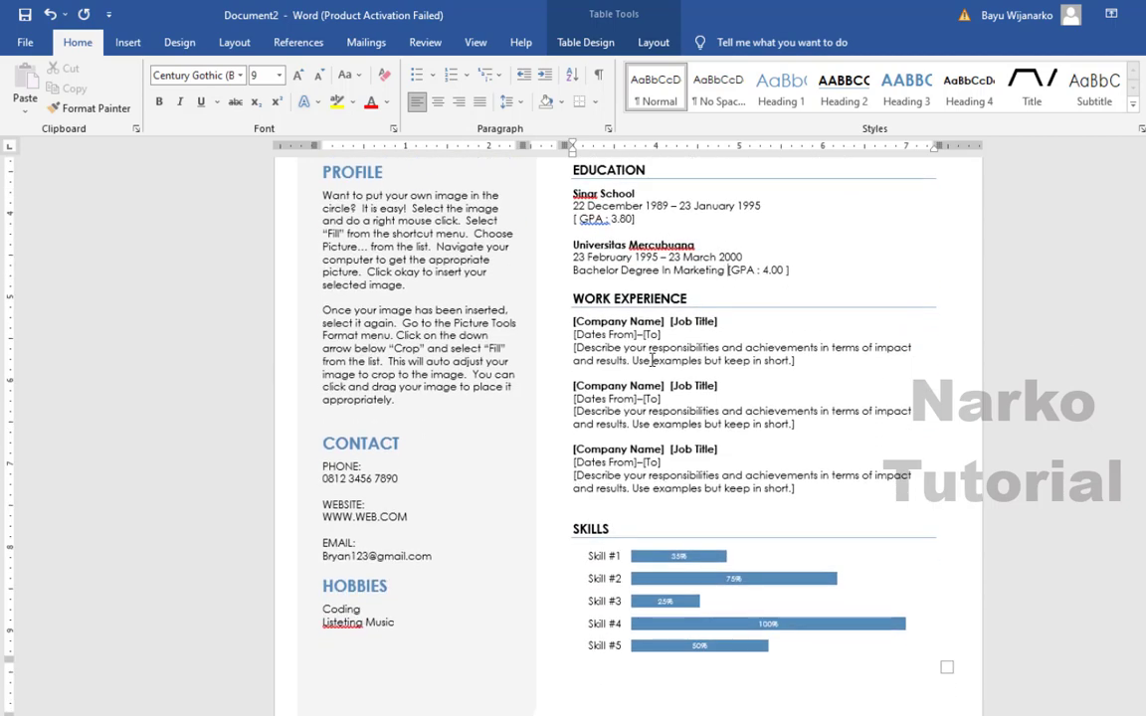
pyautogui.scroll(-1, 653, 361)
pyautogui.scroll(1, 652, 361)
pyautogui.scroll(1, 653, 362)
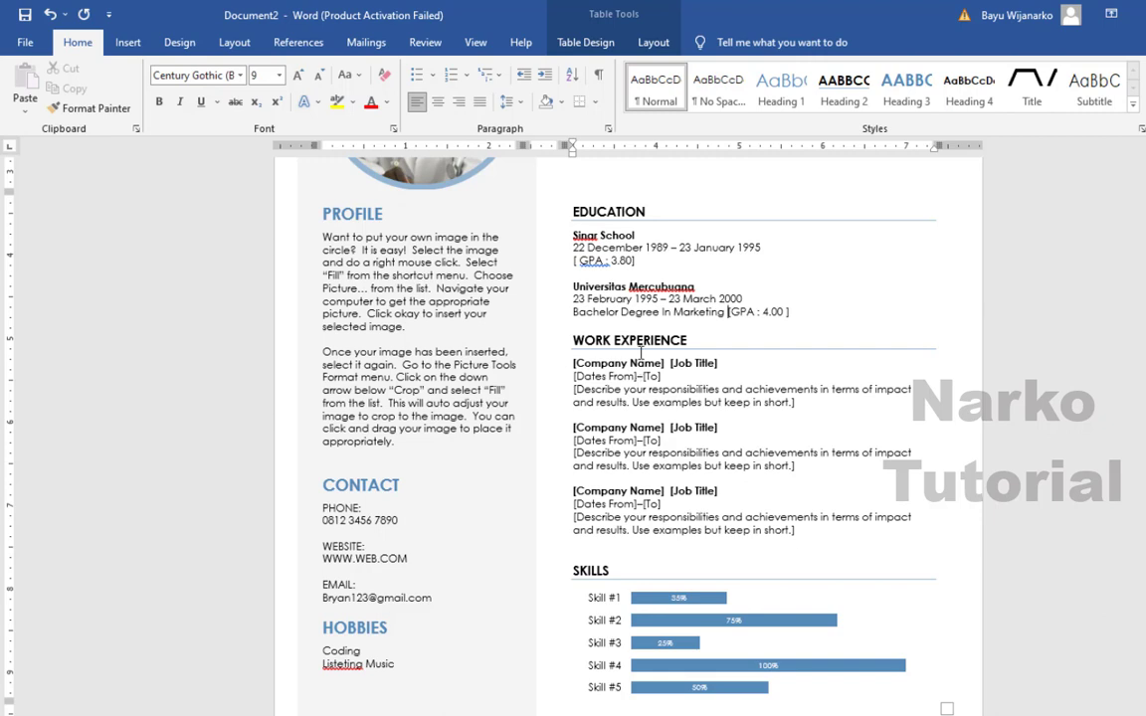
pyautogui.click(659, 364)
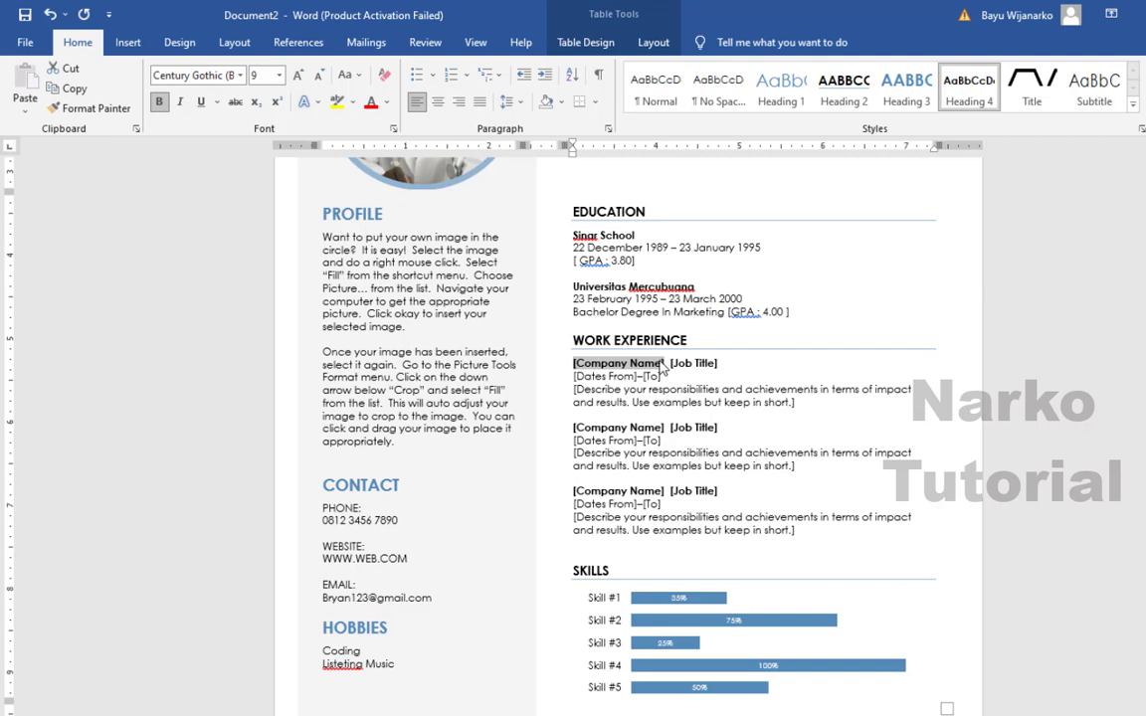
pyautogui.write('PT')
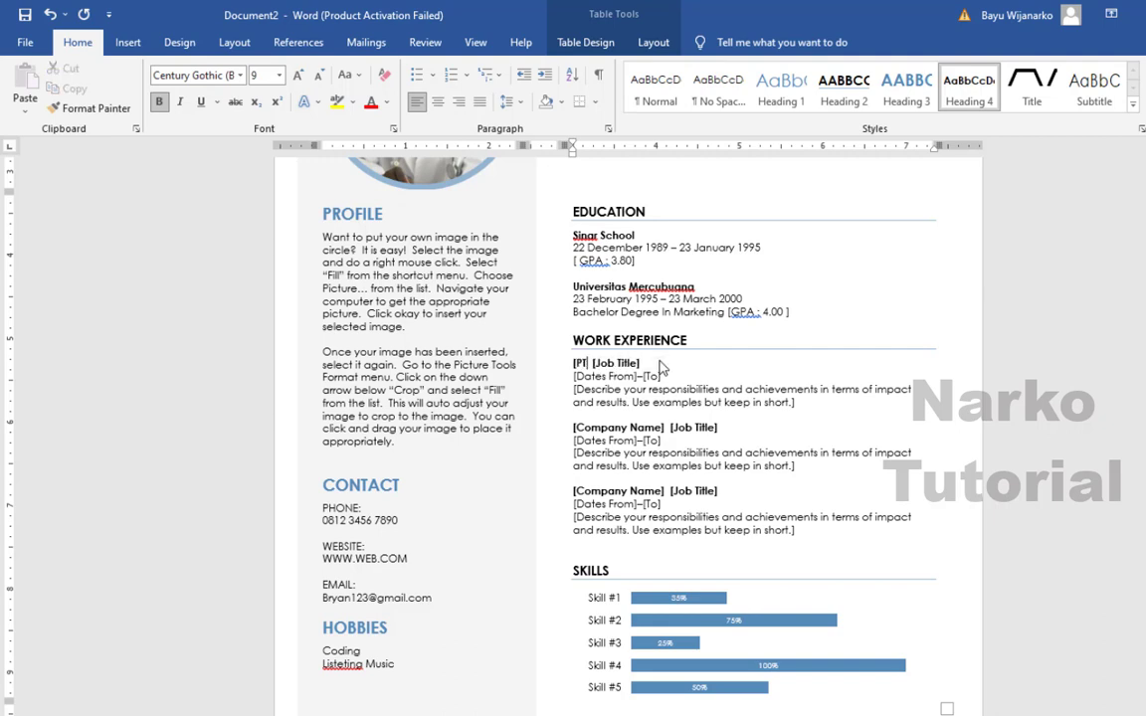
pyautogui.write(' ABC ]')
pyautogui.press('Right')
pyautogui.press('Right')
pyautogui.press('Right')
pyautogui.press('Right')
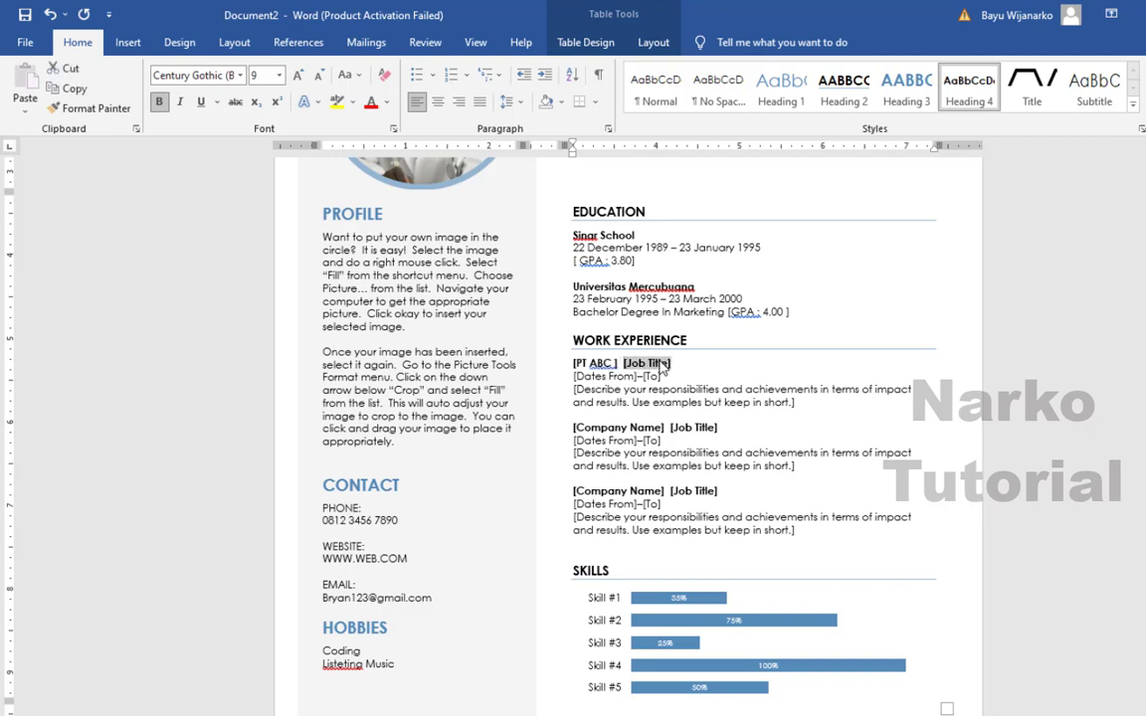
pyautogui.click(662, 366)
pyautogui.write('Digi')
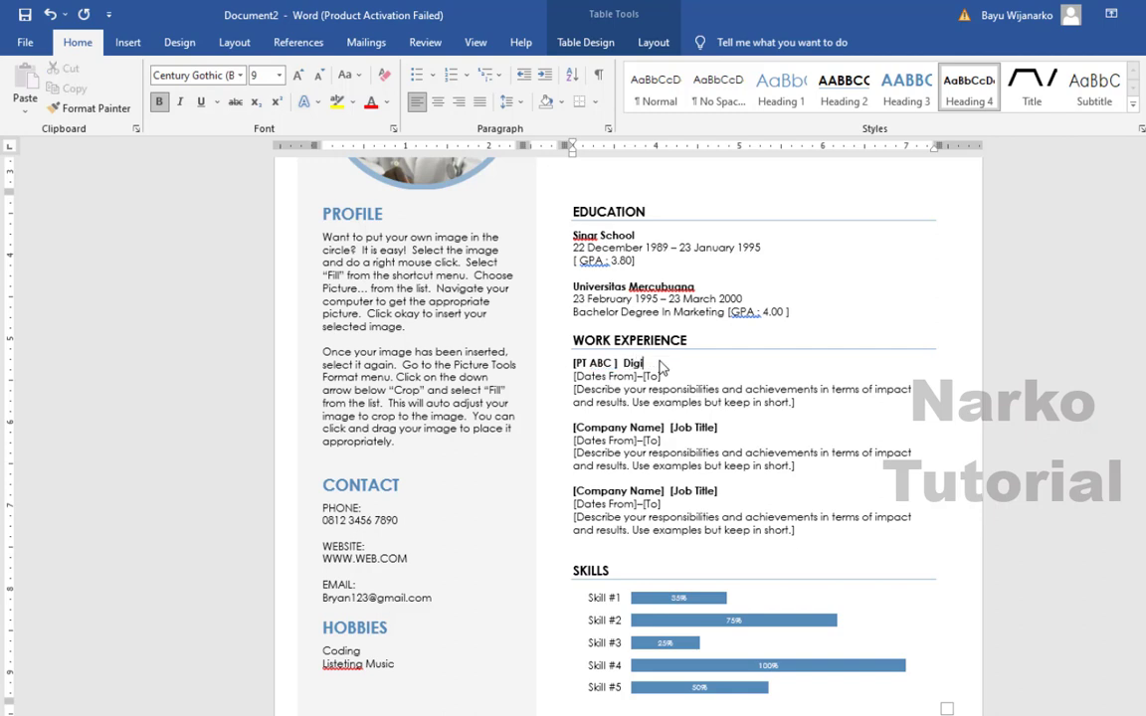
pyautogui.write('tal Marketing')
# - Set the first job's dates to March 2001 – March 2003
pyautogui.click(601, 377)
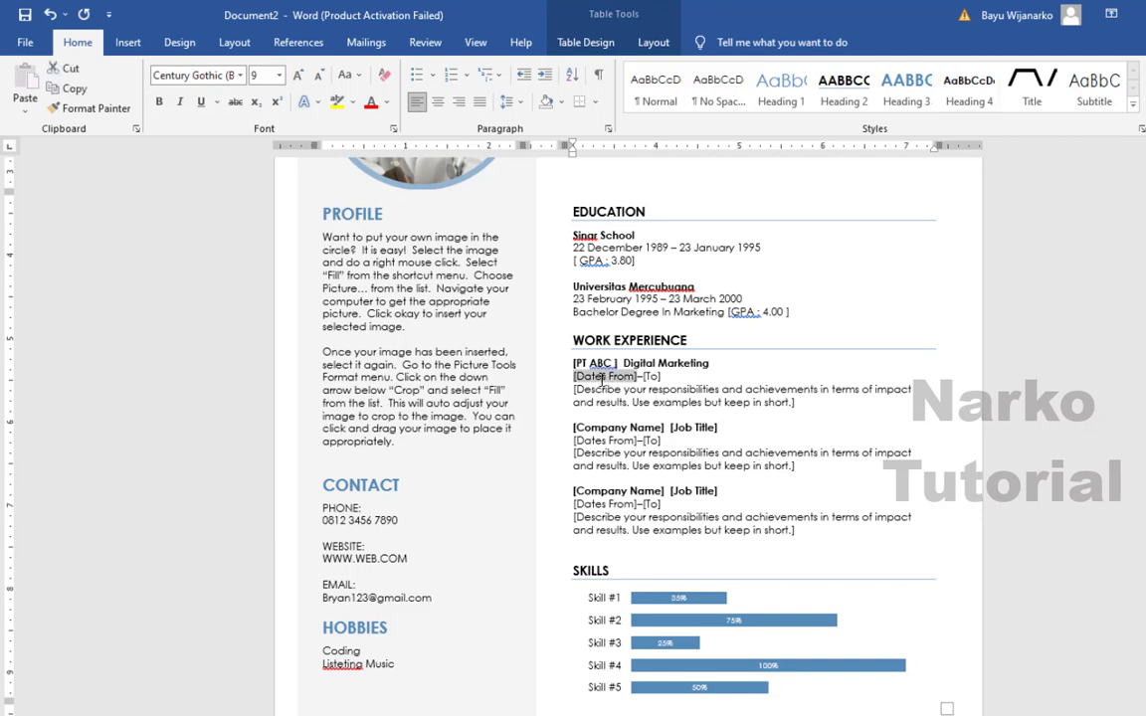
pyautogui.write('March')
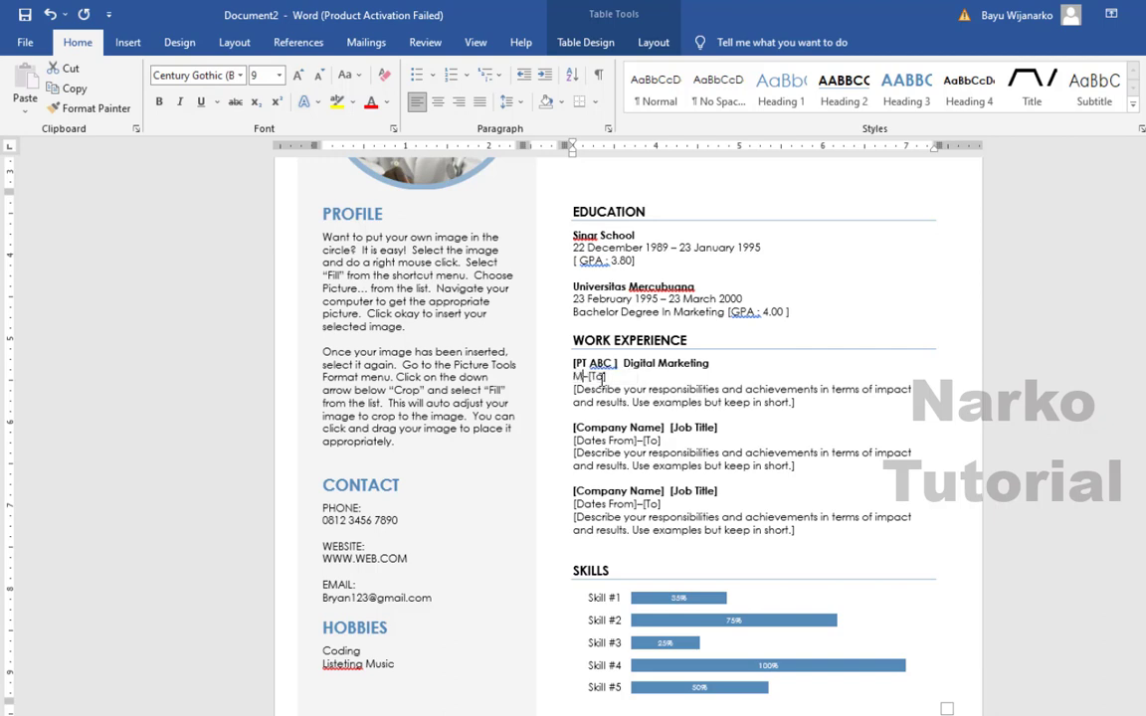
pyautogui.write('2001')
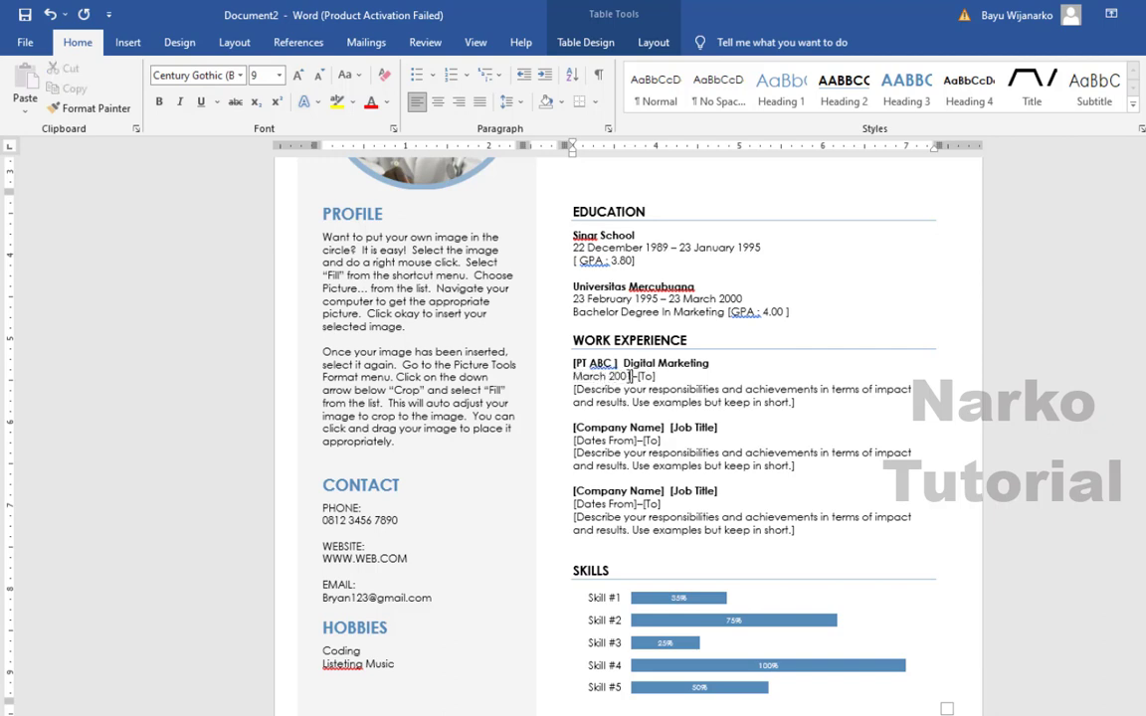
pyautogui.click(646, 377)
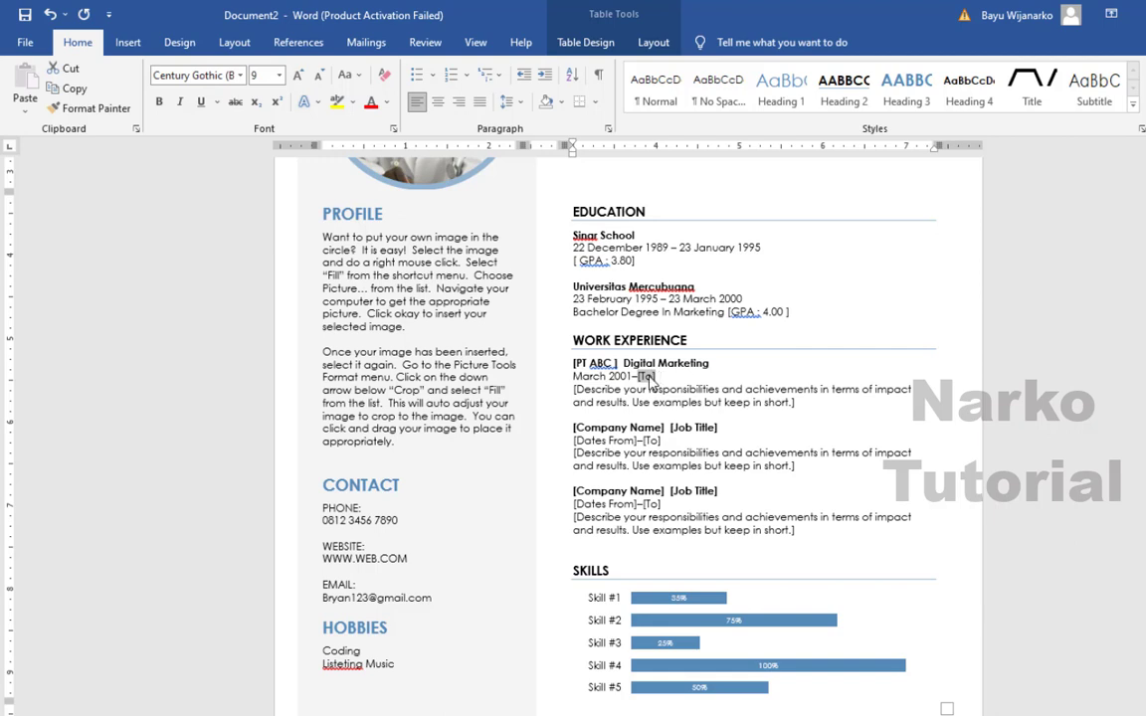
pyautogui.write('March')
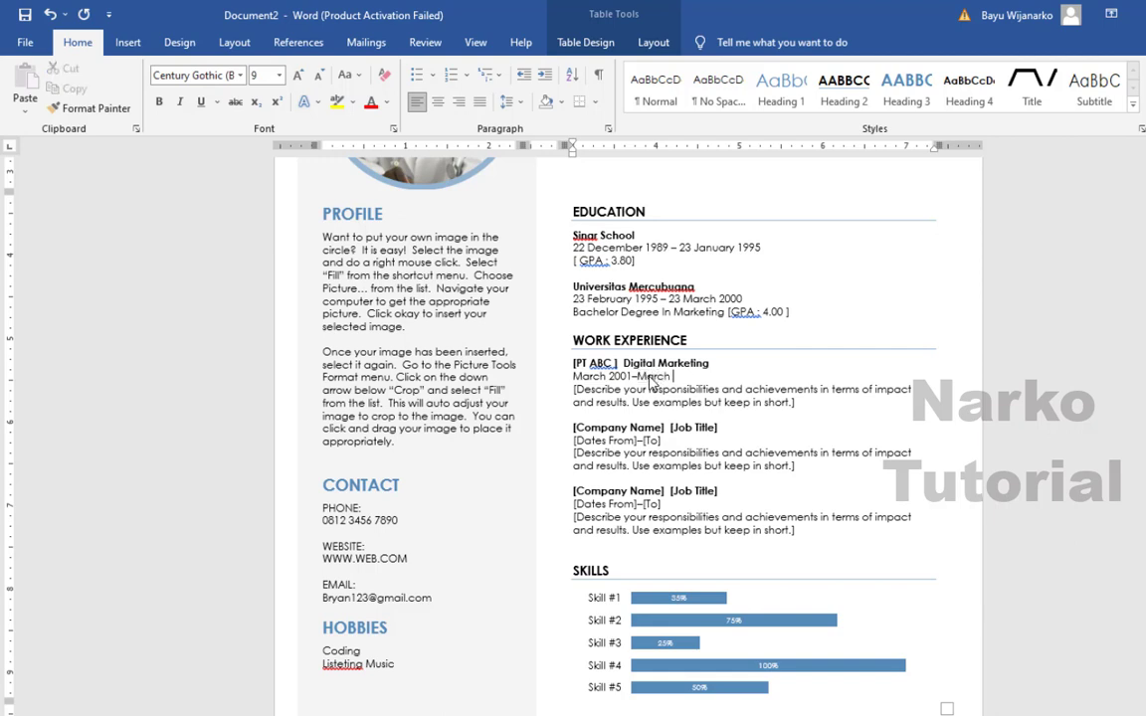
pyautogui.write(' 2003')
# - Enter the duty line 'Setting Update social media, FB, IG, etc' for the first job
pyautogui.click(578, 390)
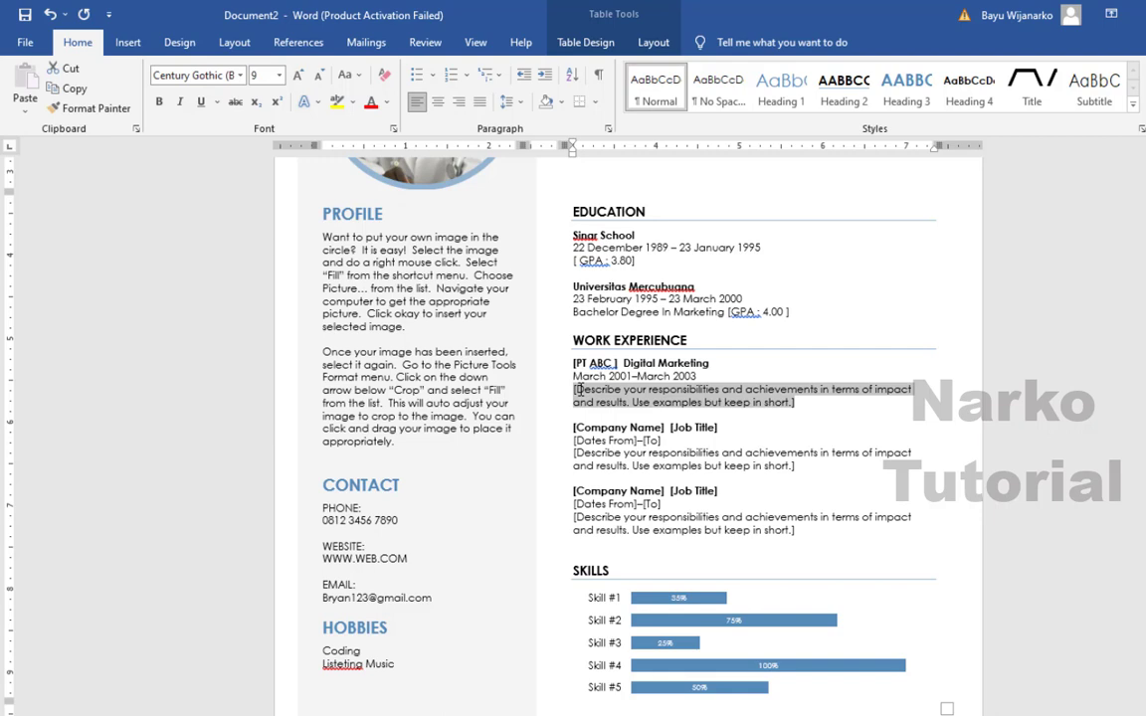
pyautogui.write('Se')
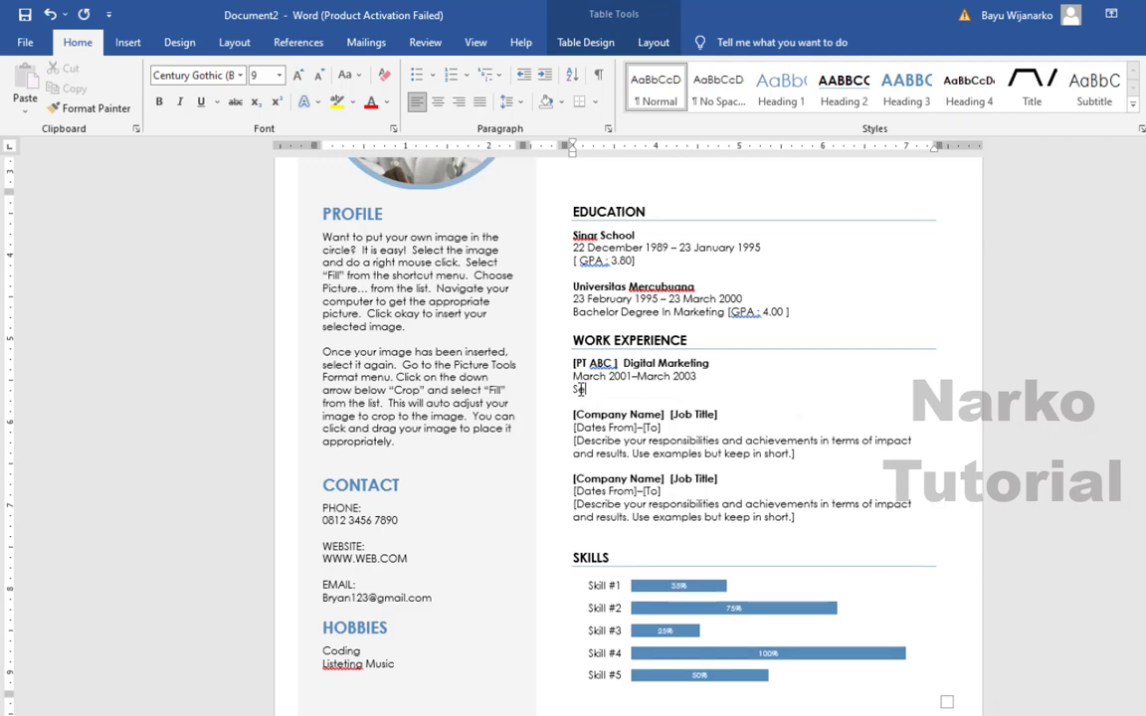
pyautogui.write('tting Updatre')
pyautogui.press('BackSpace')
pyautogui.press('BackSpace')
pyautogui.write('e (oc')
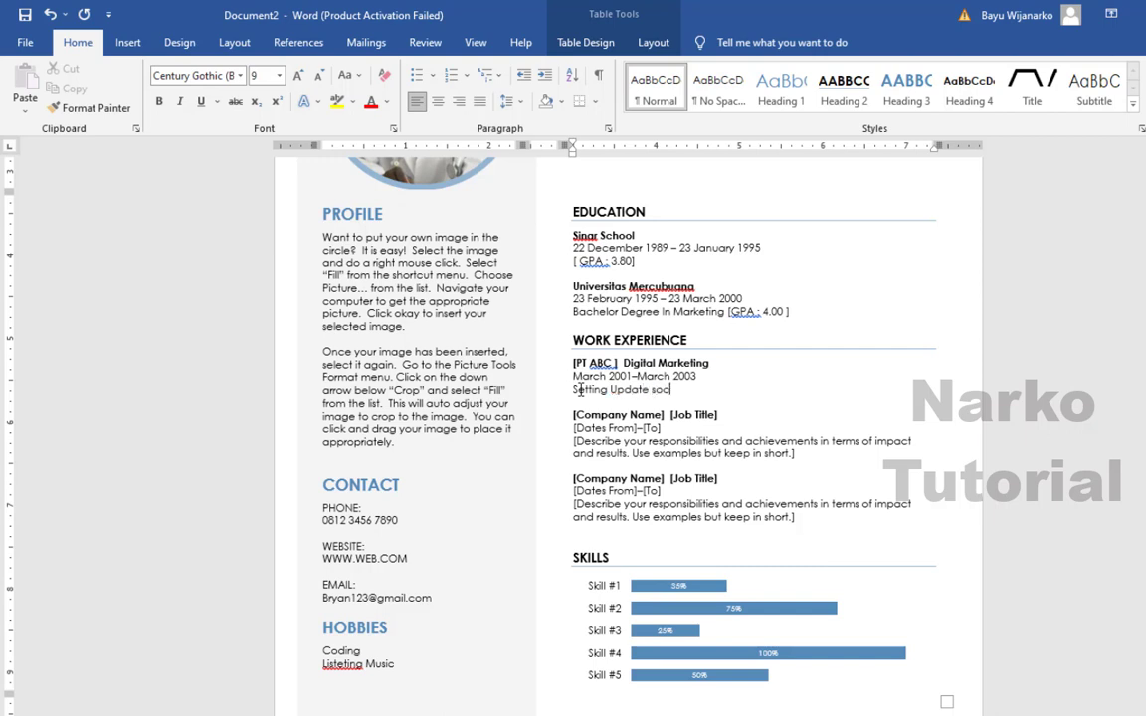
pyautogui.write('ial media, FB, IG, etc')
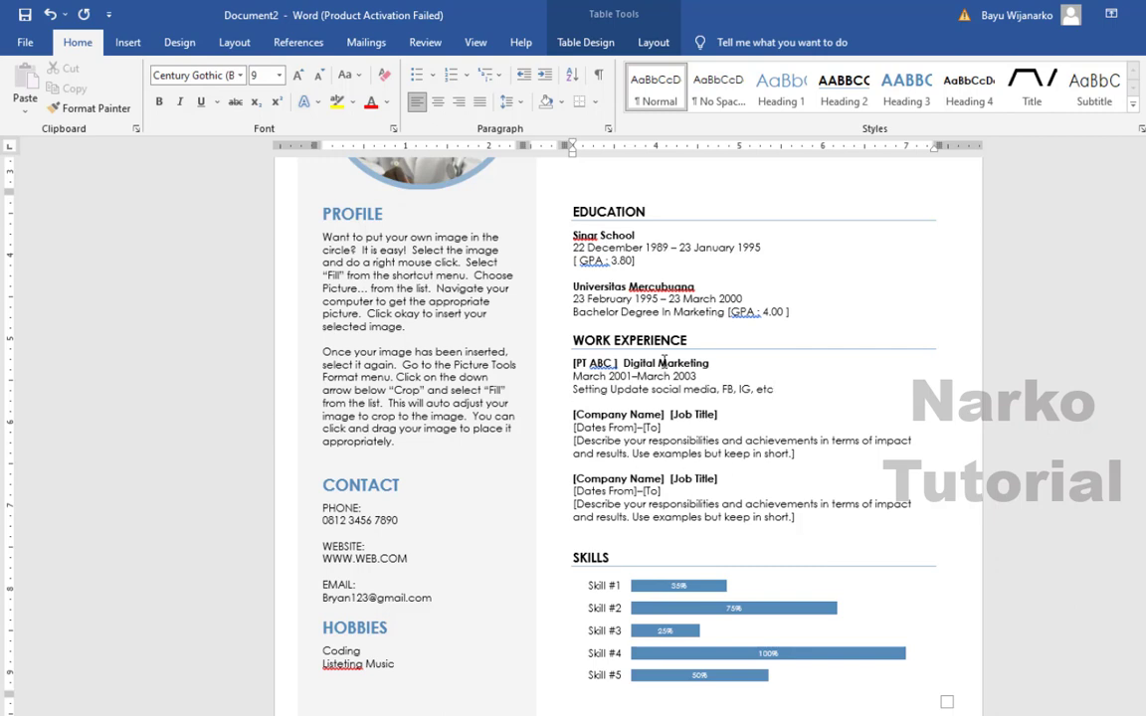
pyautogui.scroll(-1, 664, 362)
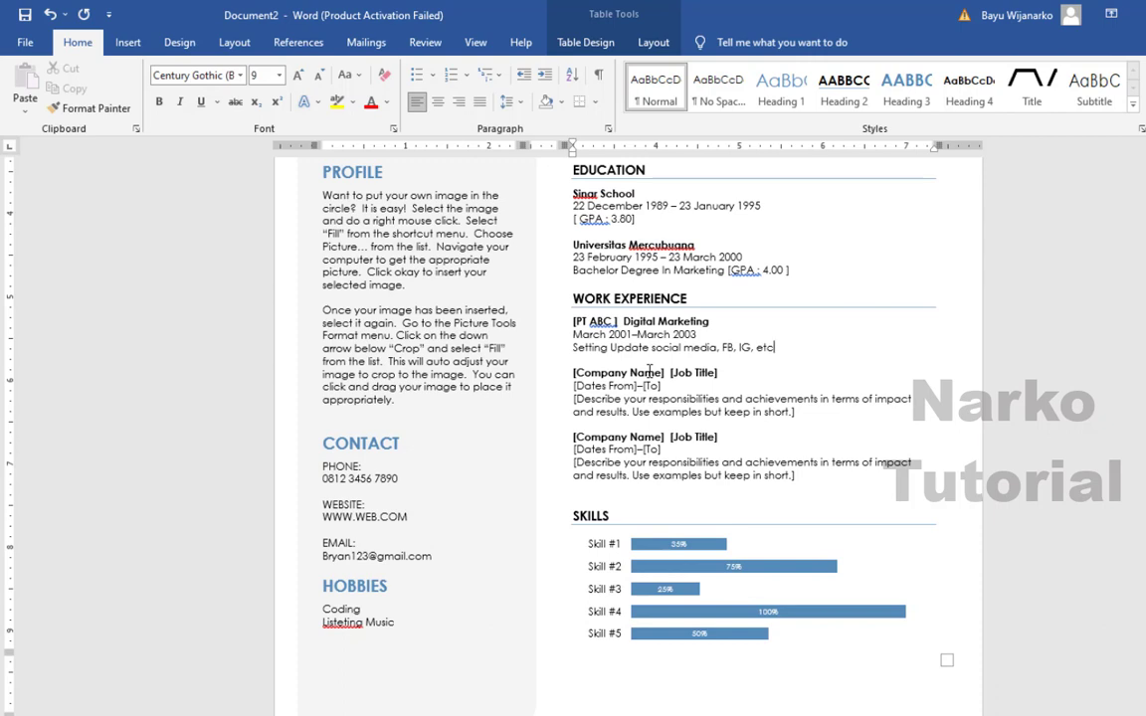
pyautogui.click(649, 370)
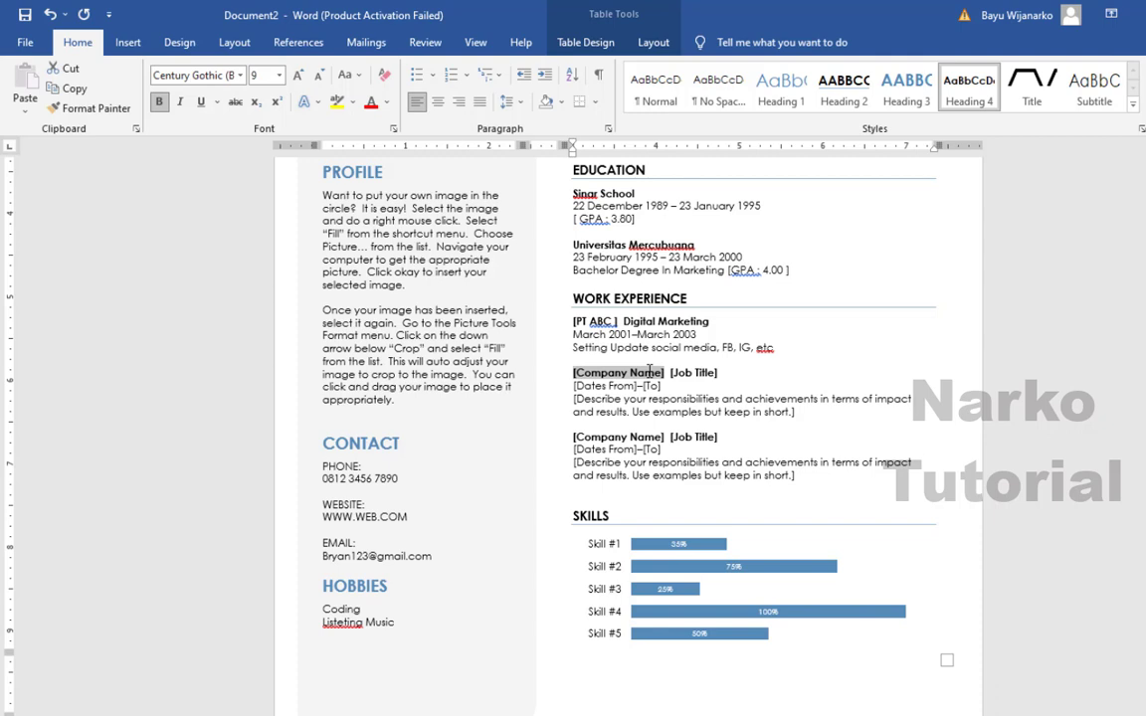
# - Enter 'Freelancer' as the second work entry's company and 'Content Writer' as its job title
pyautogui.write('C')
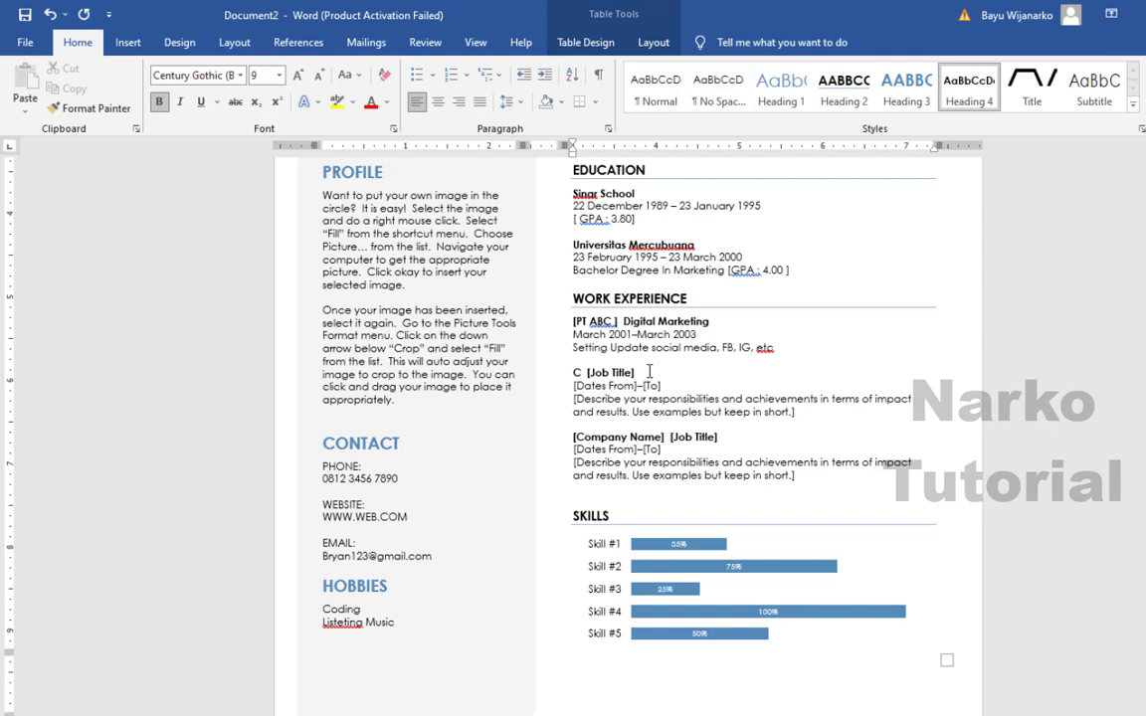
pyautogui.press('BackSpace')
pyautogui.write('[')
pyautogui.write(' Conf')
pyautogui.write('ent Wr')
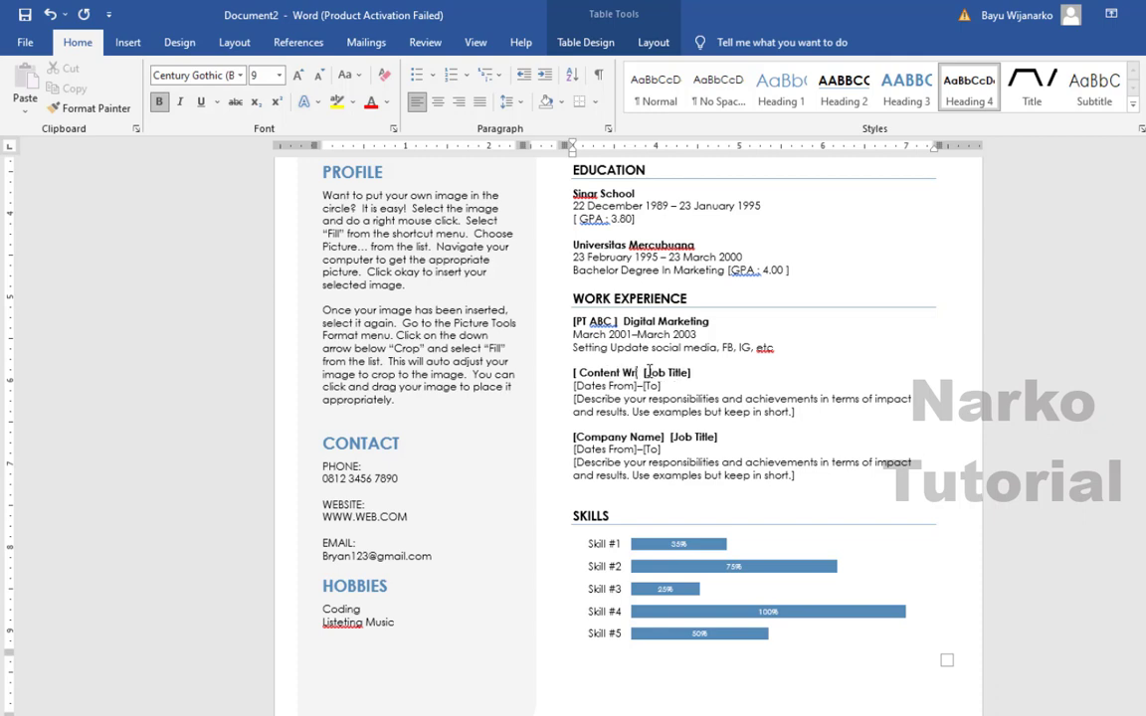
pyautogui.write('iter]')
pyautogui.moveTo(653, 372); pyautogui.dragTo(588, 370)
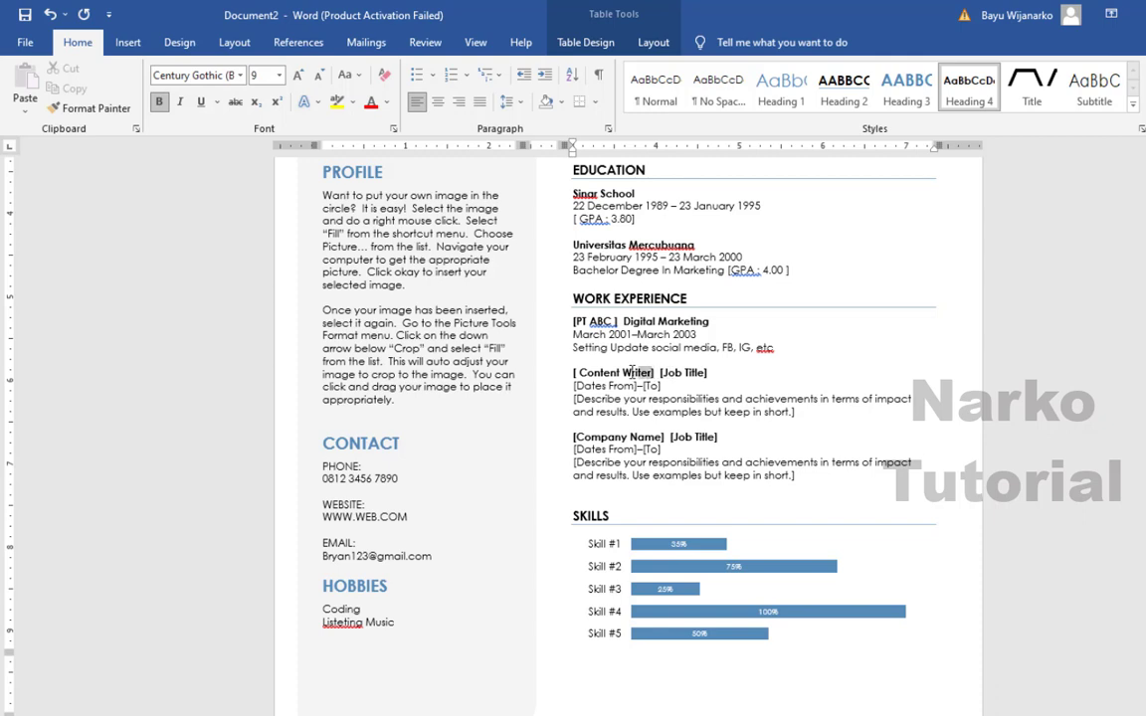
pyautogui.write('Free')
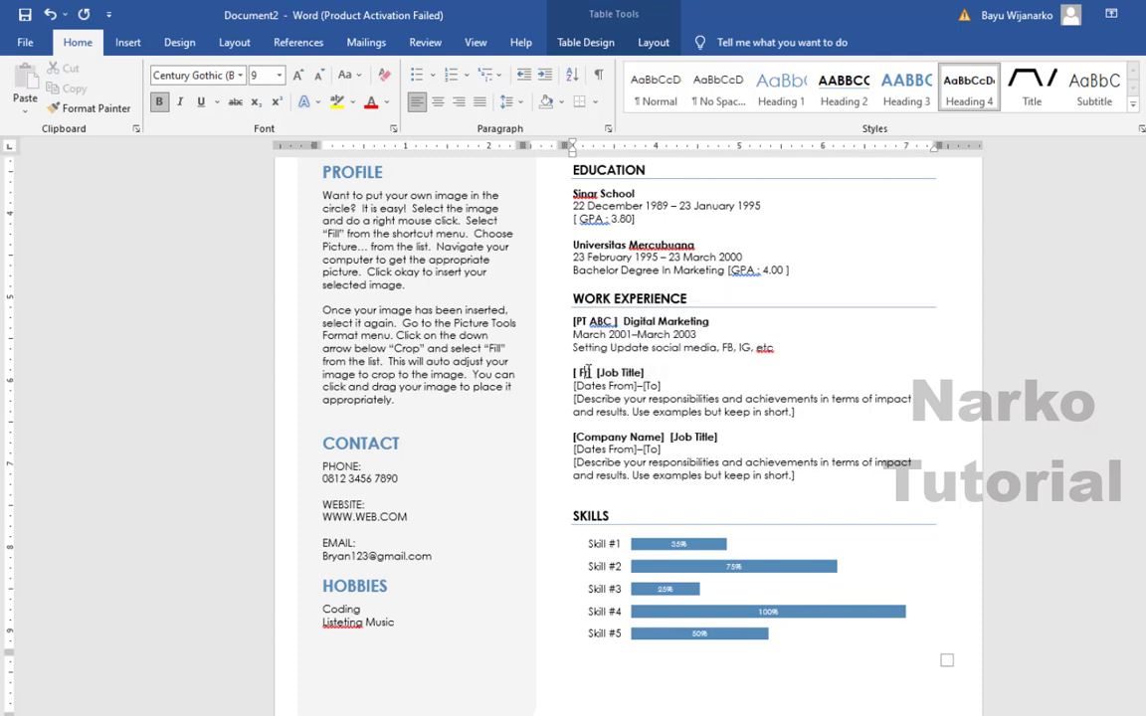
pyautogui.write('lancer')
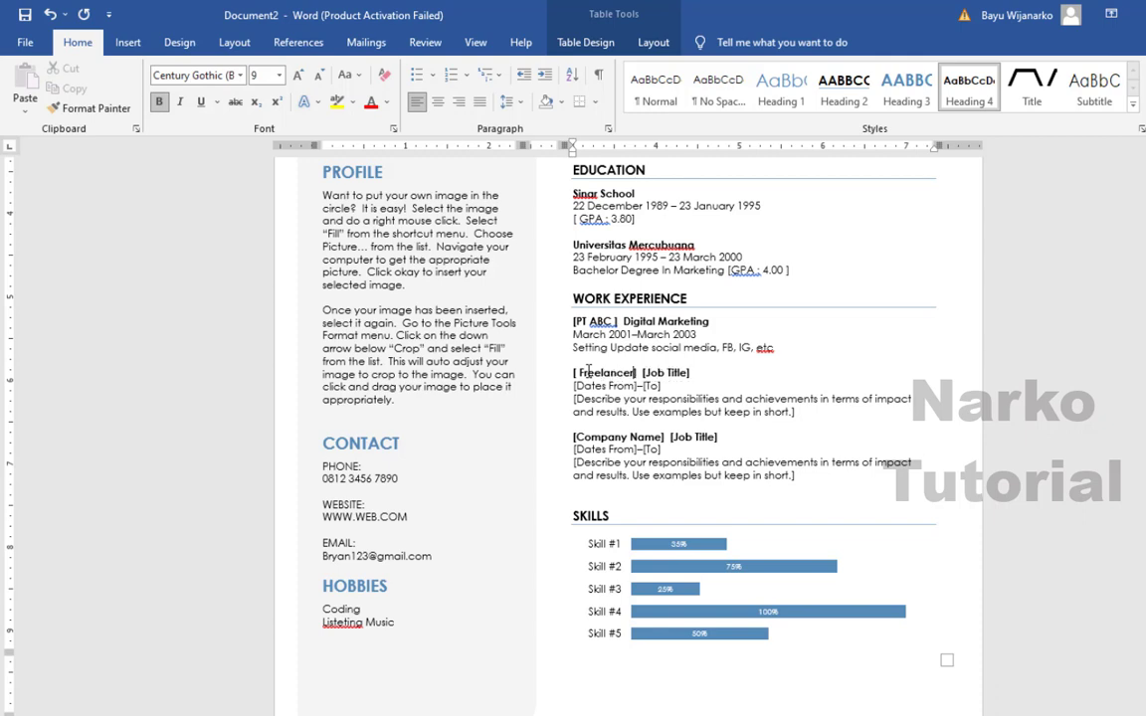
pyautogui.click(654, 372)
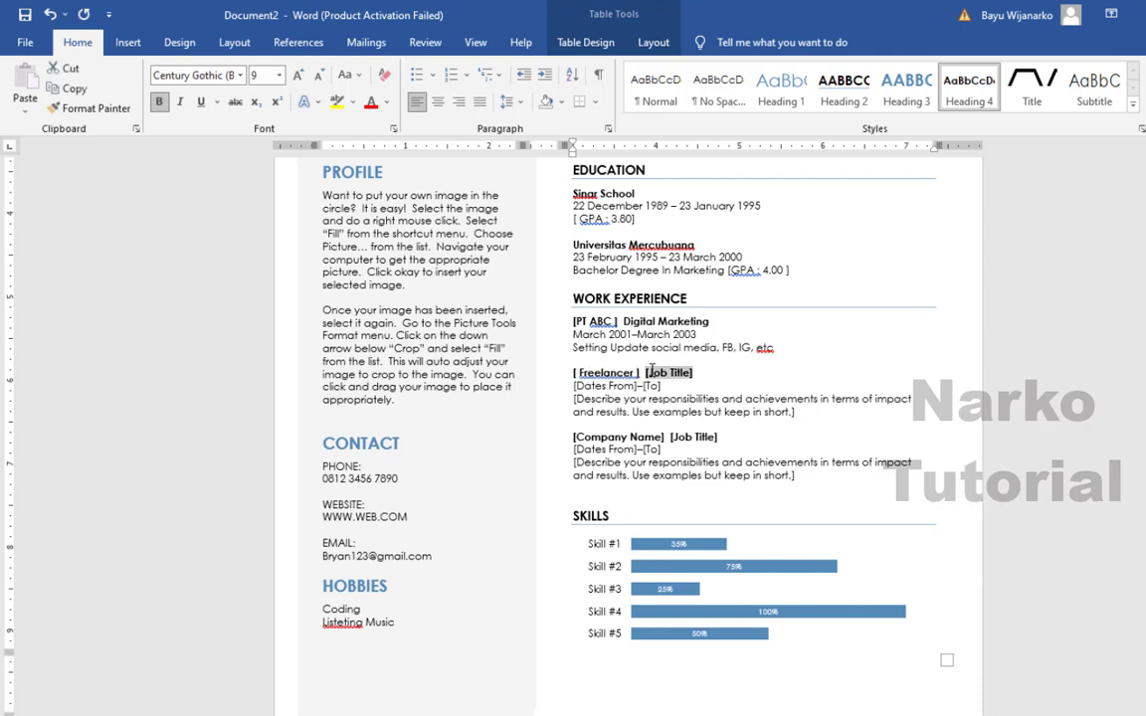
pyautogui.write('C')
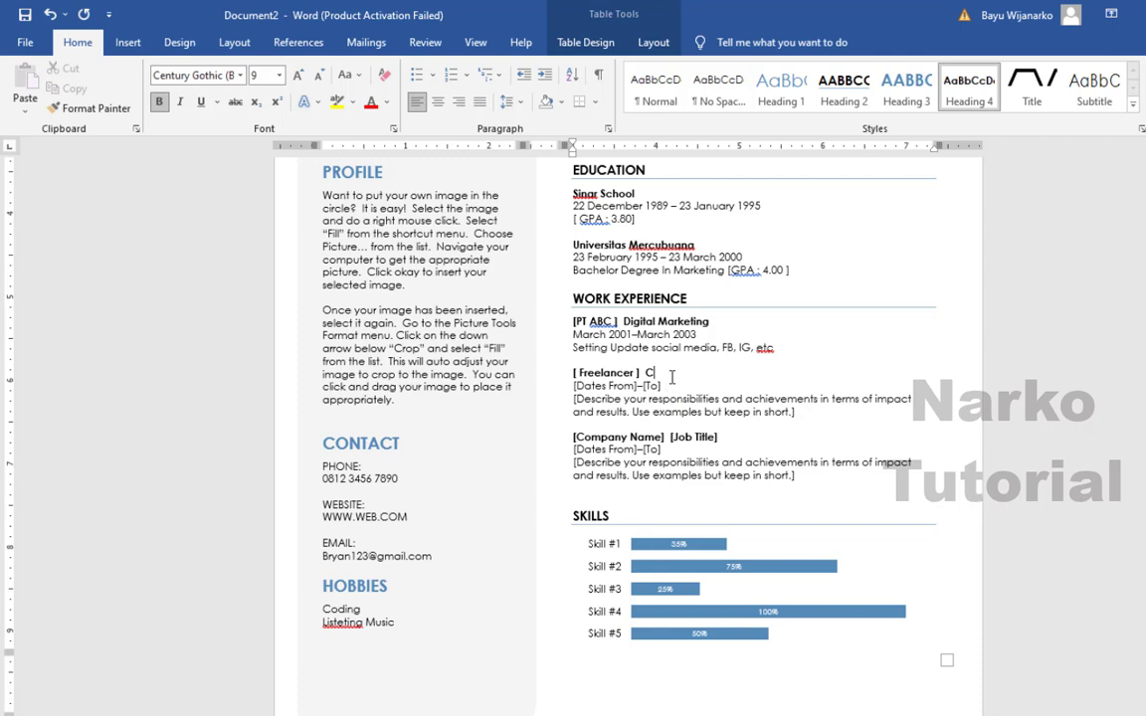
pyautogui.write('ontent Writer')
# - Delete the third work entry's placeholder lines and the empty lines above SKILLS
pyautogui.click(636, 466)
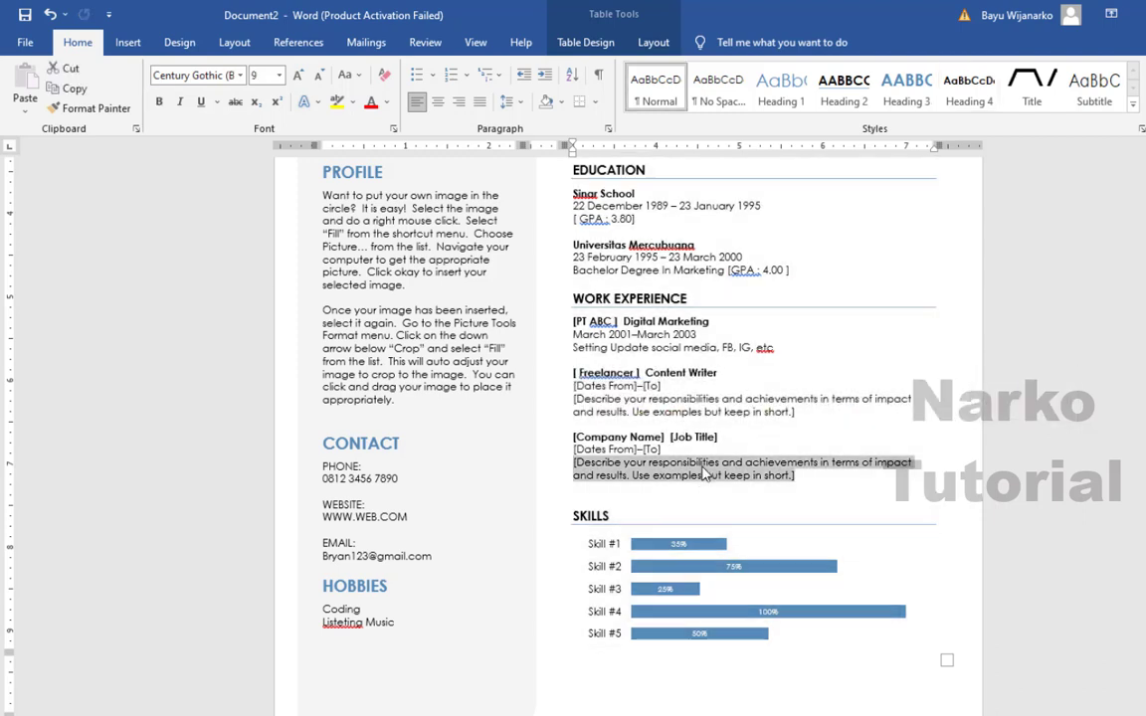
pyautogui.press('BackSpace')
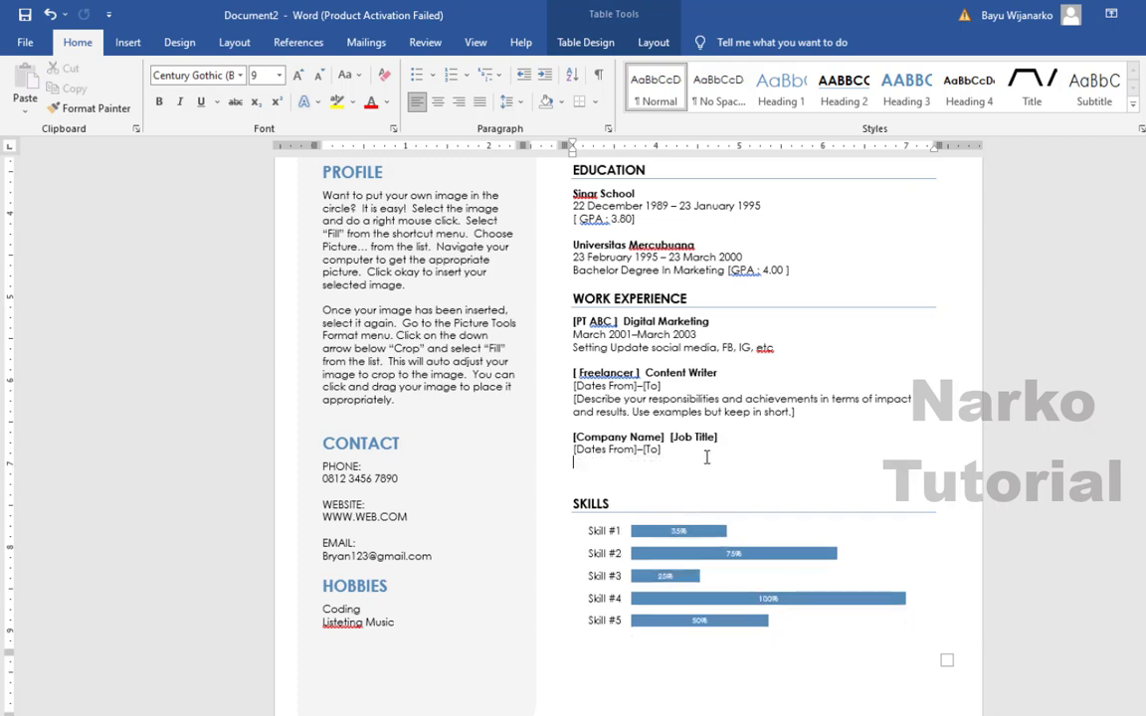
pyautogui.hotkey('shift', 'Up')
pyautogui.hotkey('shift', 'Up')
pyautogui.press('BackSpace')
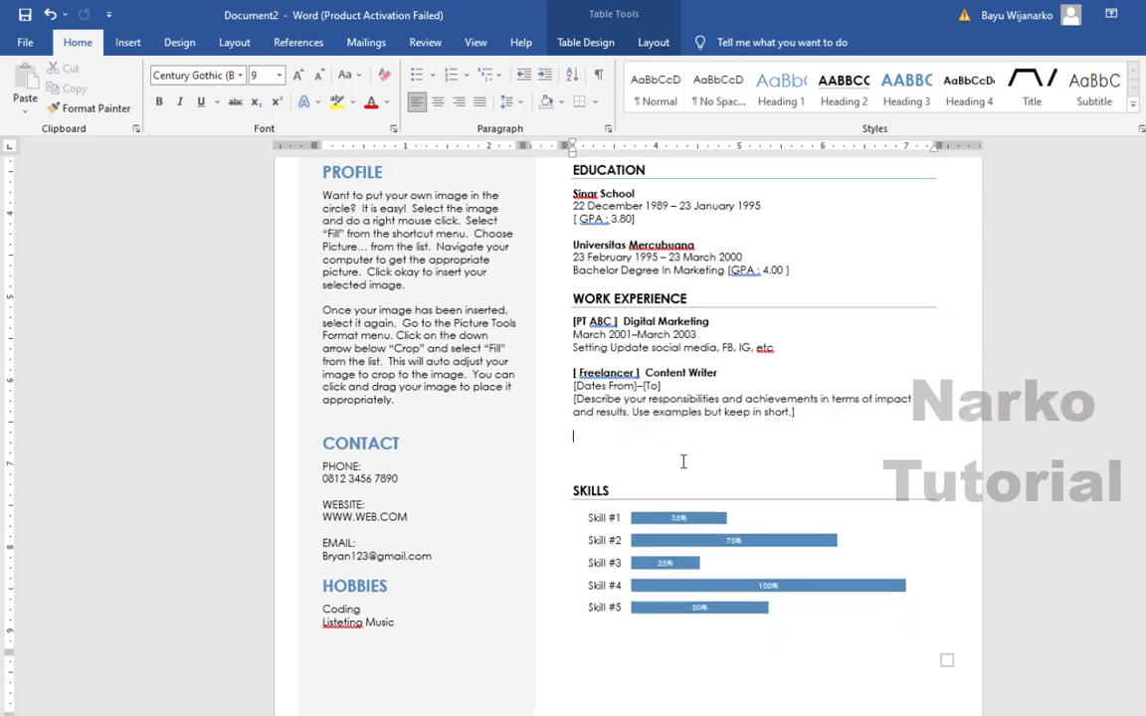
pyautogui.click(623, 471)
pyautogui.click(603, 454)
pyautogui.press('BackSpace')
pyautogui.press('BackSpace')
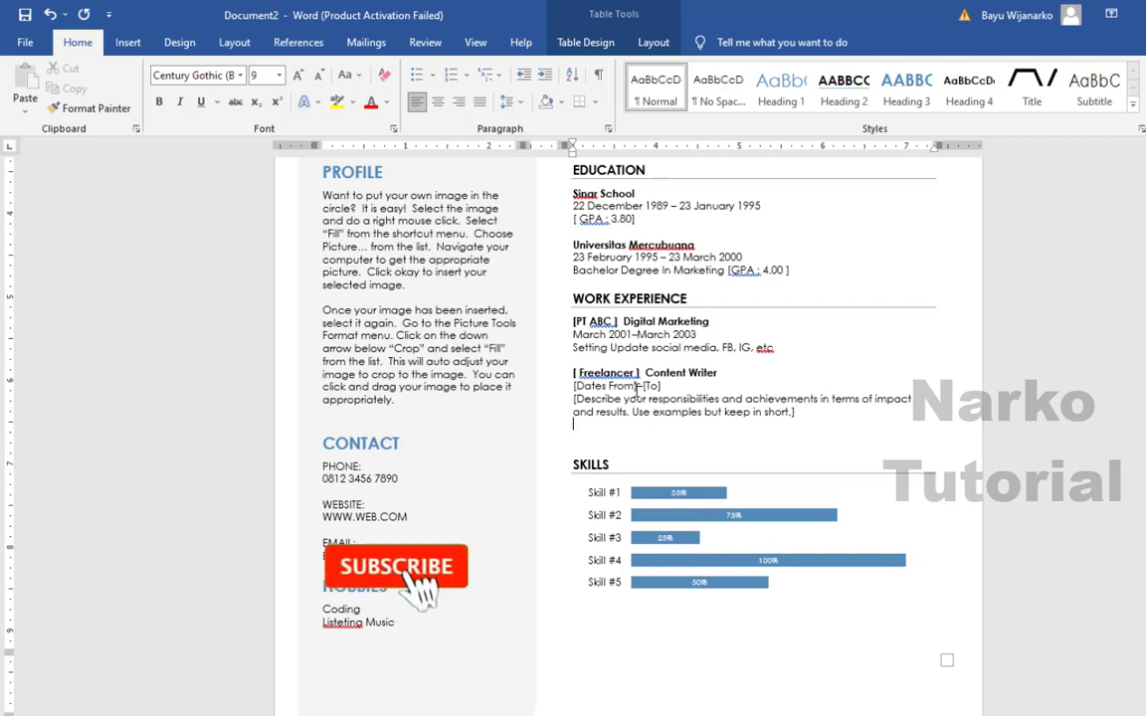
pyautogui.scroll(-1, 637, 391)
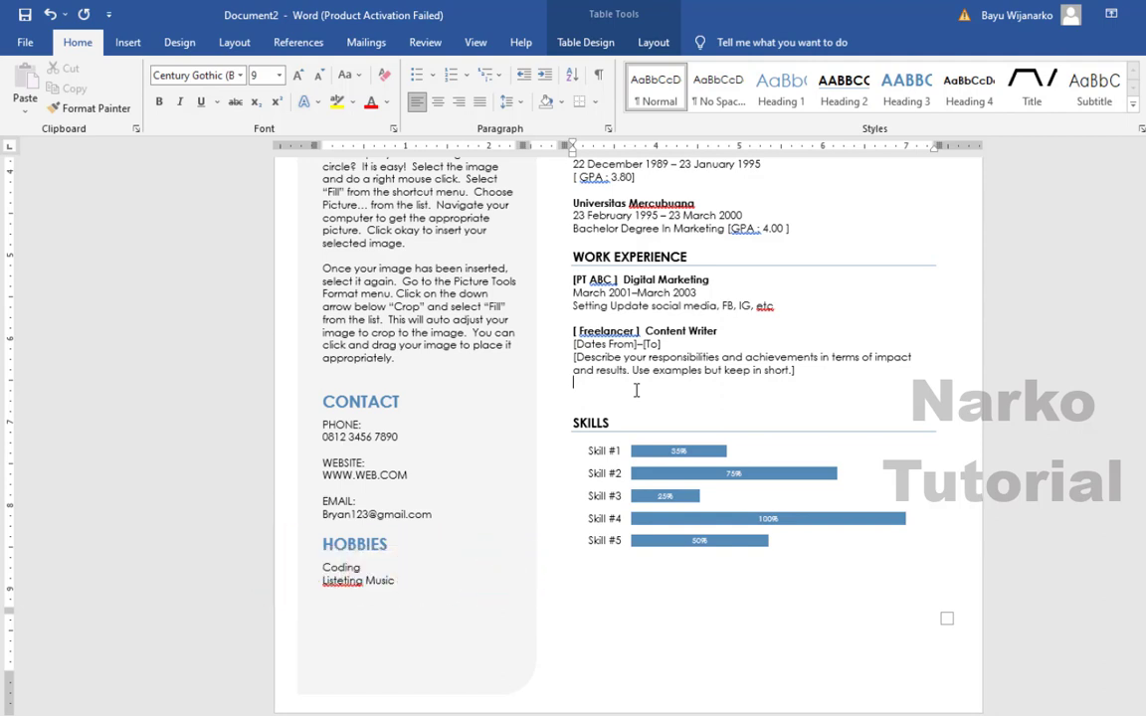
# - Open the skills chart's data sheet via Edit Data and dismiss the activation notice
pyautogui.click(613, 452)
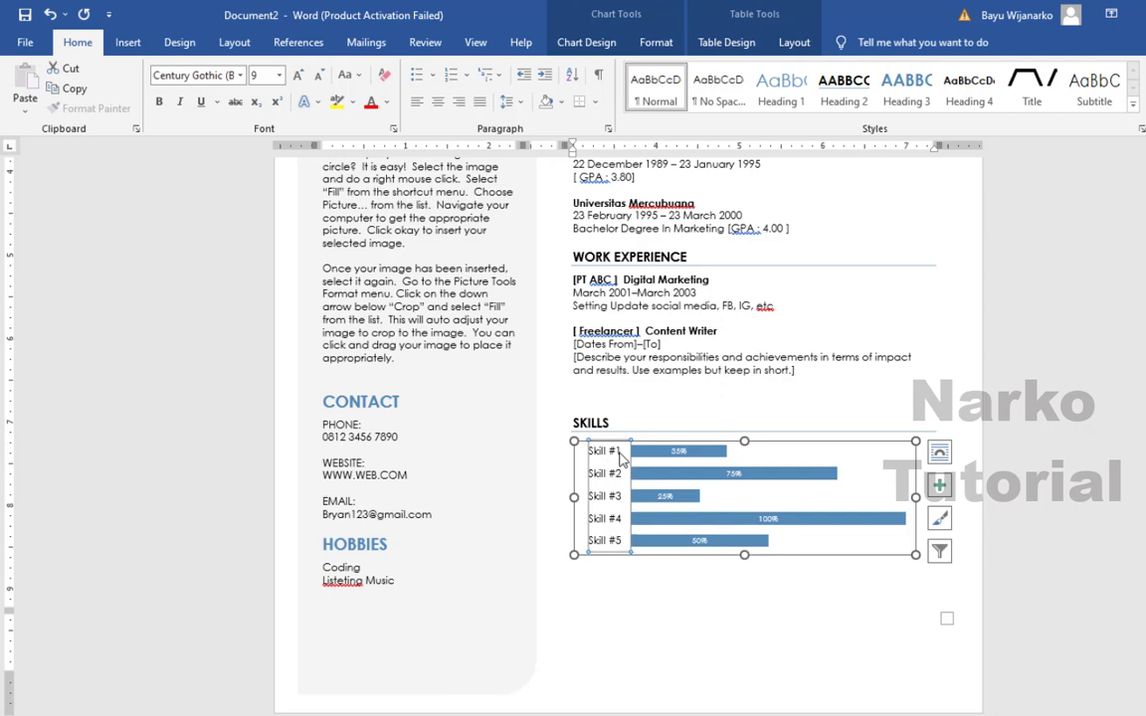
pyautogui.rightClick(620, 454)
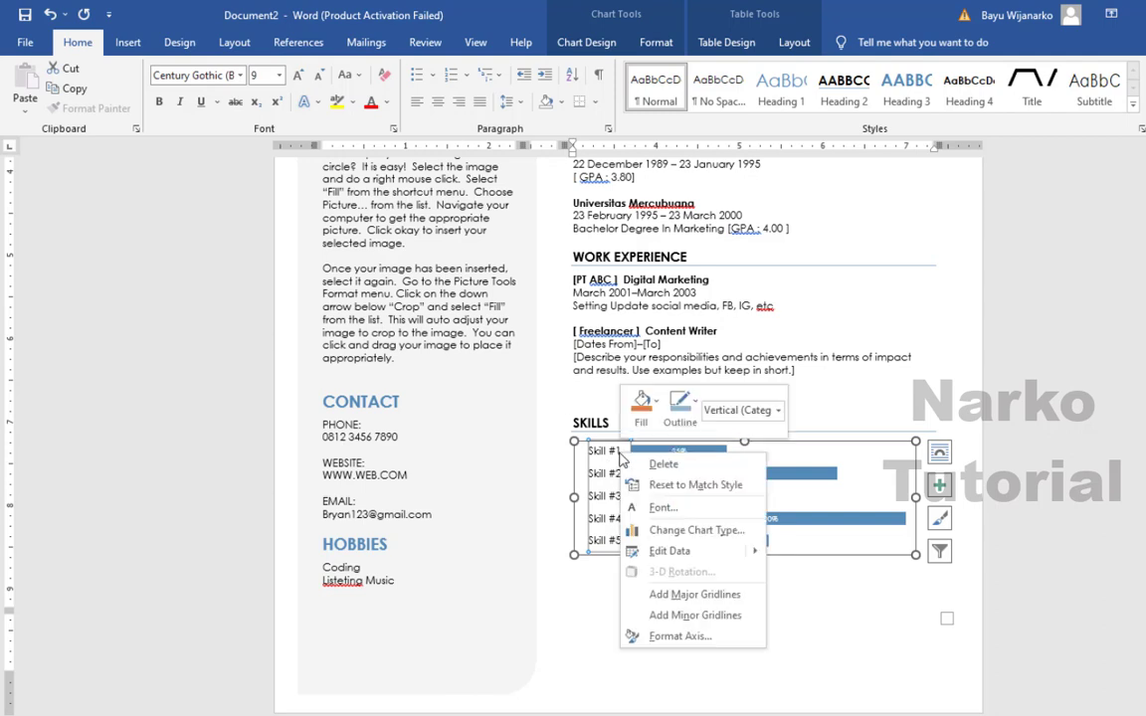
pyautogui.click(656, 556)
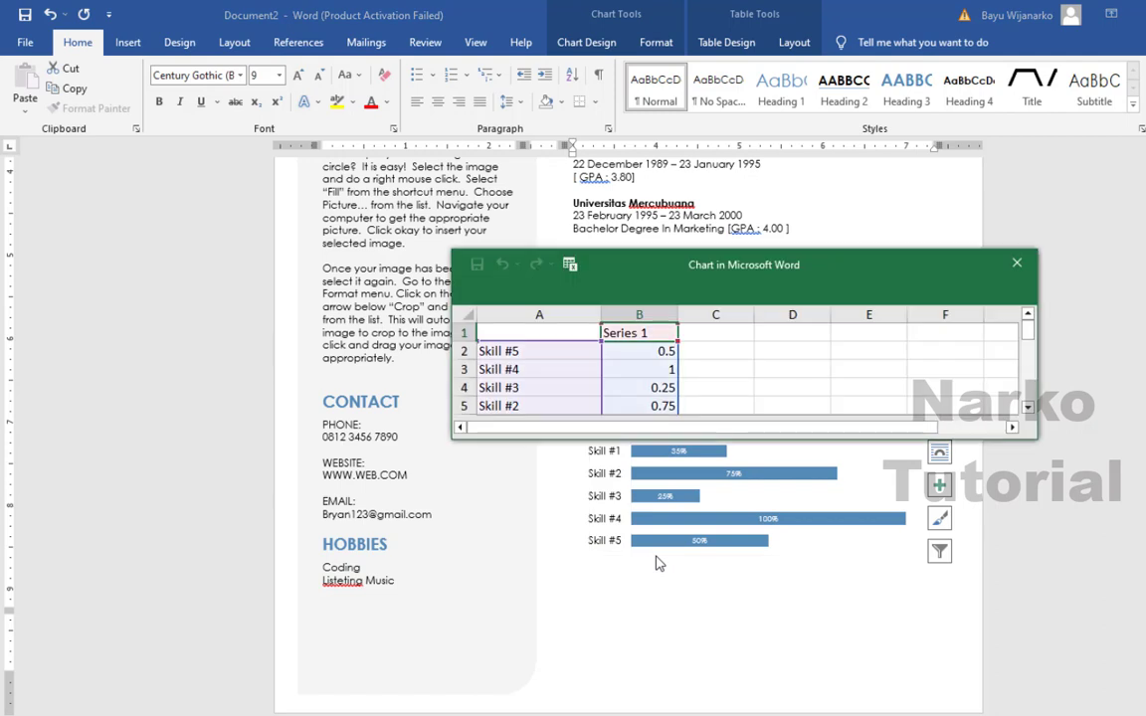
pyautogui.click(1016, 263)
pyautogui.rightClick(674, 479)
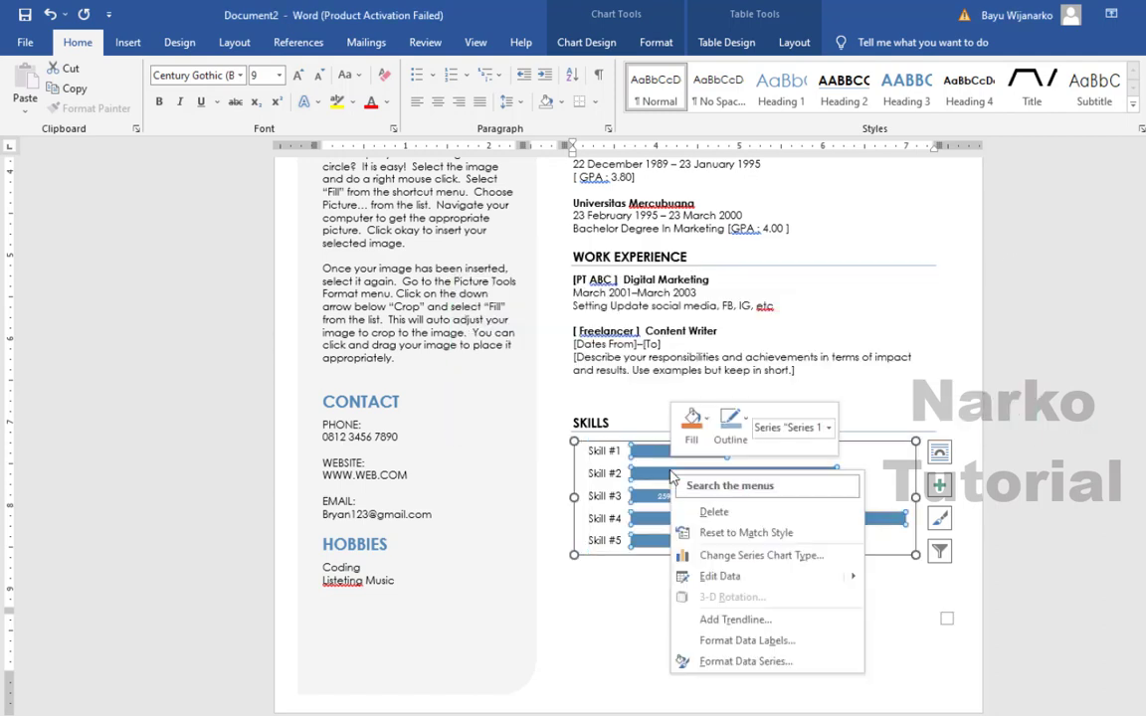
pyautogui.click(711, 585)
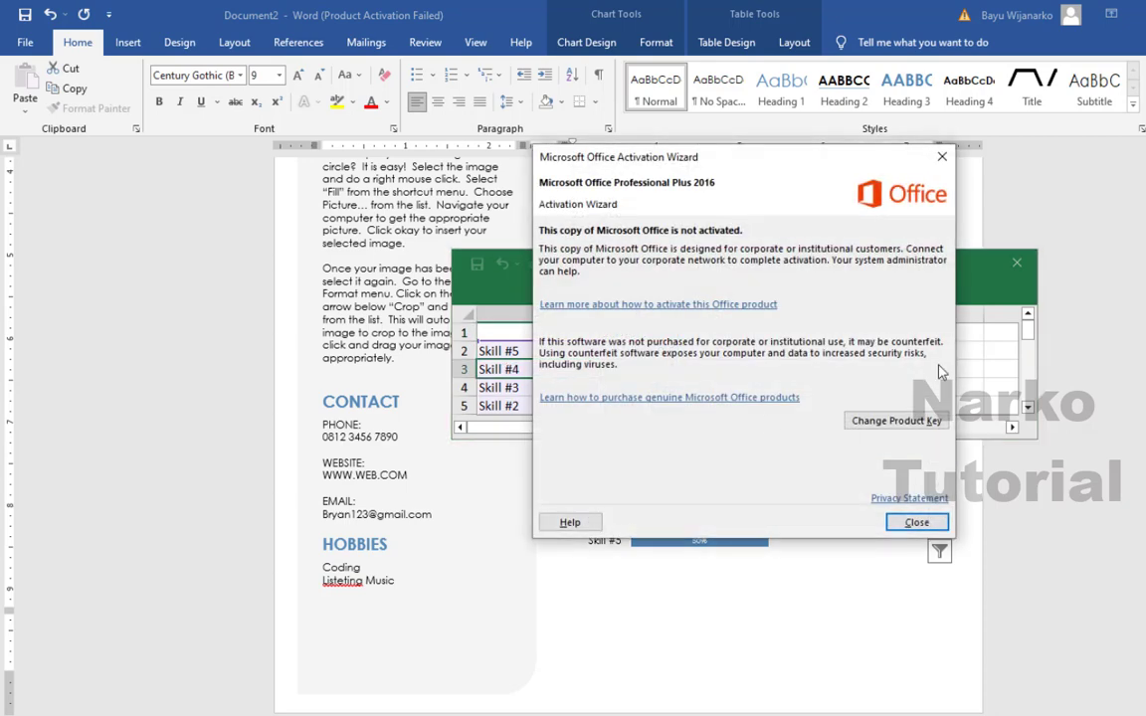
pyautogui.click(916, 523)
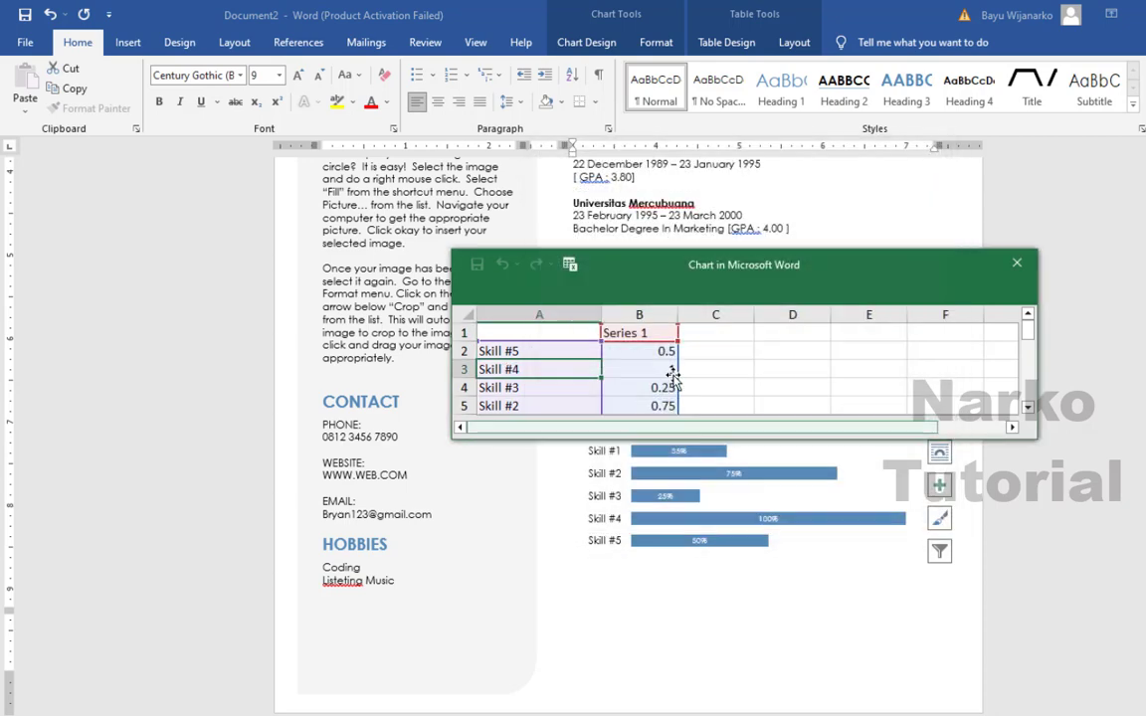
# - Rename Skill #1 to 'Languages' with value 1 in the chart data sheet
pyautogui.click(1027, 333)
pyautogui.moveTo(1028, 334); pyautogui.dragTo(1033, 340)
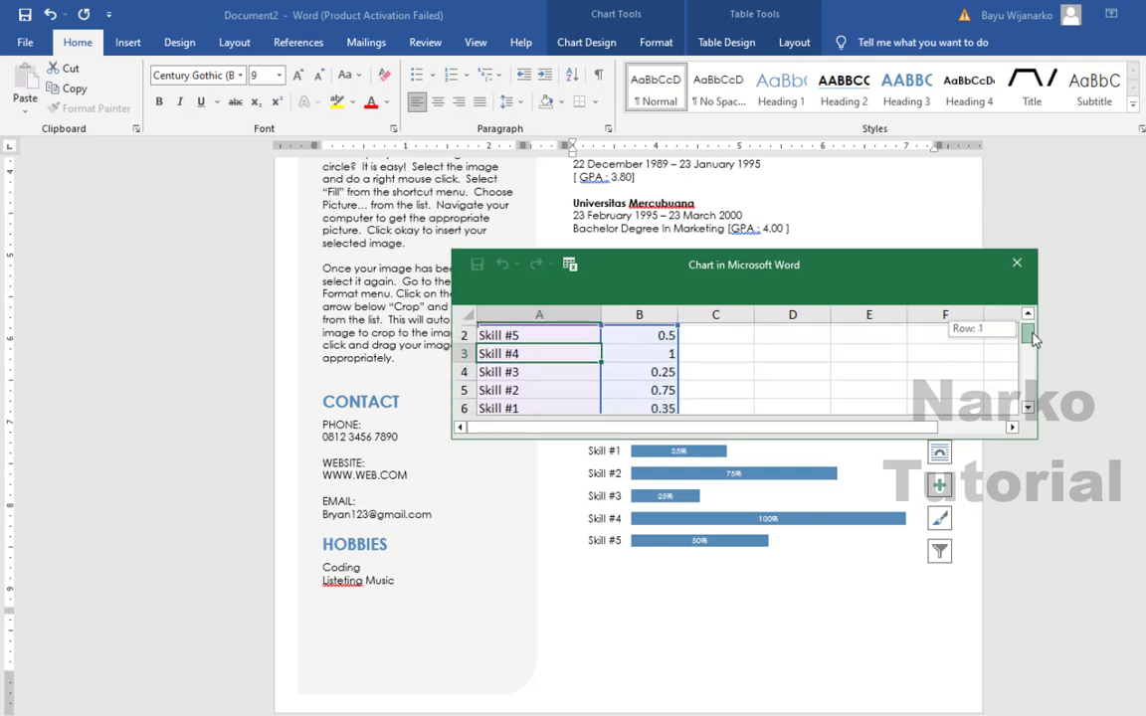
pyautogui.moveTo(1033, 339); pyautogui.dragTo(1031, 338)
pyautogui.click(534, 387)
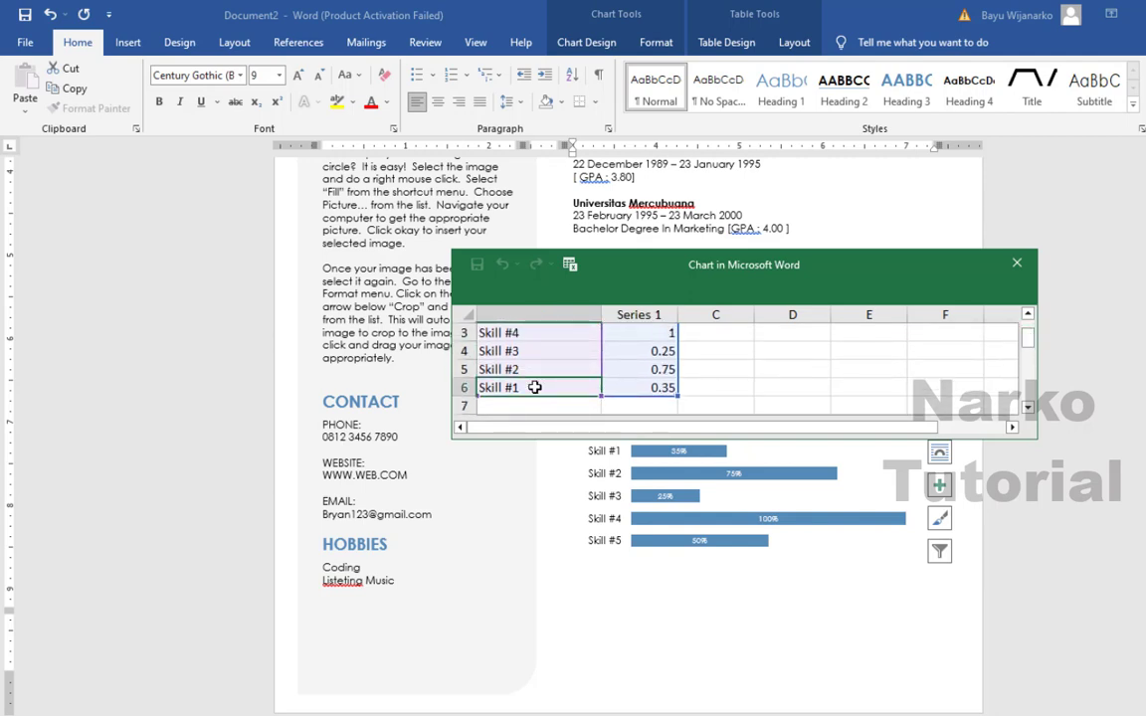
pyautogui.press('Delete')
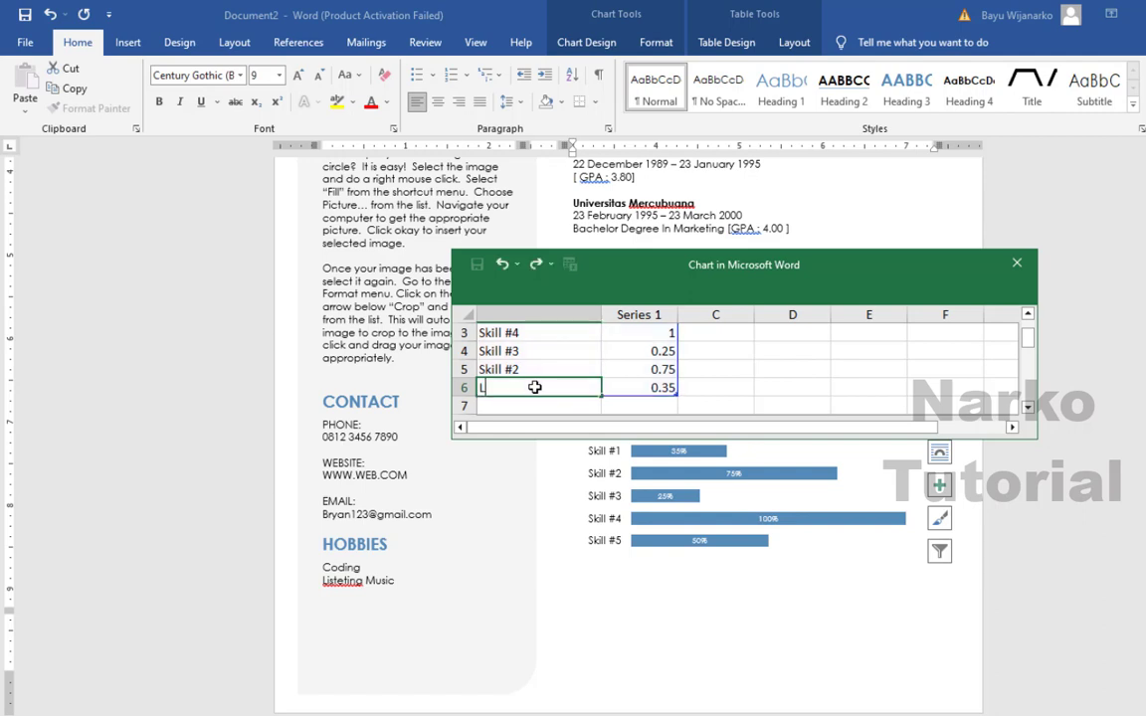
pyautogui.write('Lanb')
pyautogui.write('gu')
pyautogui.press('BackSpace')
pyautogui.press('BackSpace')
pyautogui.press('BackSpace')
pyautogui.write('guages')
pyautogui.click(630, 387)
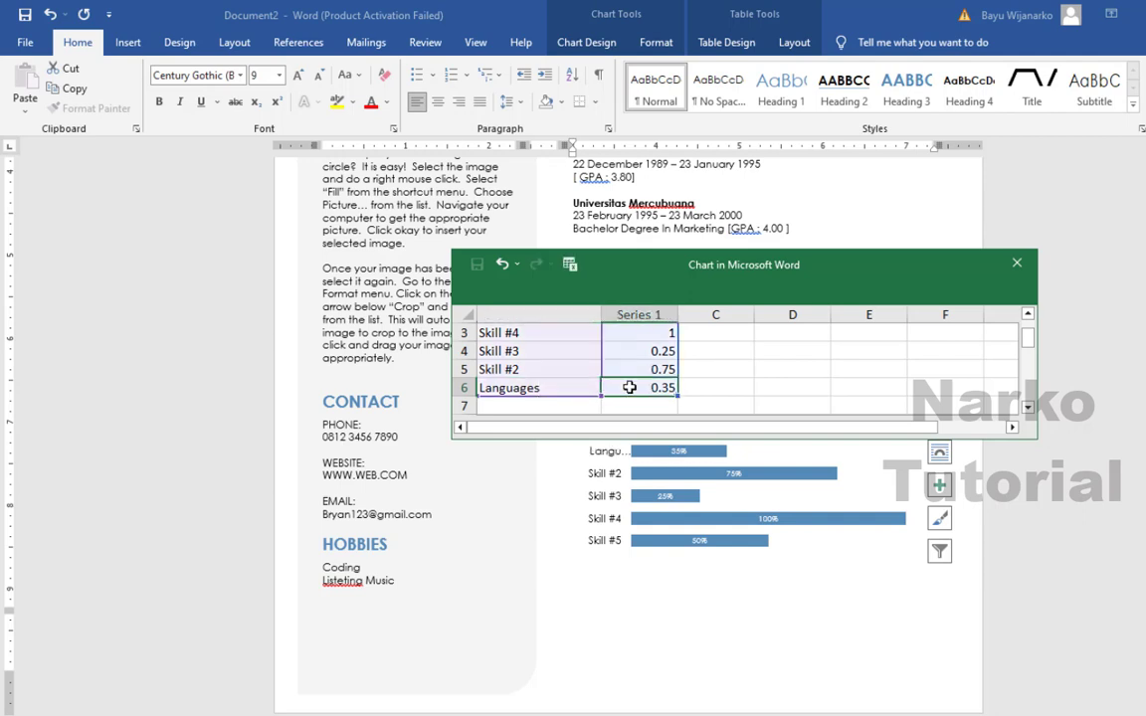
pyautogui.write('1')
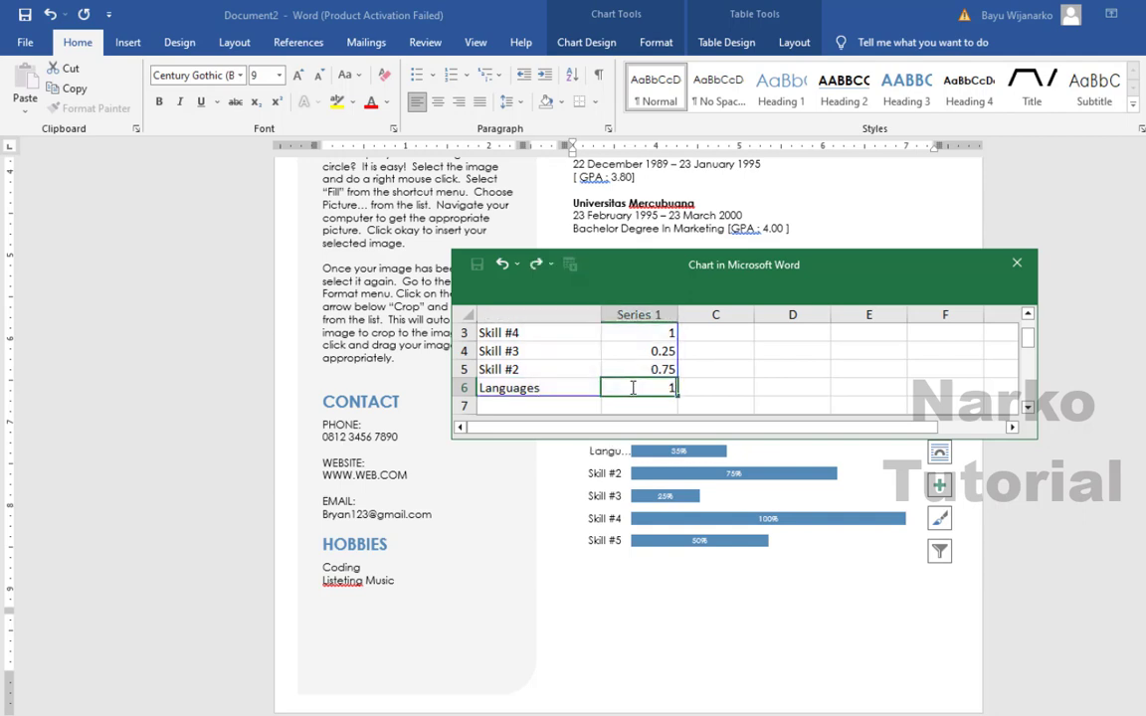
pyautogui.click(780, 387)
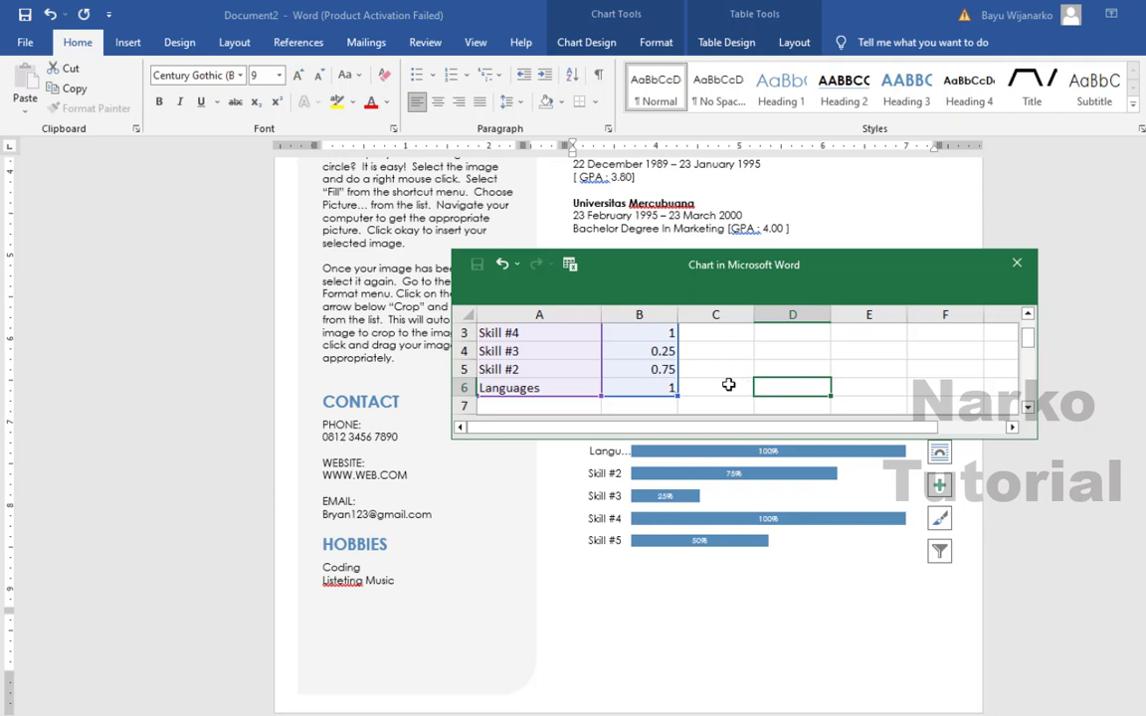
# - Rename Skill #2 to 'Course' and change its value from 0.75 to 0.5
pyautogui.click(552, 389)
pyautogui.scroll(1, 551, 389)
pyautogui.scroll(-1, 551, 389)
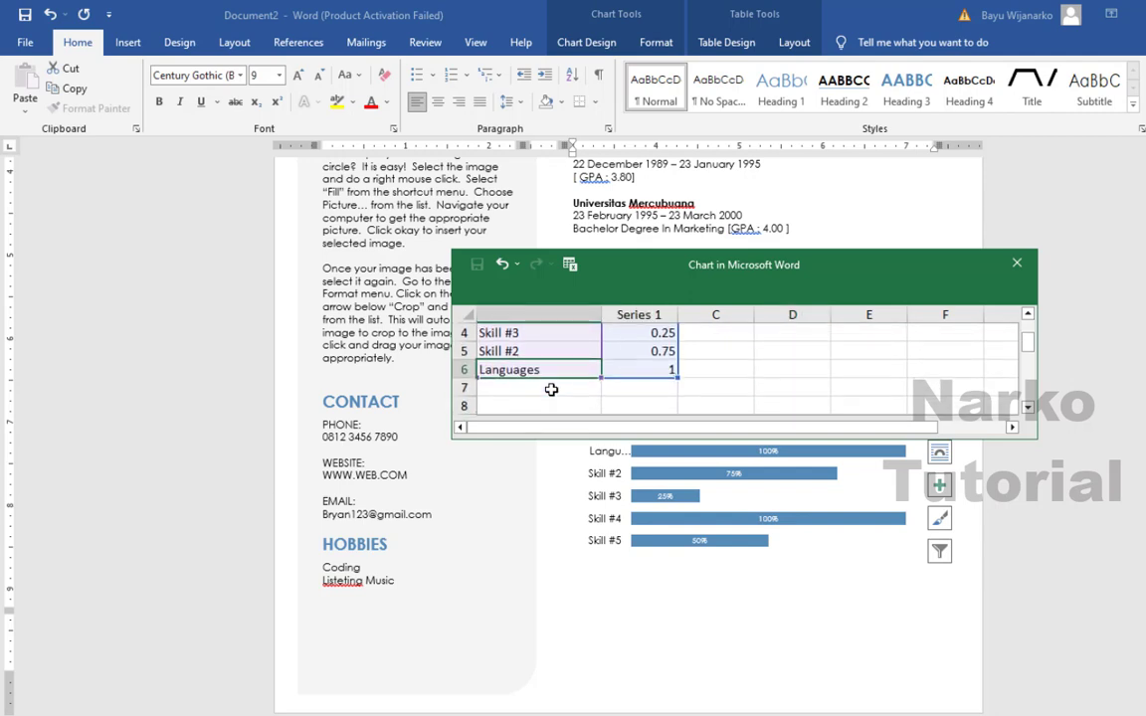
pyautogui.click(528, 351)
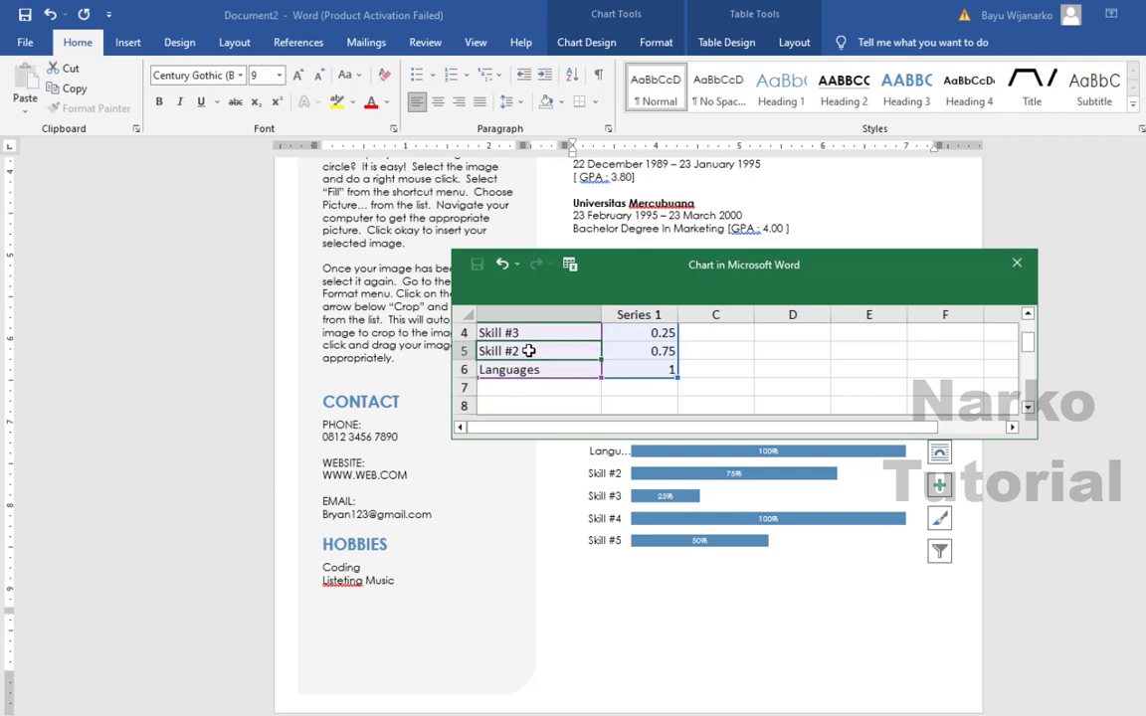
pyautogui.write('Cour')
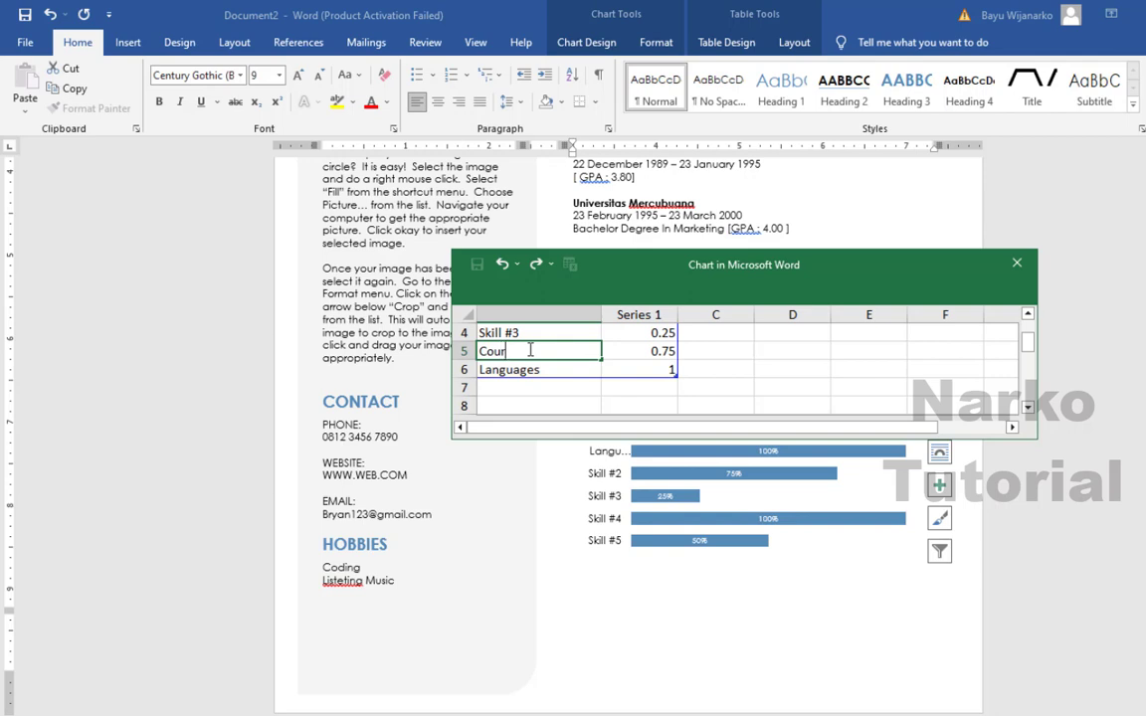
pyautogui.write('se')
pyautogui.click(659, 355)
pyautogui.scroll(1, 706, 358)
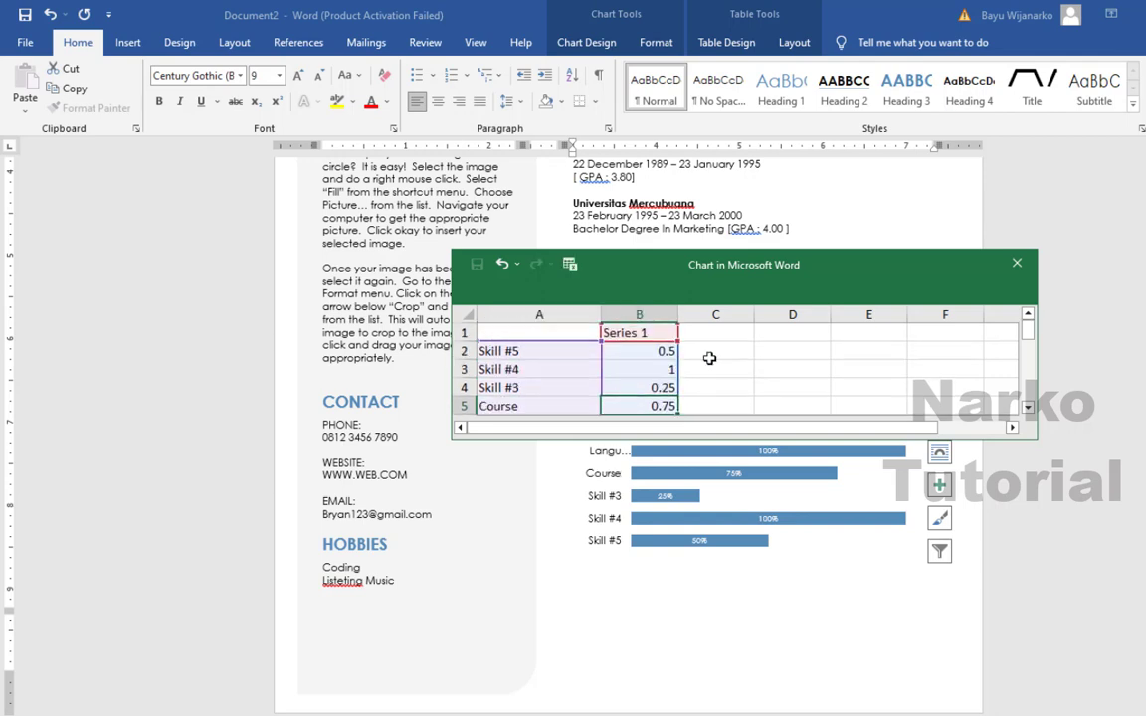
pyautogui.scroll(-1, 708, 357)
pyautogui.doubleClick(659, 351)
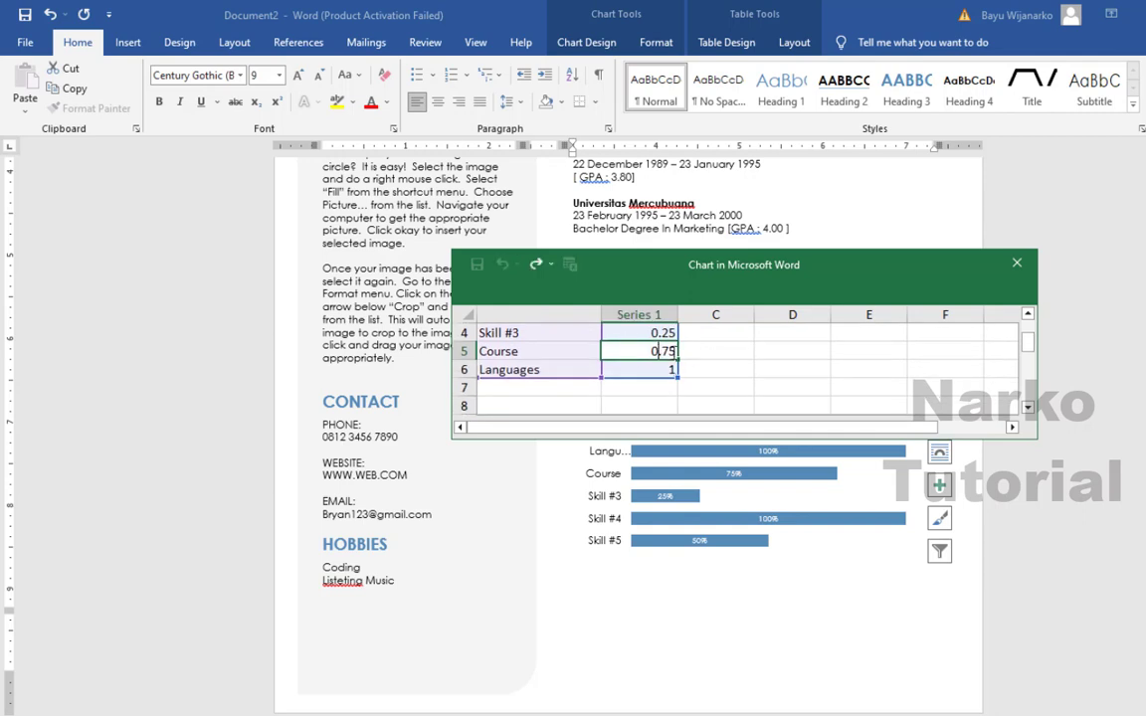
pyautogui.press('BackSpace')
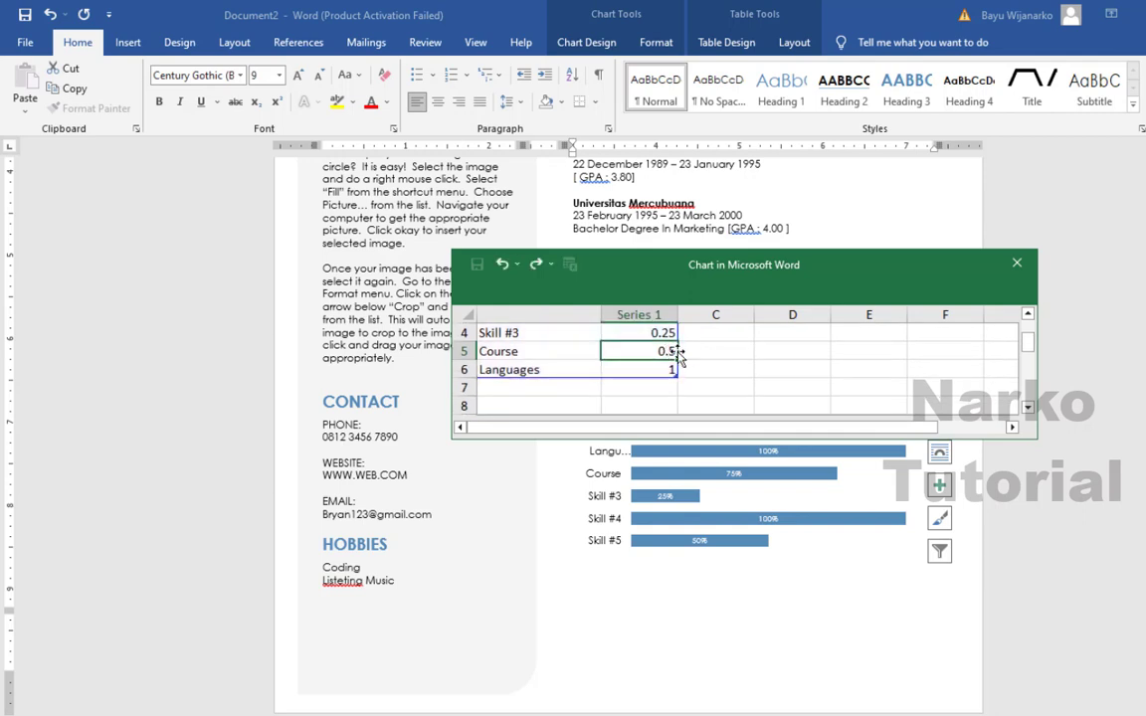
pyautogui.click(733, 369)
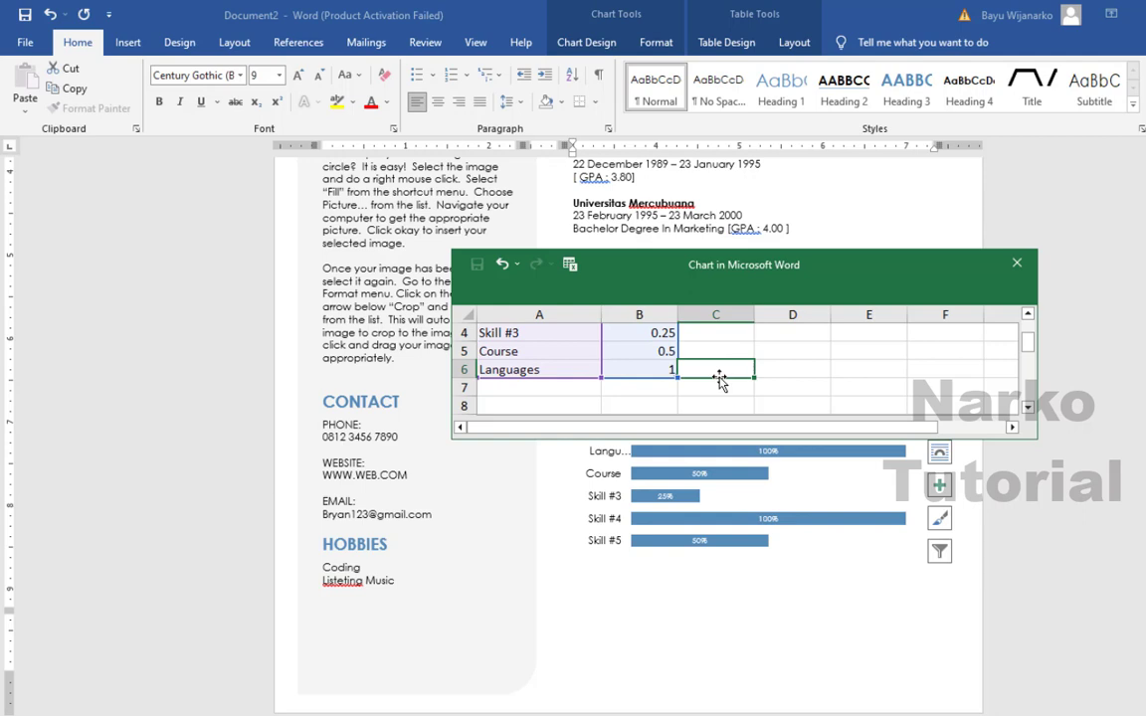
pyautogui.scroll(1, 687, 376)
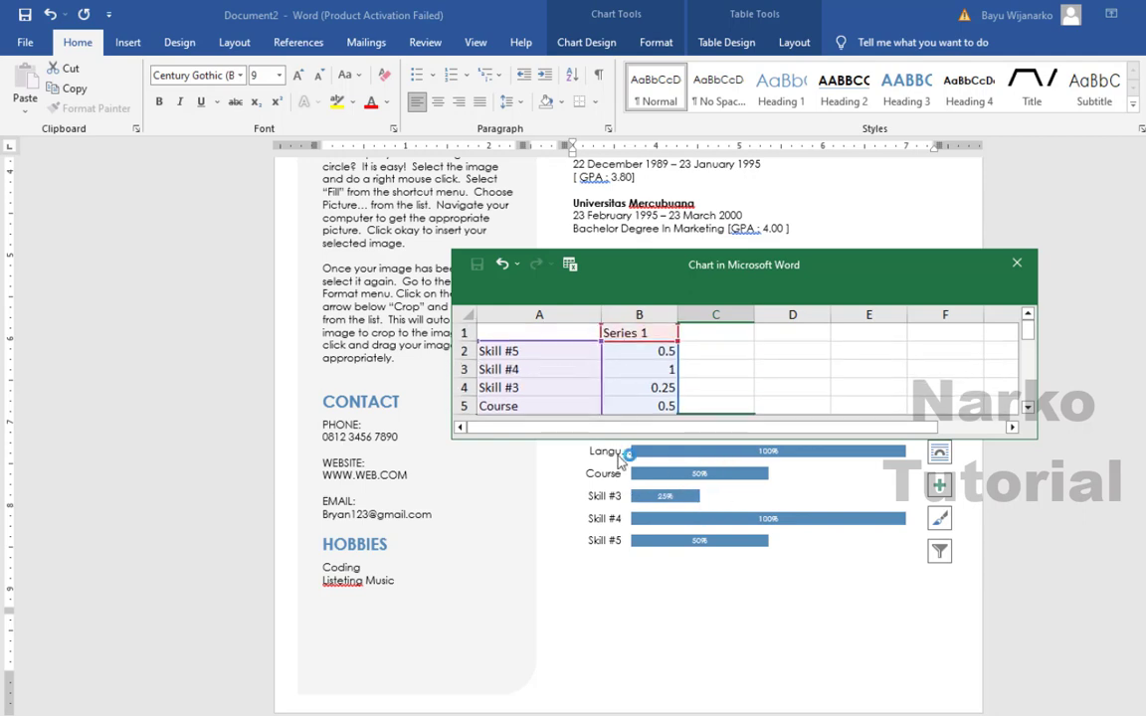
# - Clear the Skill #3, #4 and #5 labels and their values from the data sheet
pyautogui.click(537, 356)
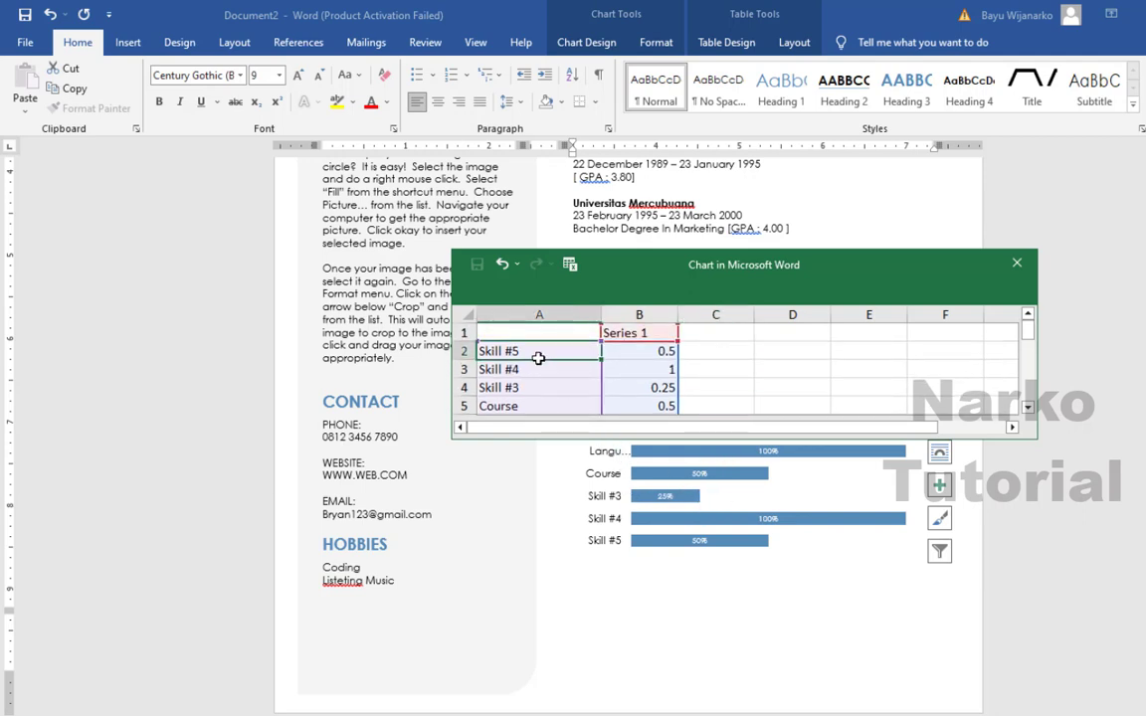
pyautogui.press('Delete')
pyautogui.click(545, 368)
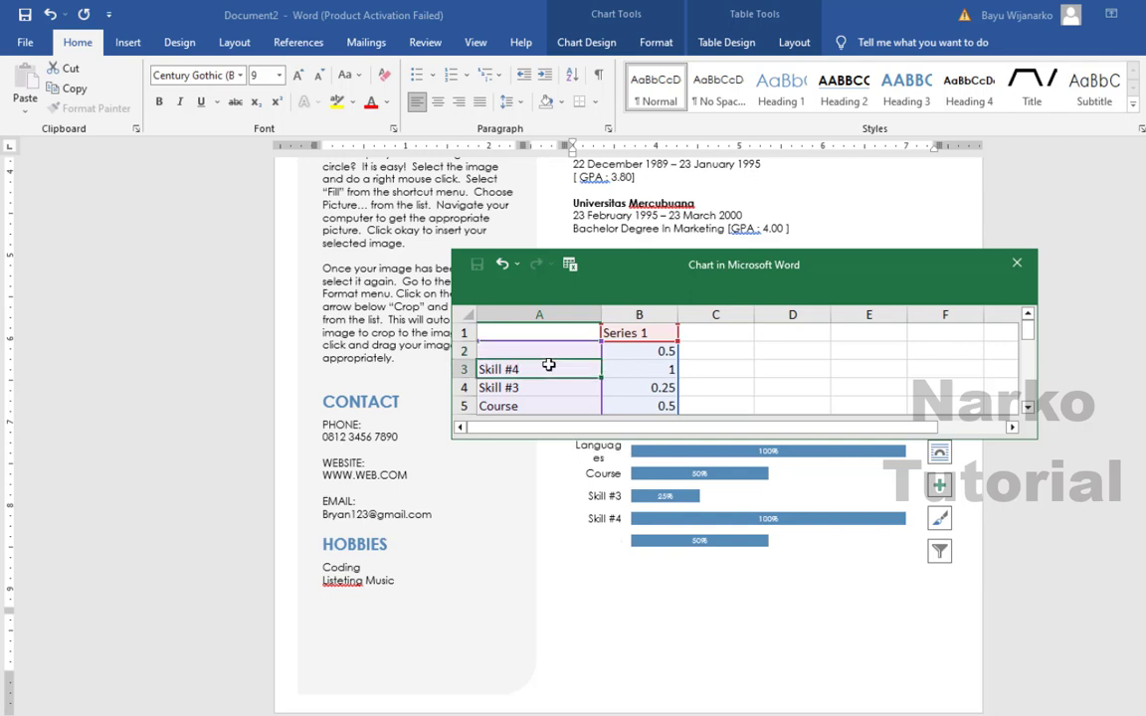
pyautogui.press('Delete')
pyautogui.click(538, 385)
pyautogui.press('Delete')
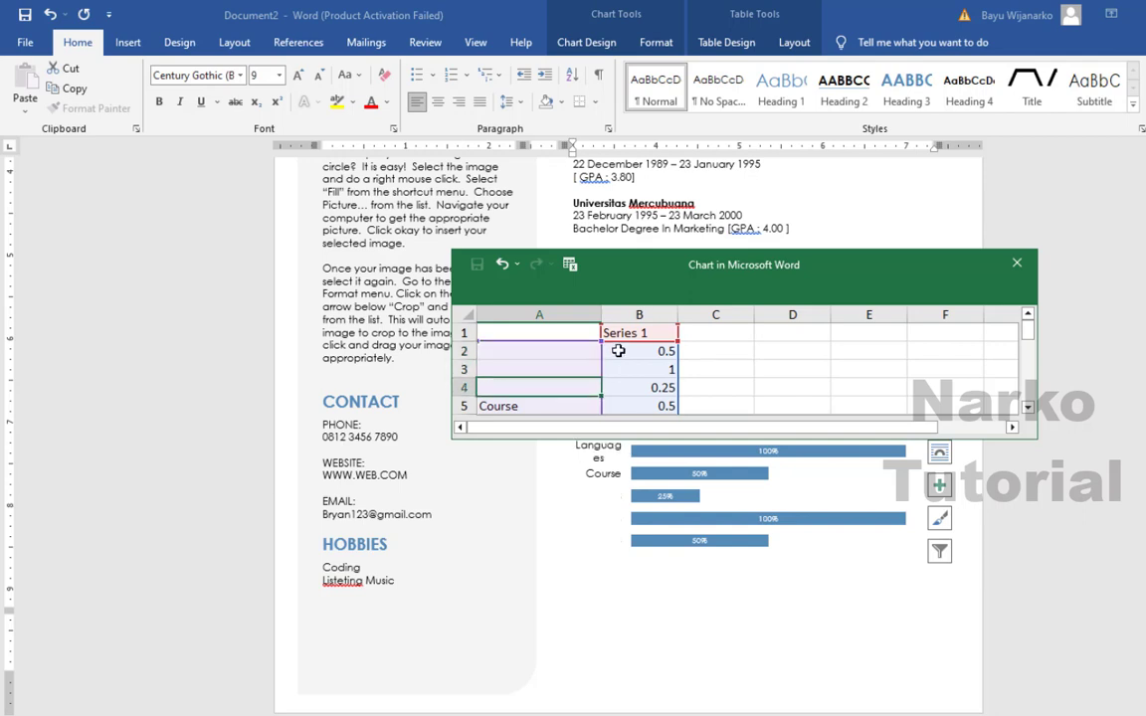
pyautogui.click(620, 351)
pyautogui.press('Delete')
pyautogui.click(632, 369)
pyautogui.press('Delete')
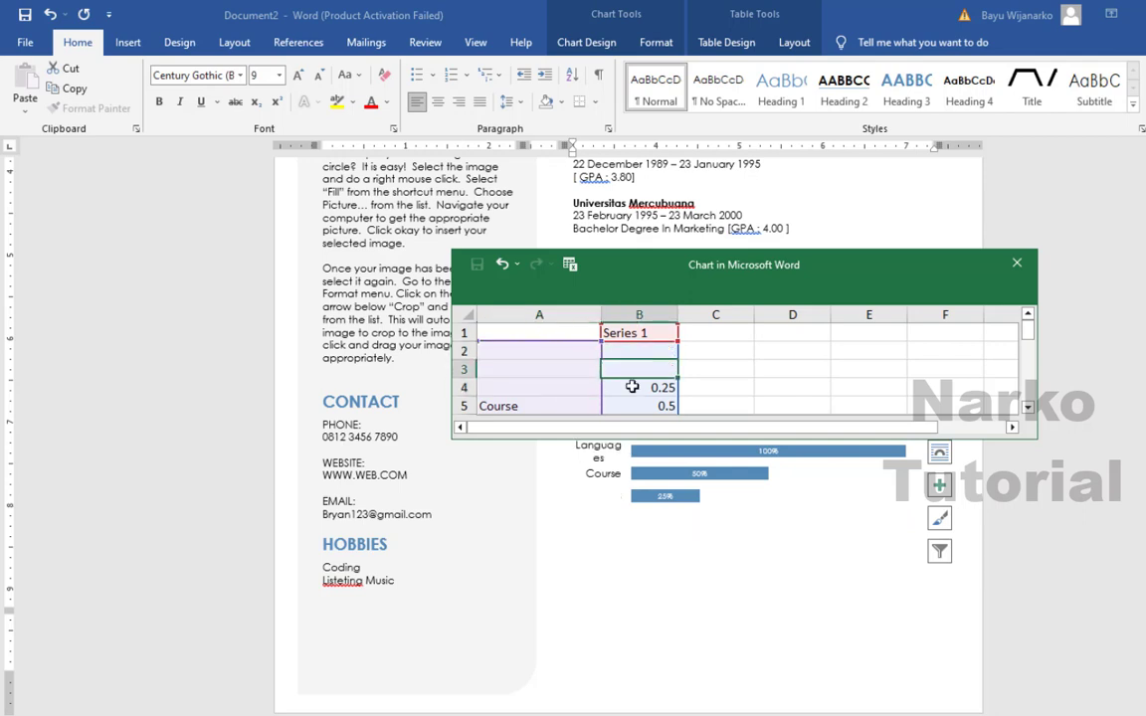
pyautogui.click(635, 387)
pyautogui.press('Delete')
pyautogui.click(759, 365)
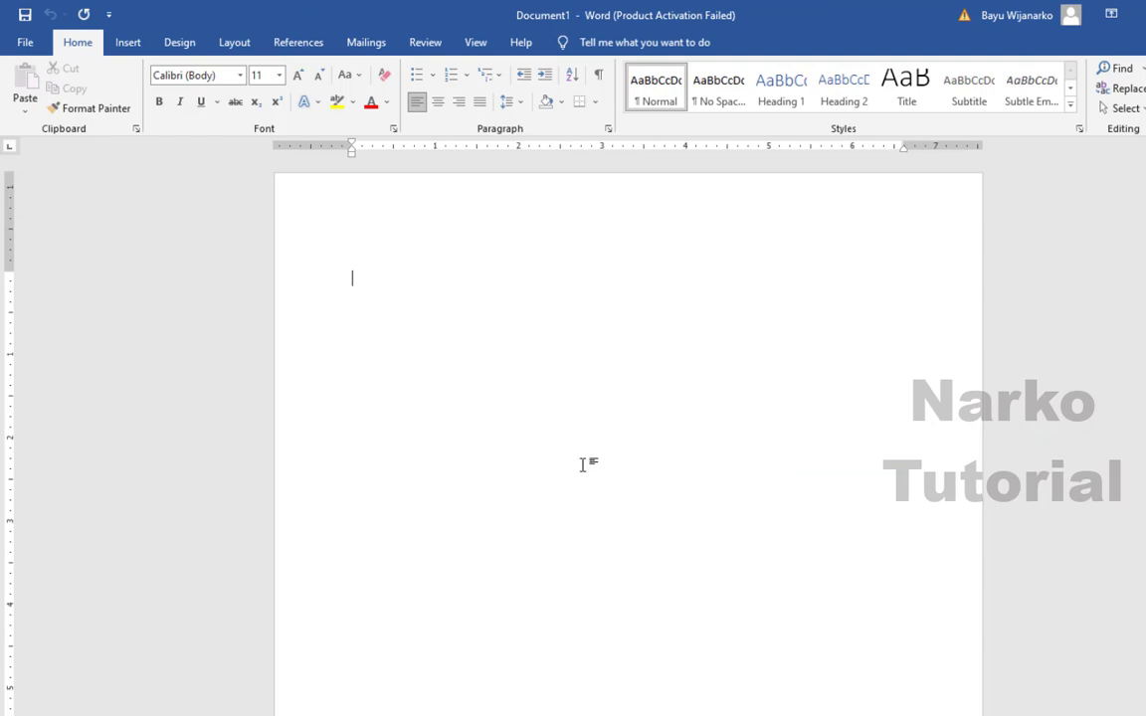
# - Return to the résumé document and widen the skills chart to the column's right edge
pyautogui.click(441, 715)
pyautogui.click(488, 707)
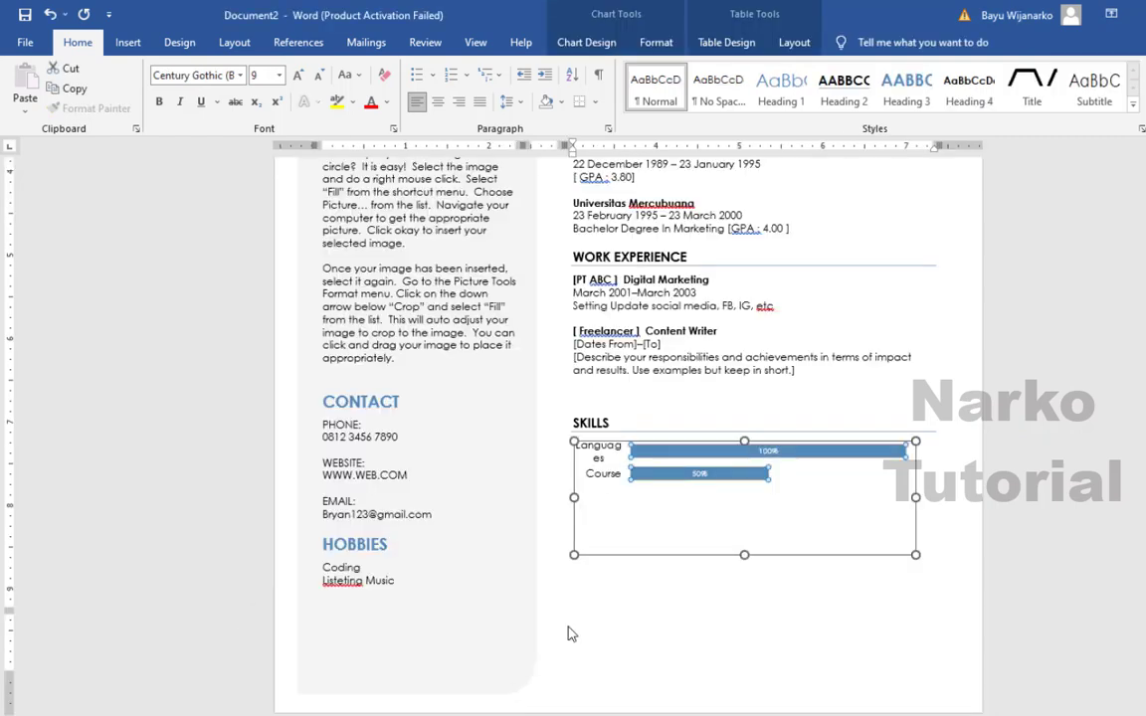
pyautogui.moveTo(916, 494); pyautogui.dragTo(975, 492)
pyautogui.click(863, 401)
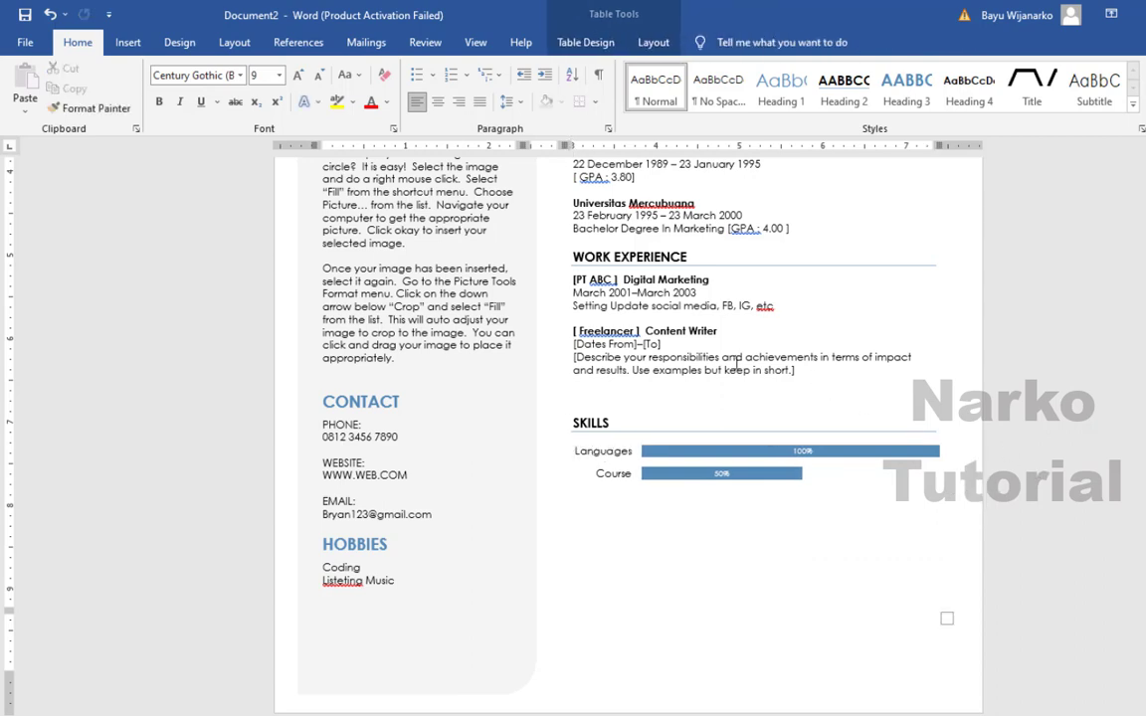
pyautogui.scroll(7, 736, 363)
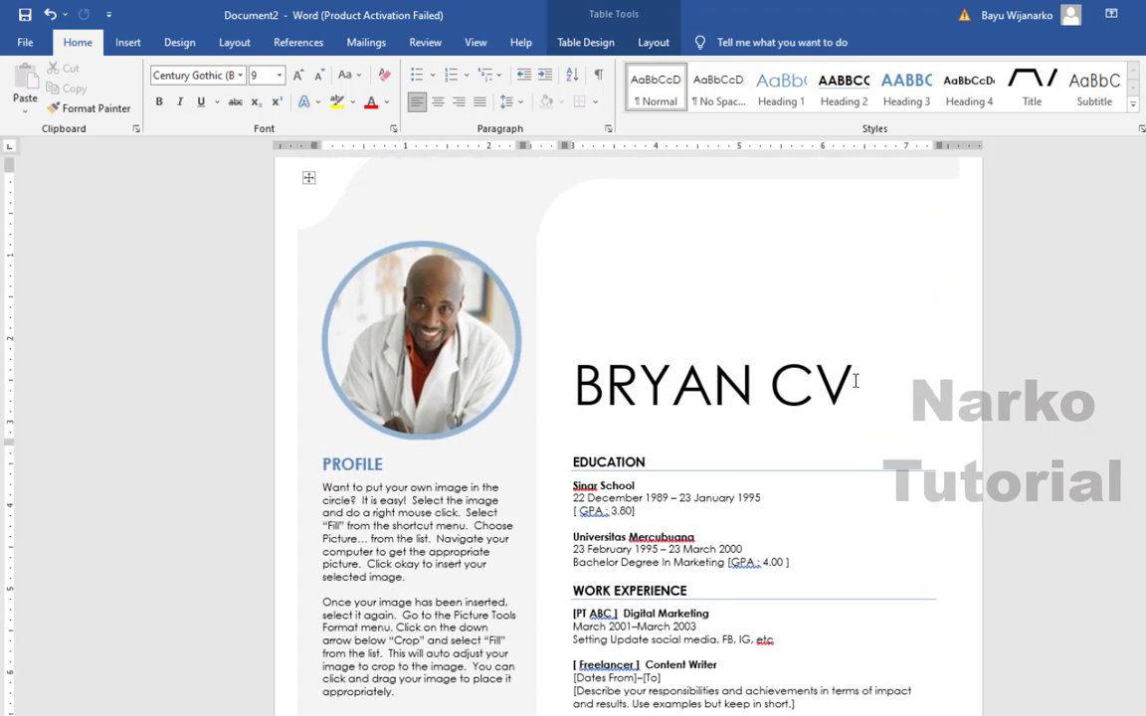
pyautogui.scroll(-5, 854, 381)
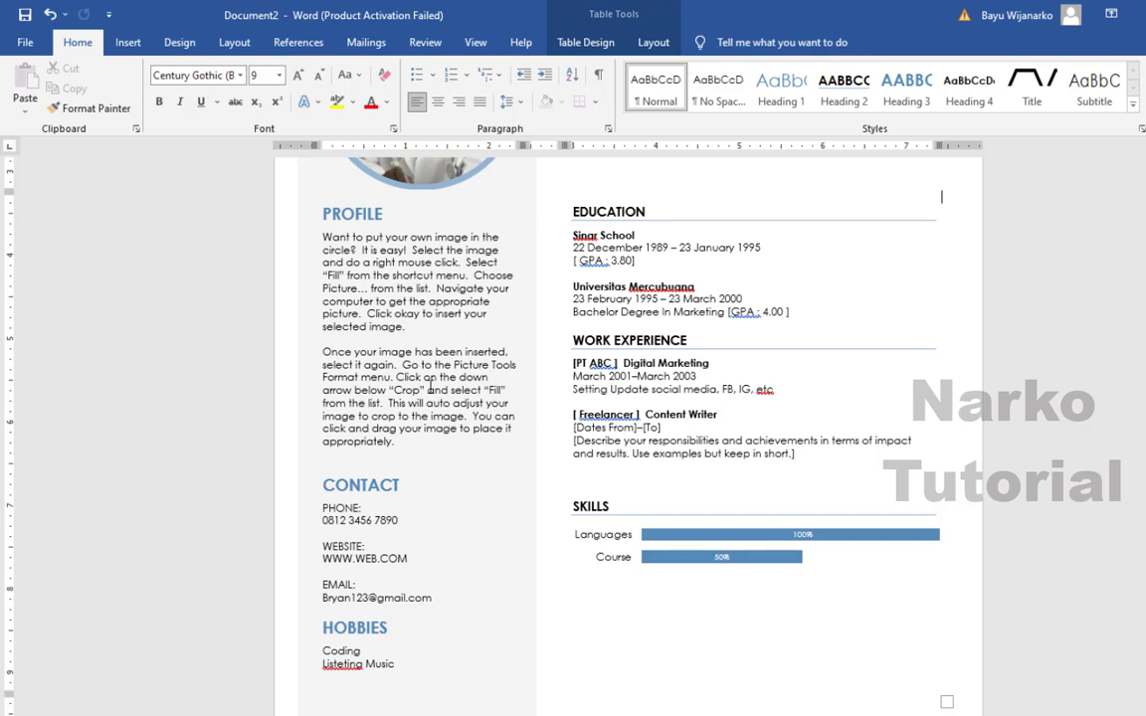
pyautogui.scroll(-2, 434, 373)
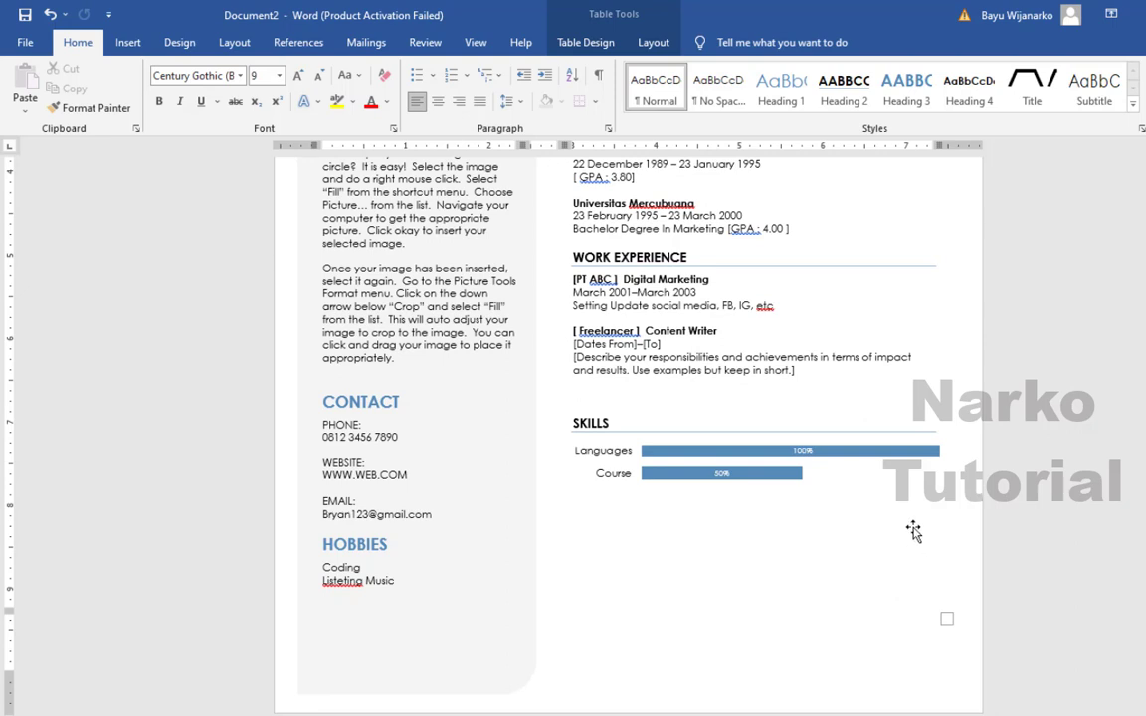
pyautogui.tripleClick(814, 360)
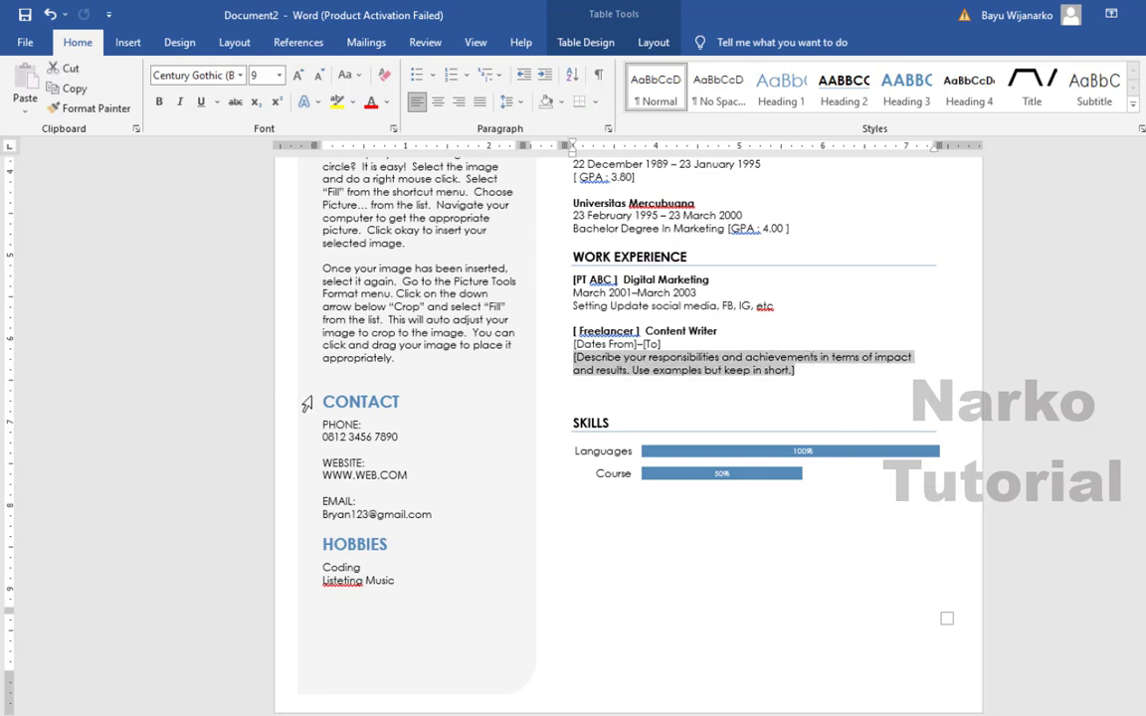
pyautogui.click(405, 351)
pyautogui.scroll(6, 597, 468)
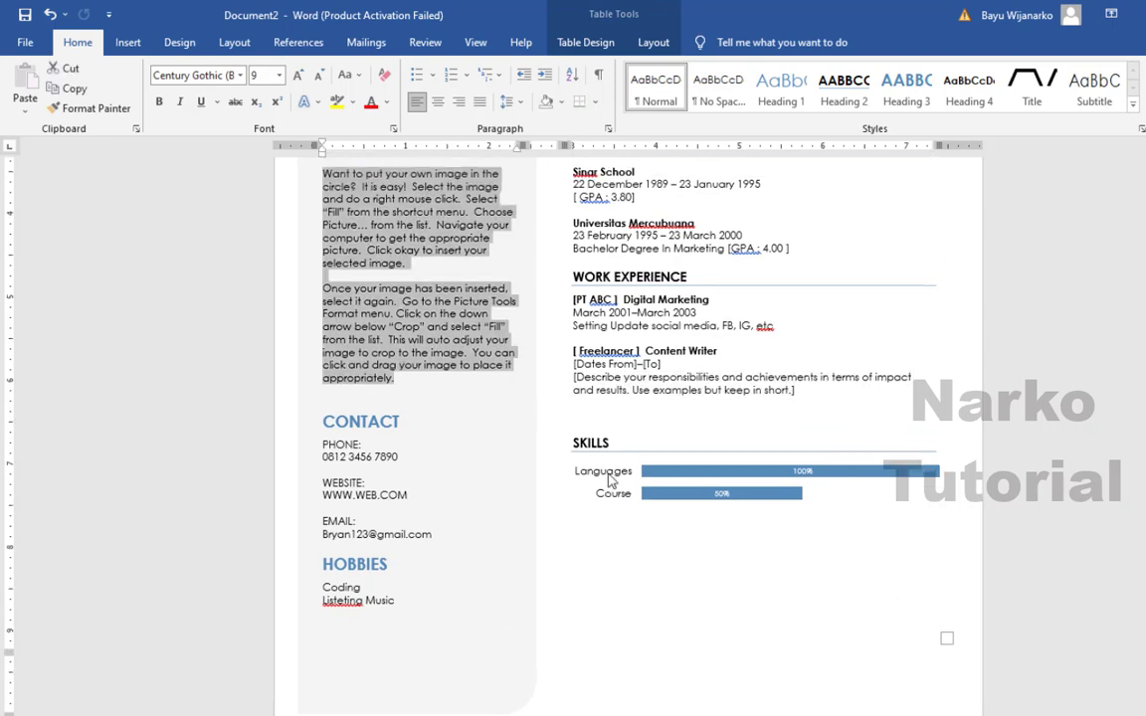